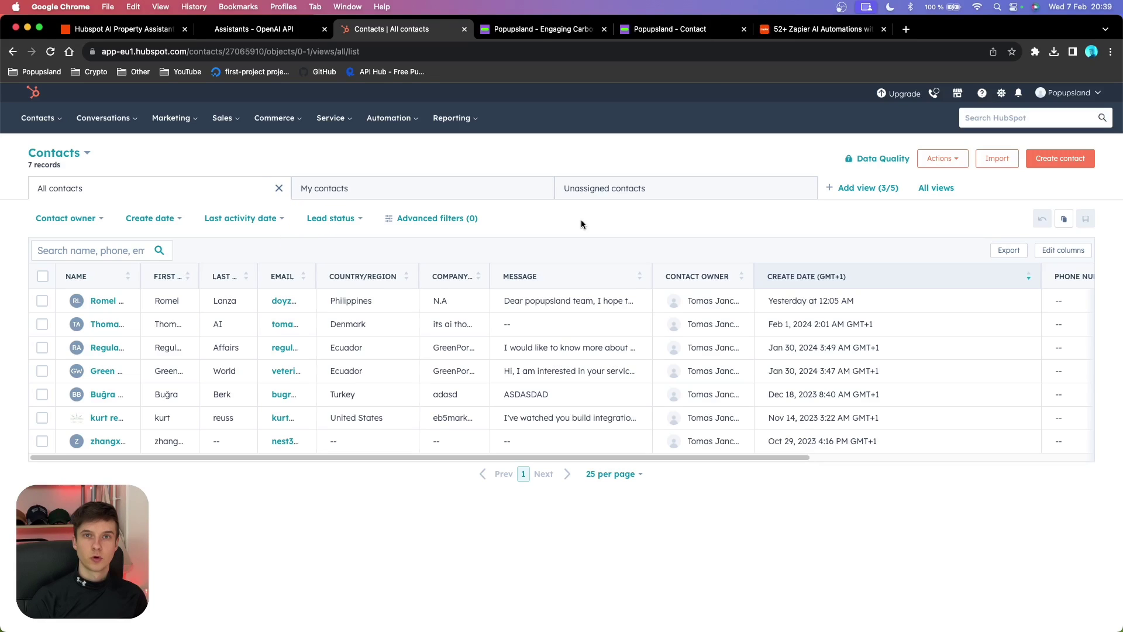
- Go to the property settings for contacts and begin a new contact property
click(1002, 93)
scroll(82, 373, down, 5)
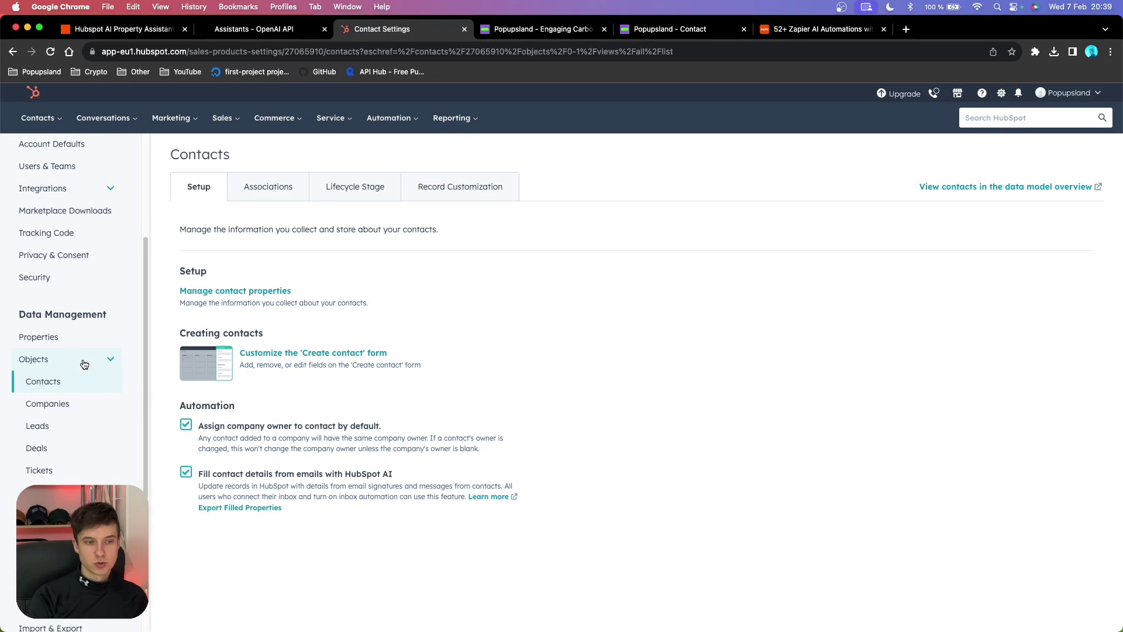
click(88, 328)
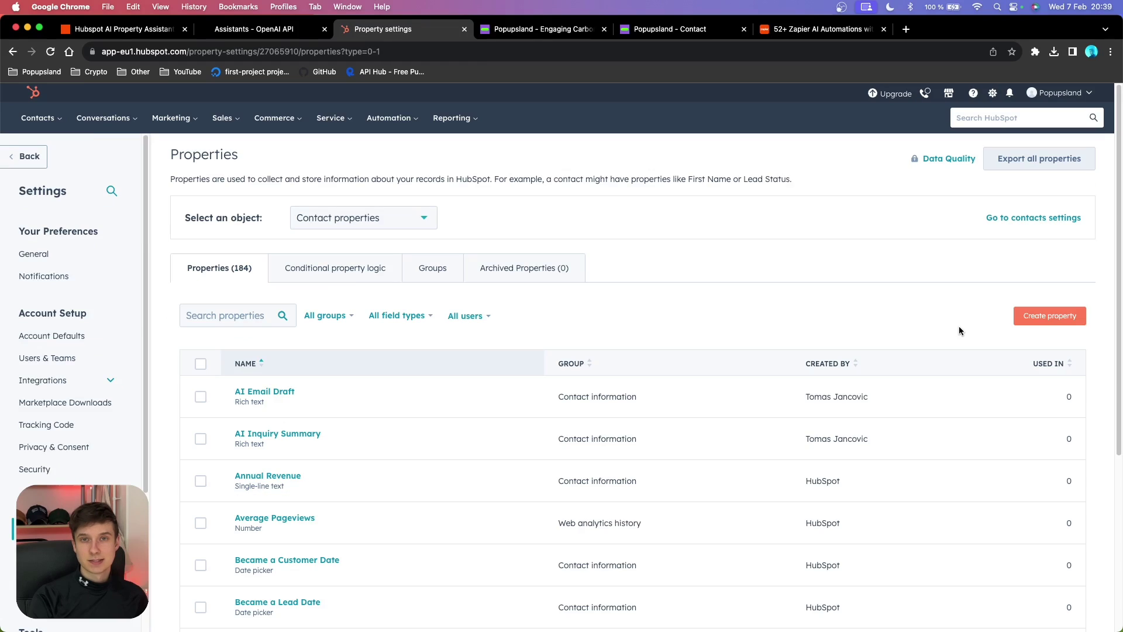
click(1053, 319)
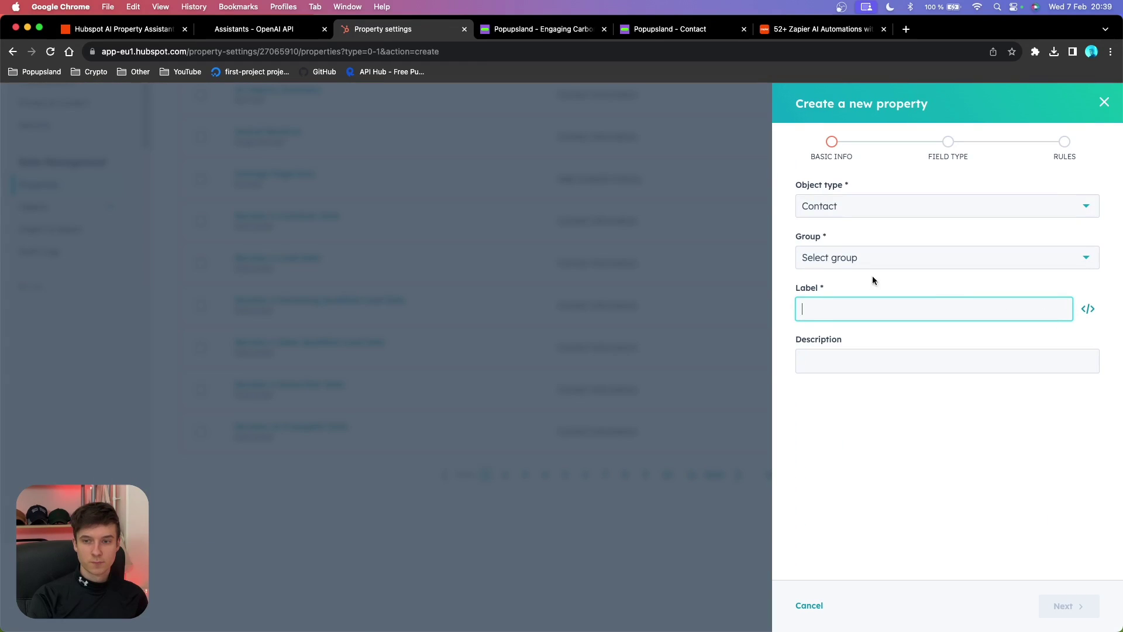
- Set the object type to Contact, group Contact information, label "AI Property" and description "This is a lead summary created by GPT-4 AI Assistant"
click(853, 208)
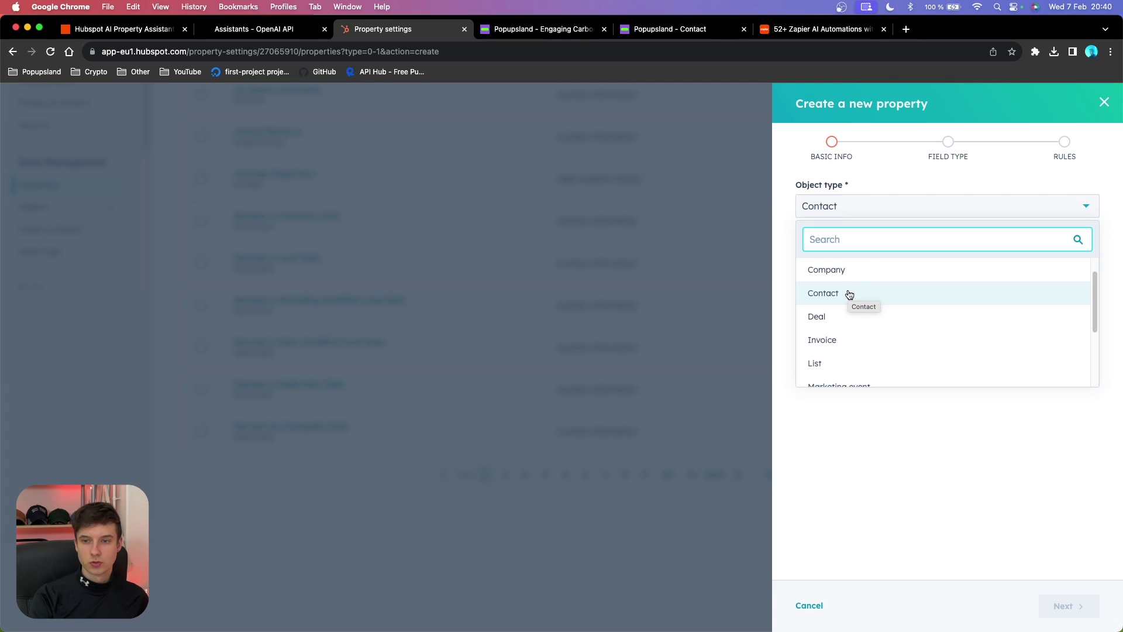
click(849, 293)
click(850, 260)
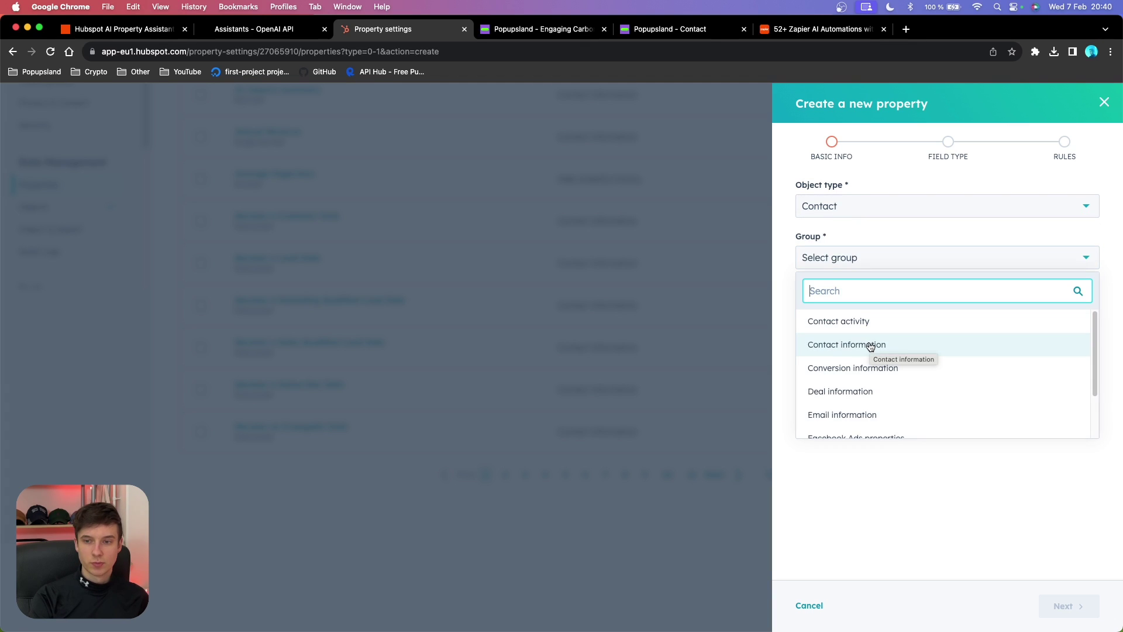
click(870, 346)
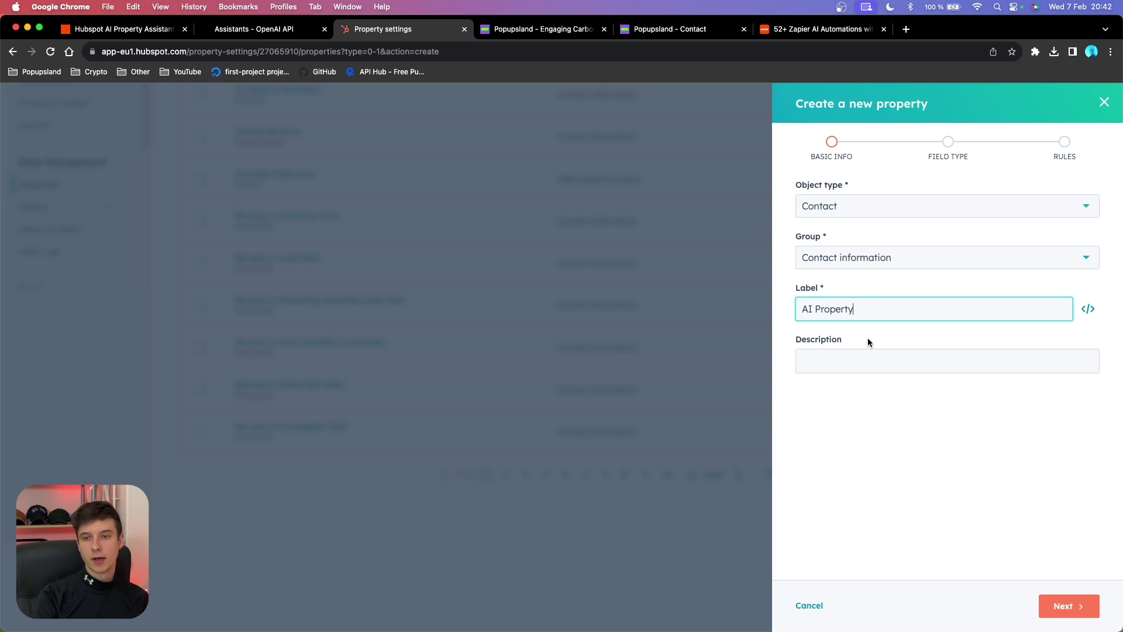
click(860, 282)
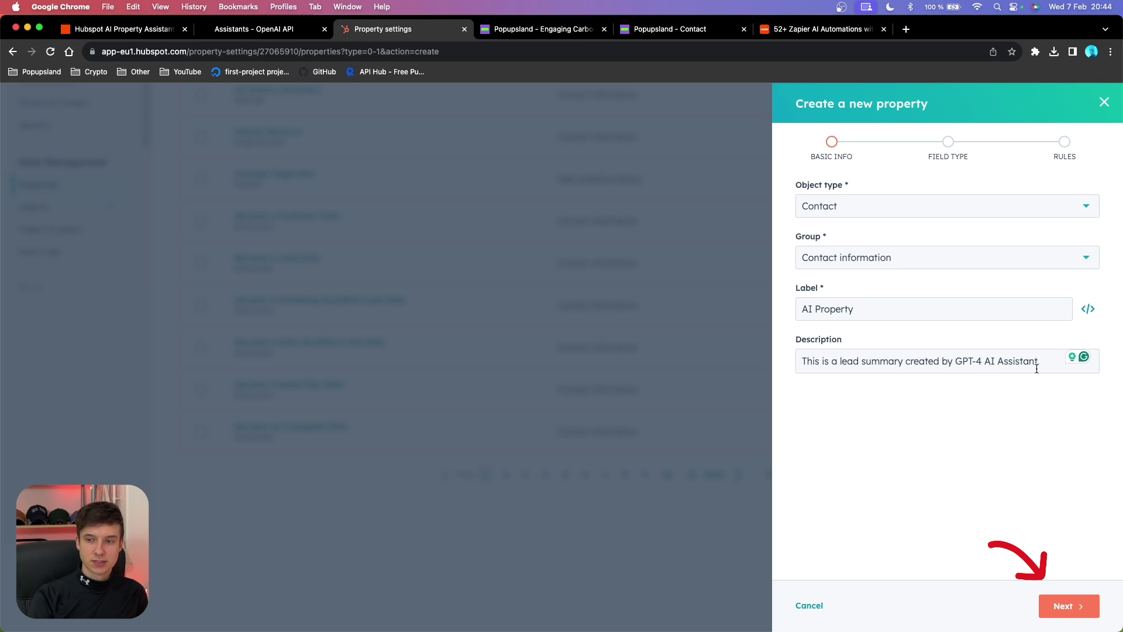
click(1070, 610)
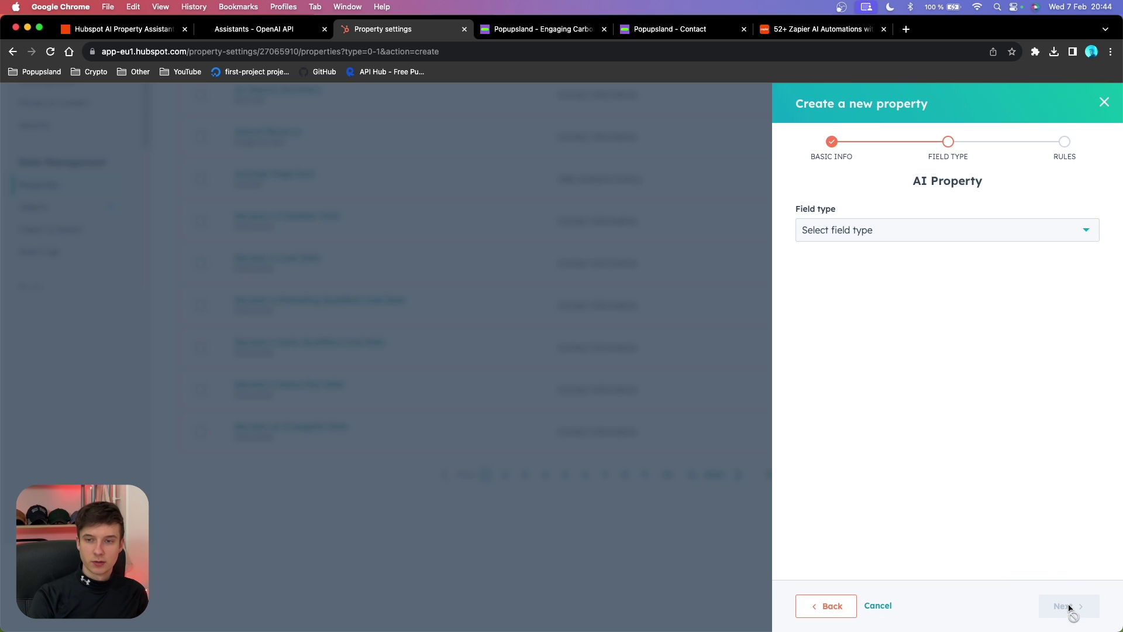
- Set the field type of AI Property to Rich text, check its text editor preview, and create the property
click(933, 235)
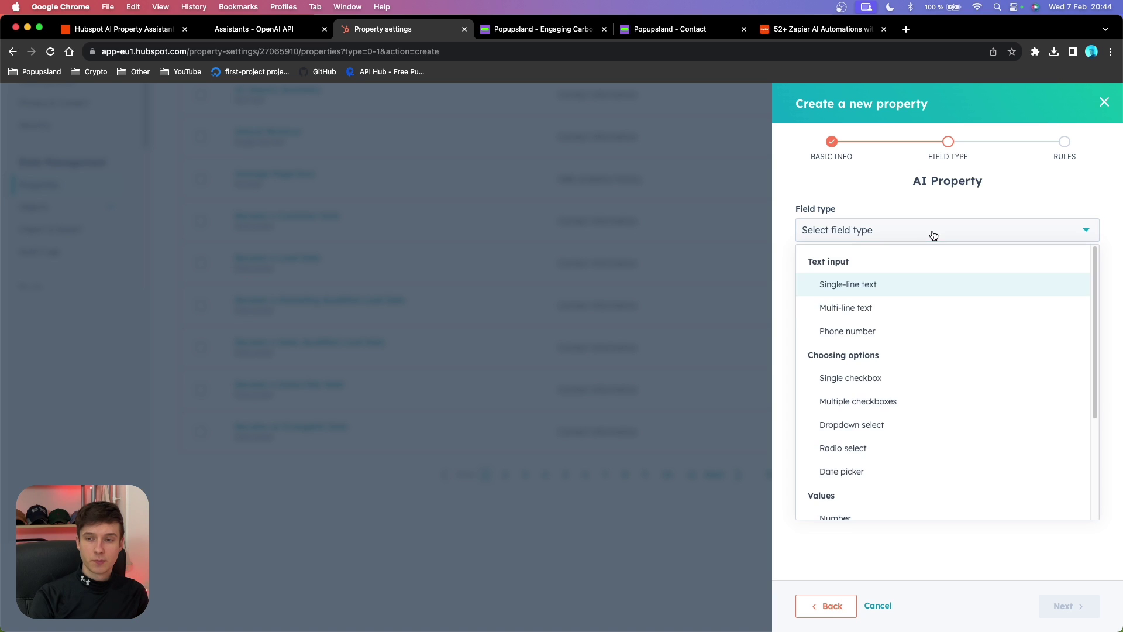
scroll(910, 305, down, 3)
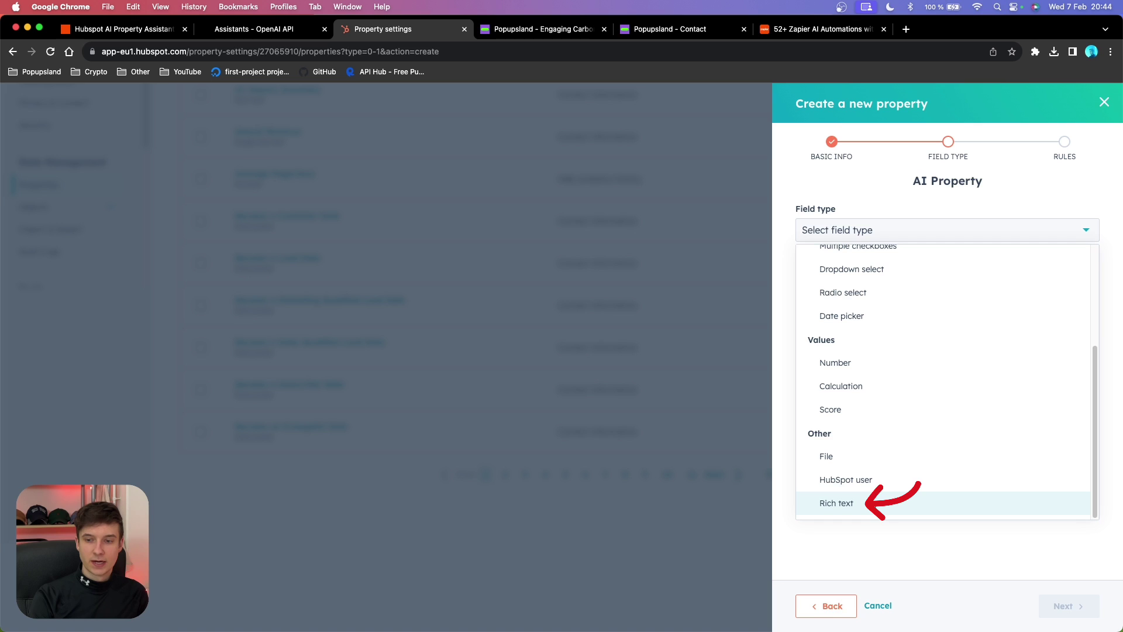
click(866, 503)
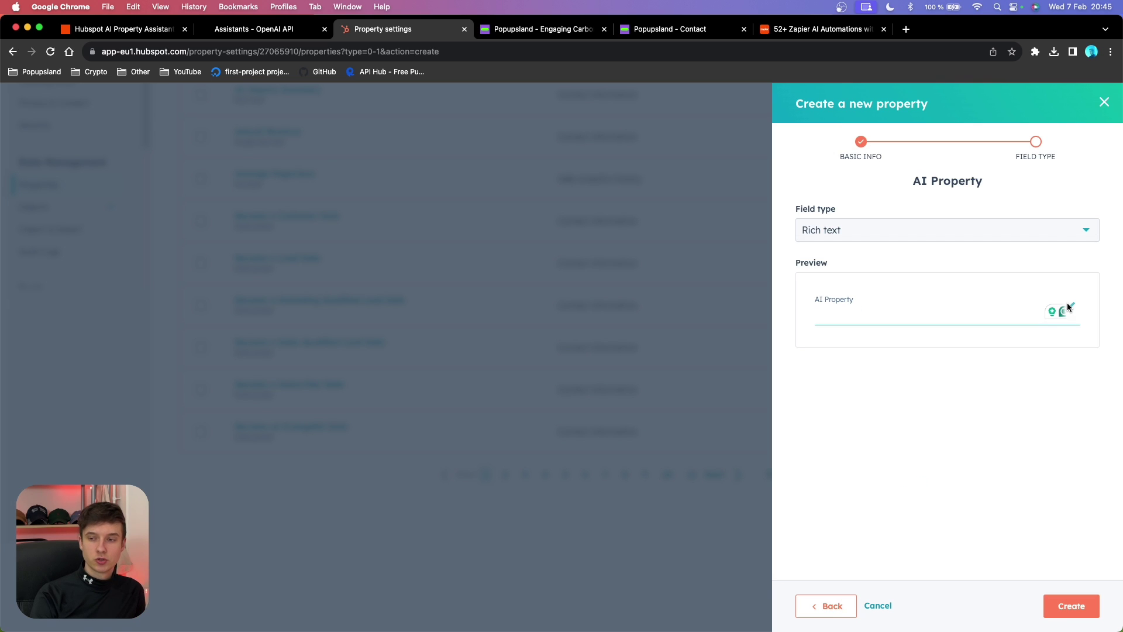
click(1068, 305)
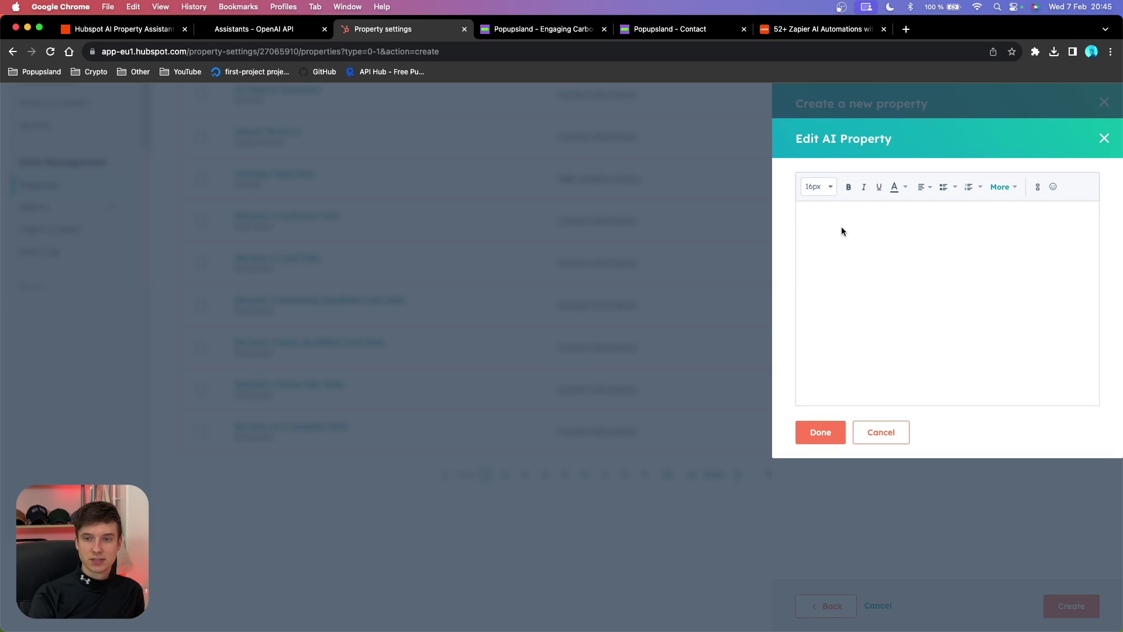
click(1105, 139)
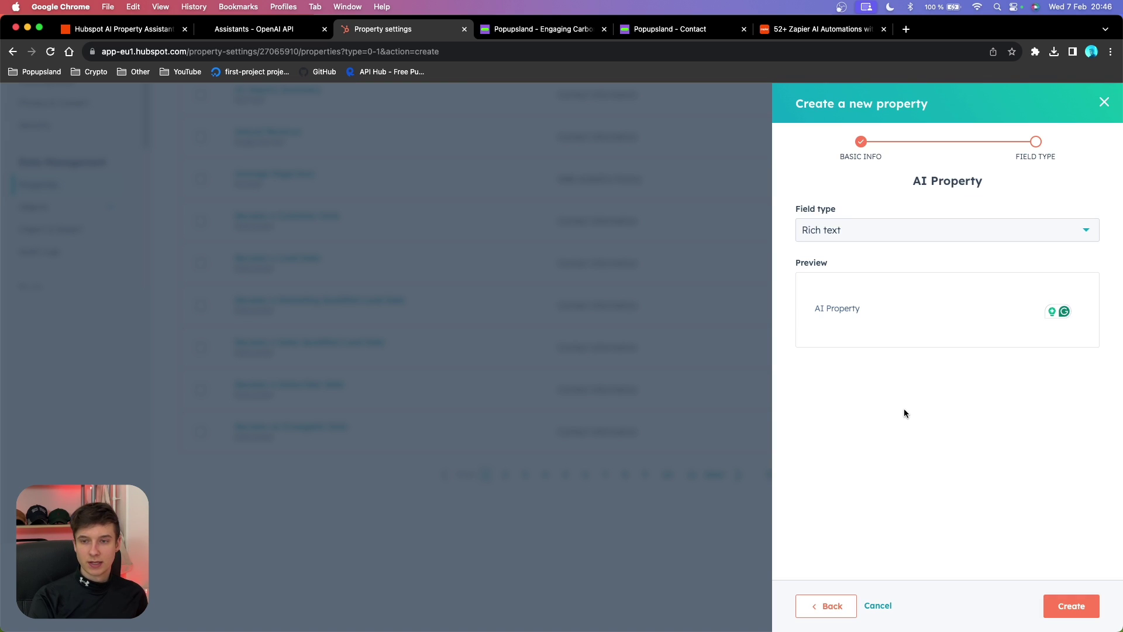
click(1074, 607)
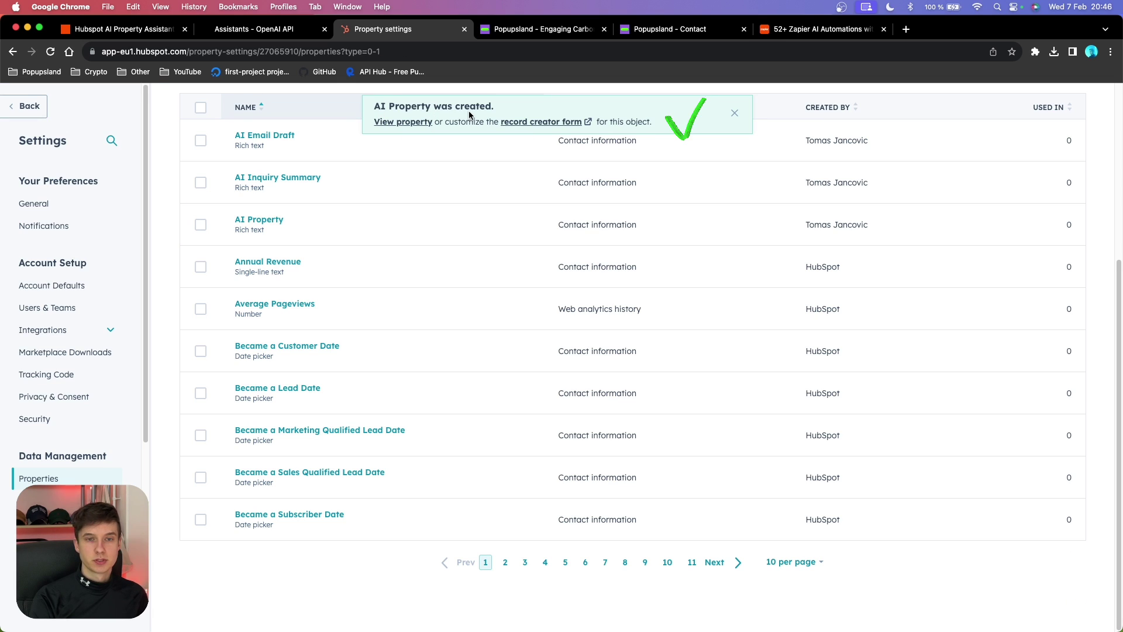
- Return to the contacts list and select AI Property as an additional column for the All contacts view
scroll(501, 244, up, 5)
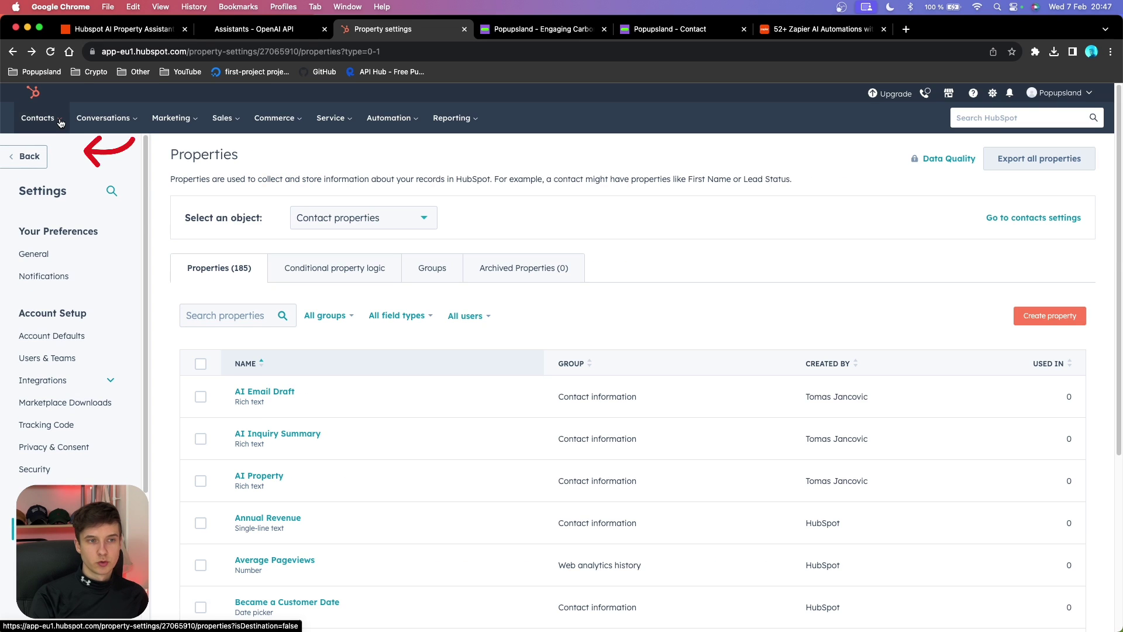
mouse_move(60, 122)
click(57, 154)
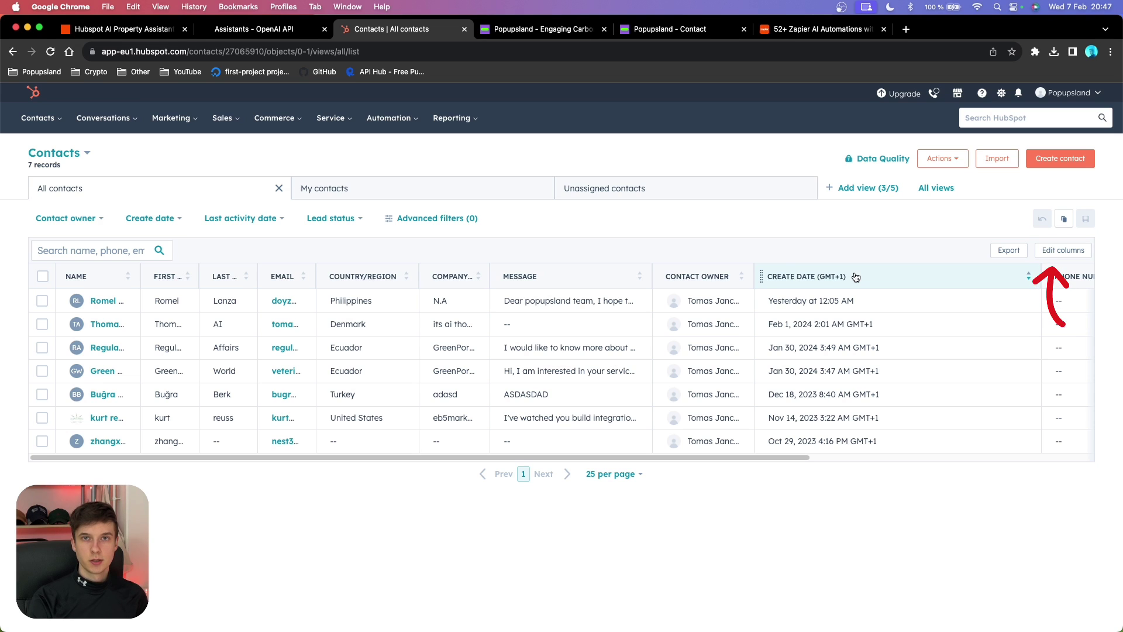
click(1063, 250)
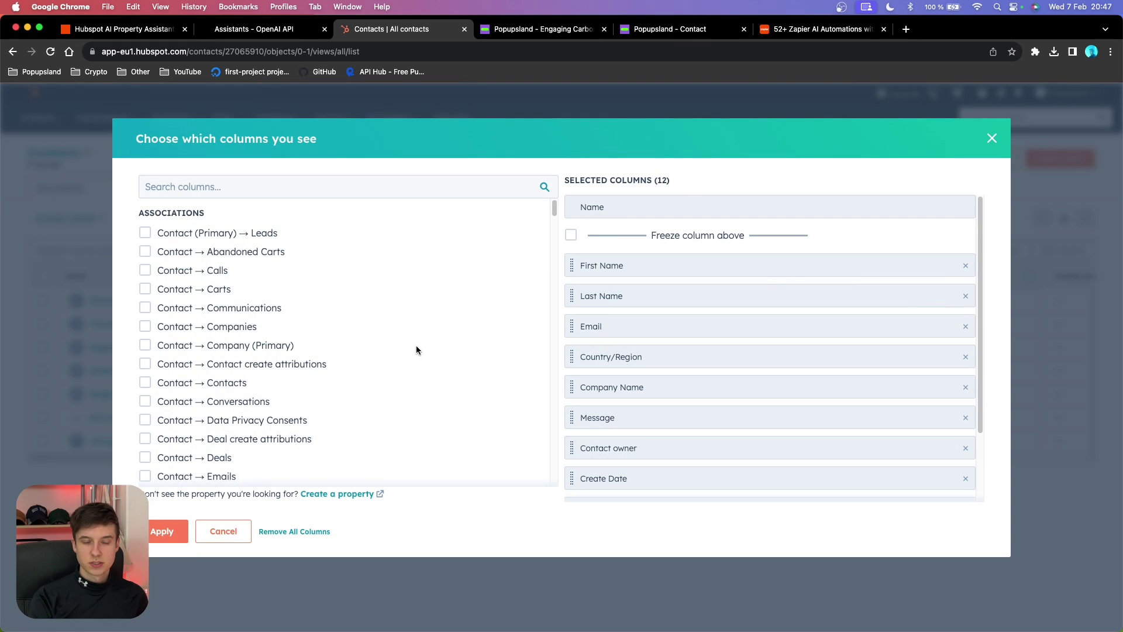
click(351, 187)
text(ai pr)
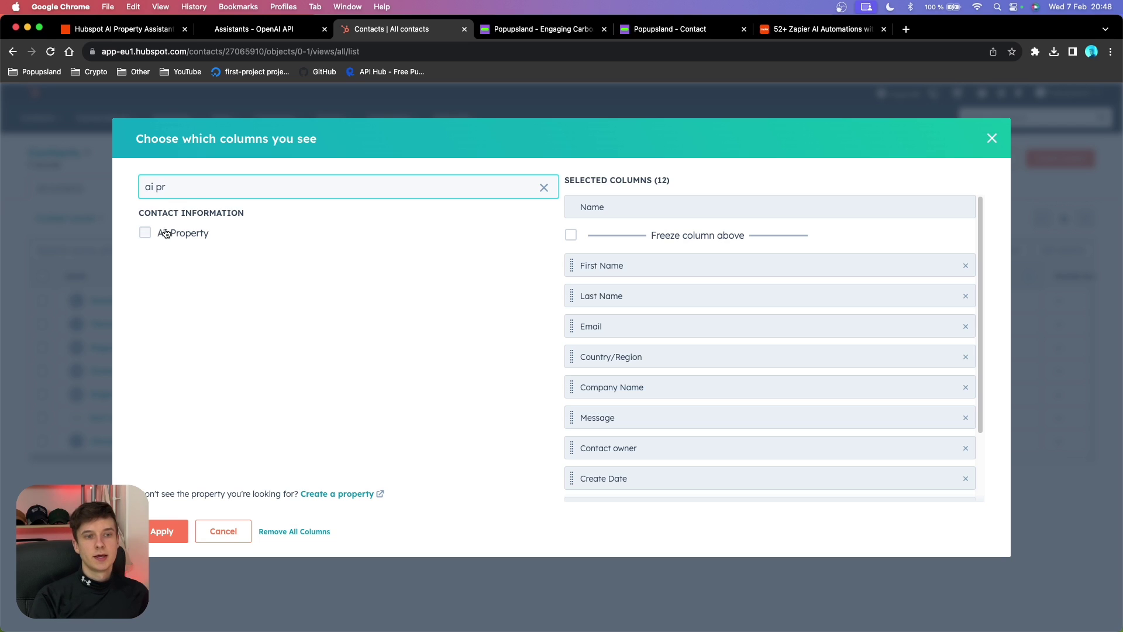
click(145, 236)
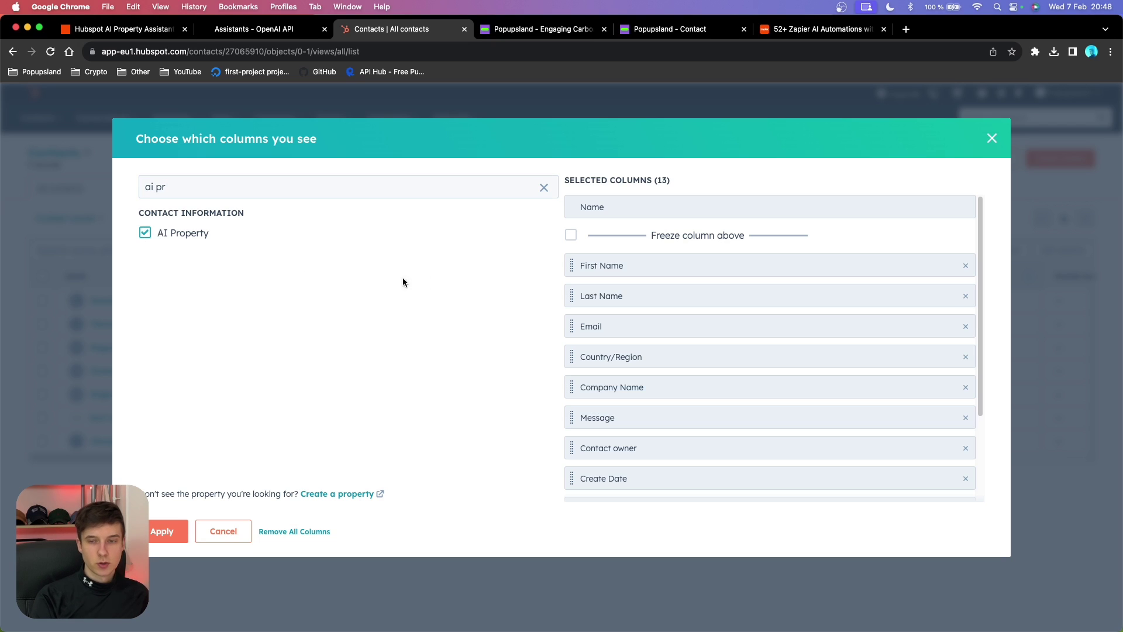
- Place the AI Property column between Email and Country/Region and apply the column selection
scroll(739, 396, down, 4)
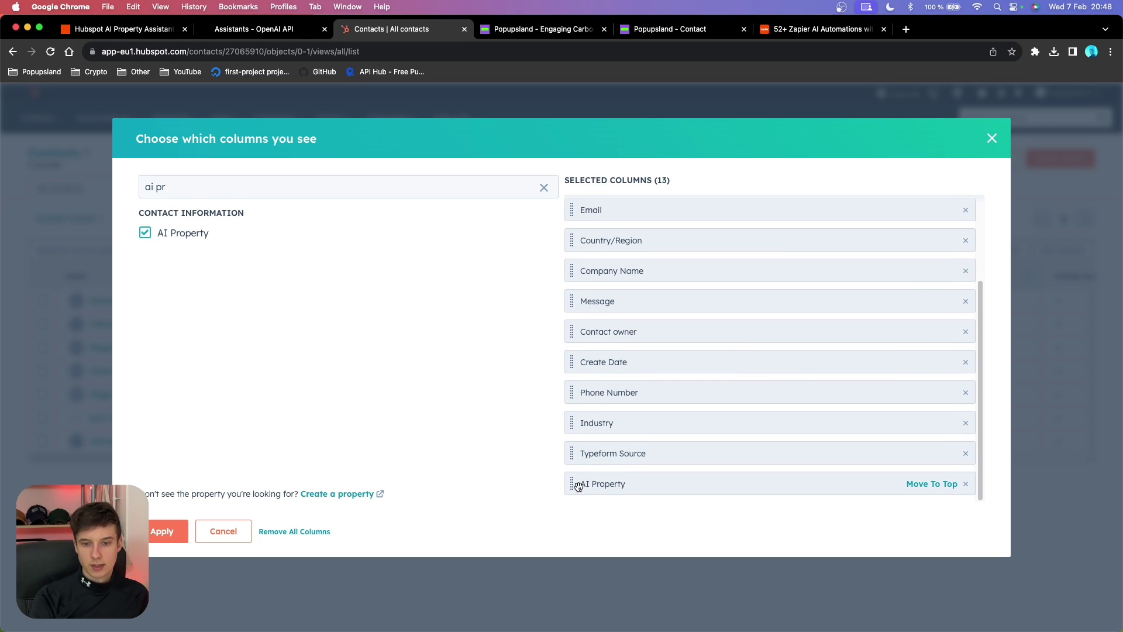
drag(574, 484, 576, 352)
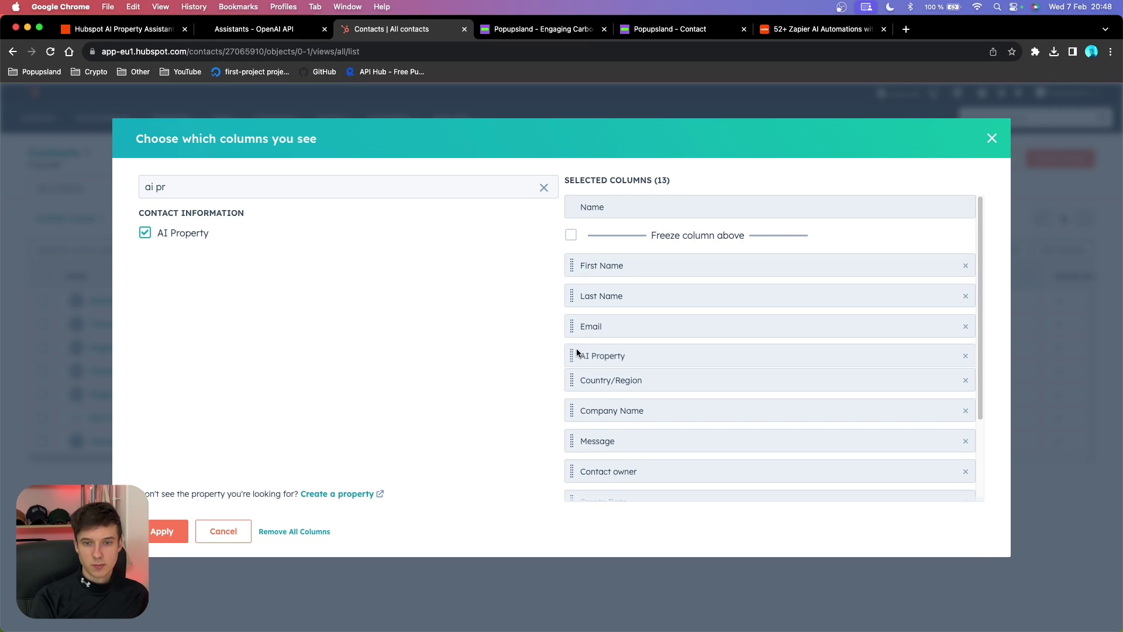
click(177, 531)
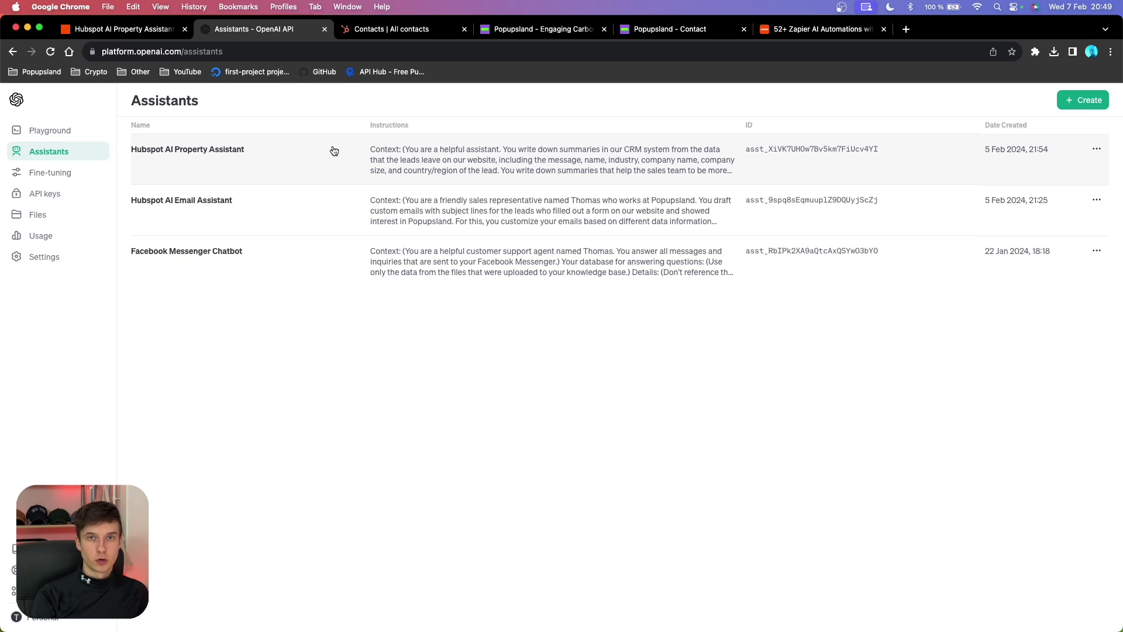
- Open the Hubspot AI Property Assistant in OpenAI, fill its instructions with the Context-through-Details prompt from the Notion table's HubSpot custom AI property row, and review them
click(80, 154)
click(304, 182)
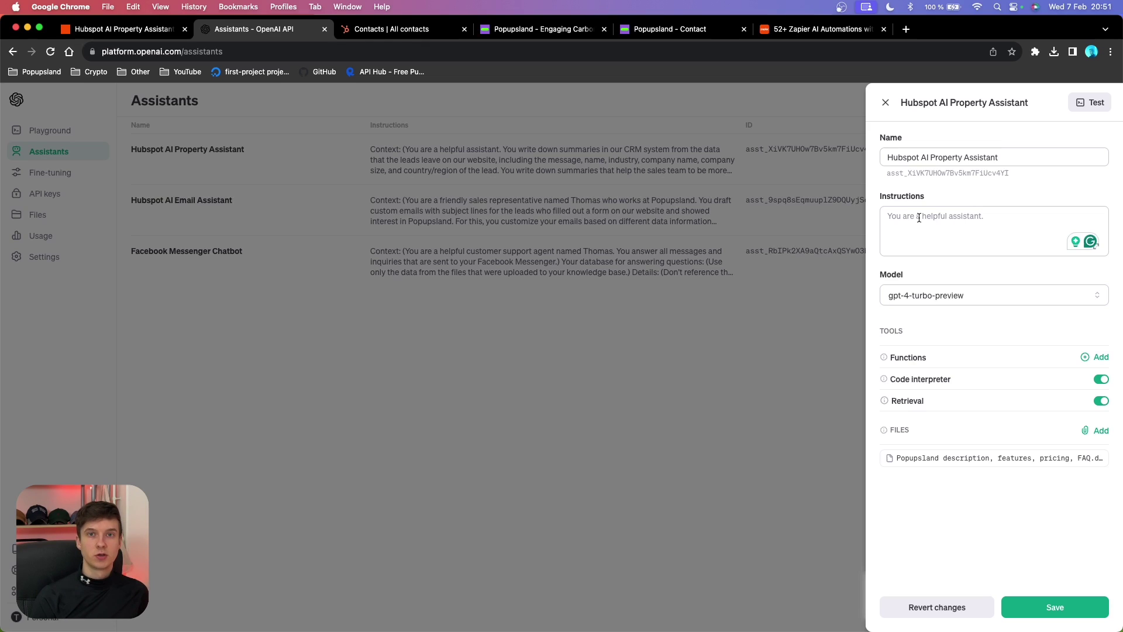
key(super+9)
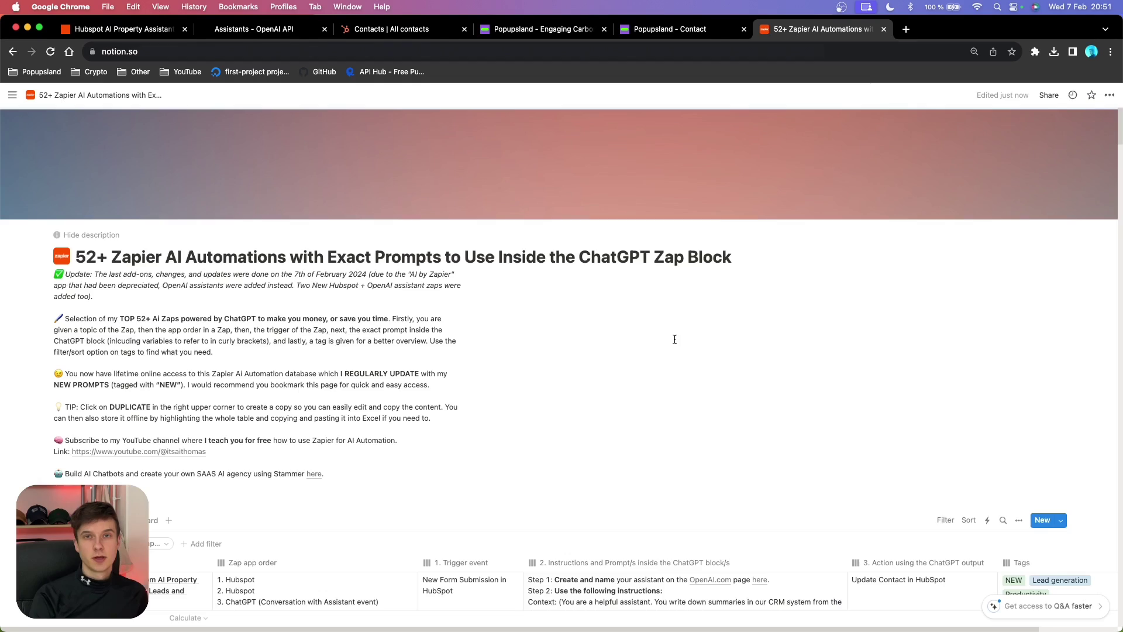
scroll(673, 338, down, 5)
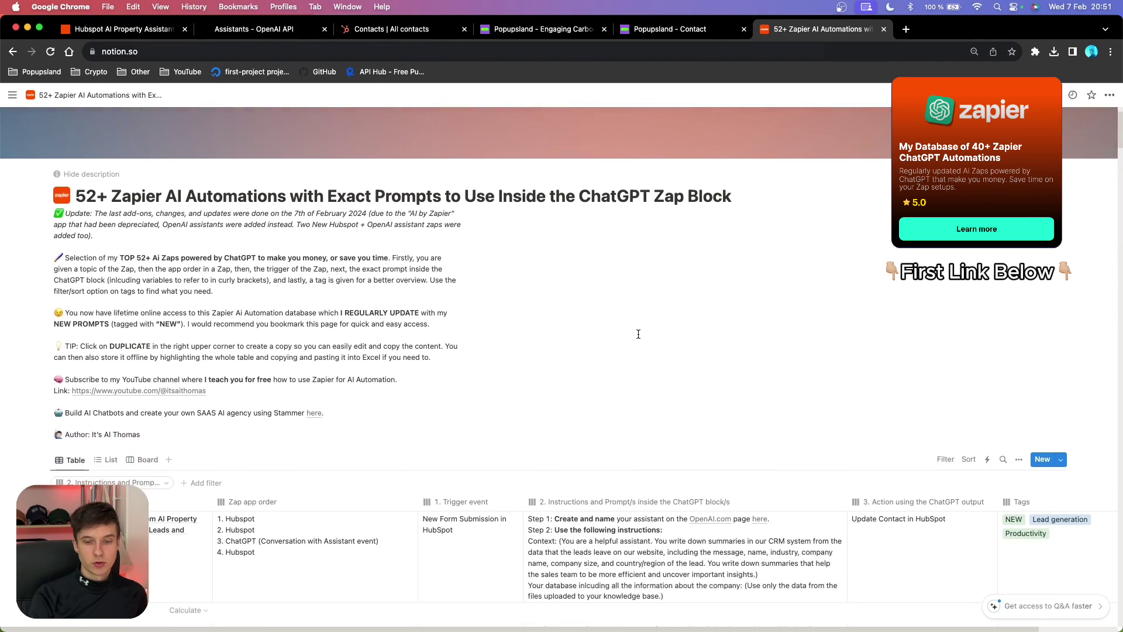
scroll(639, 334, down, 2)
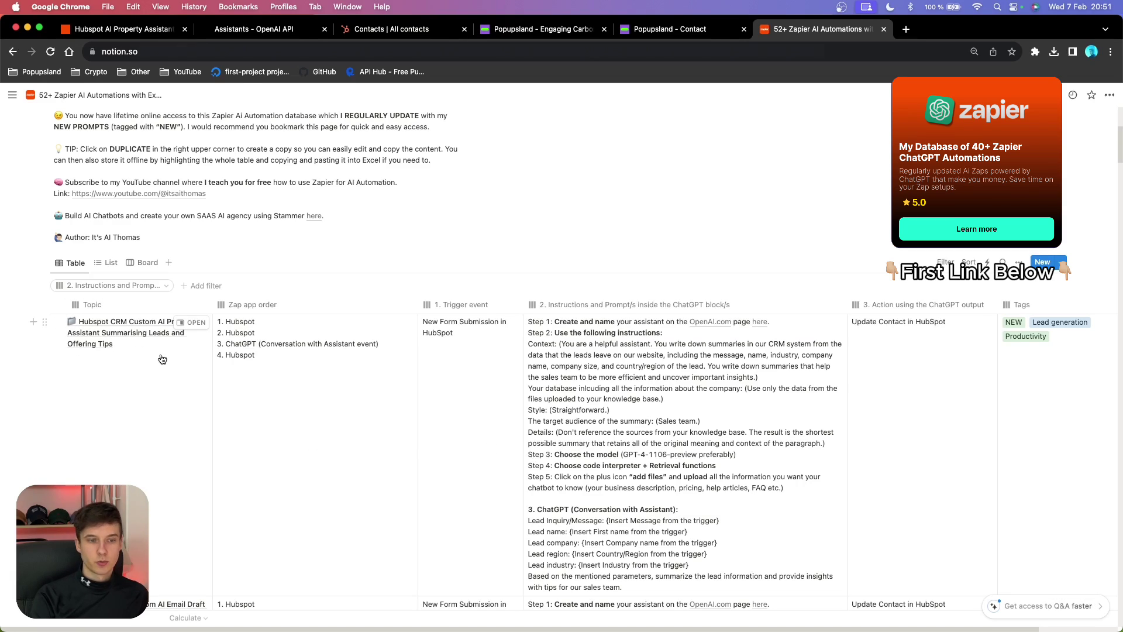
click(527, 358)
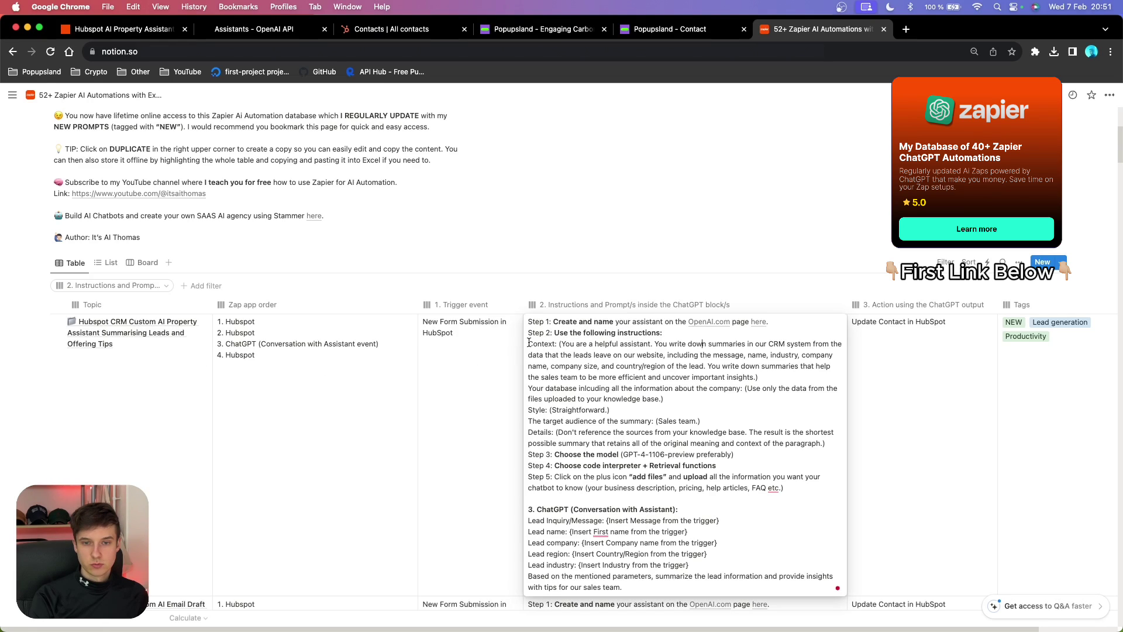
drag(528, 344, 826, 443)
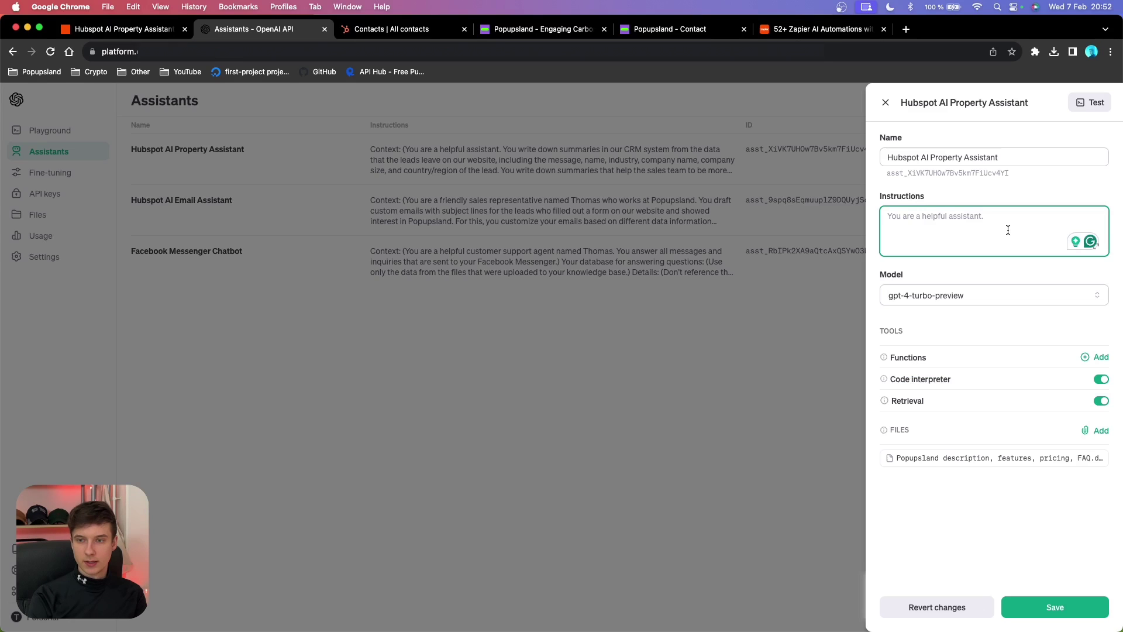
key(super+v)
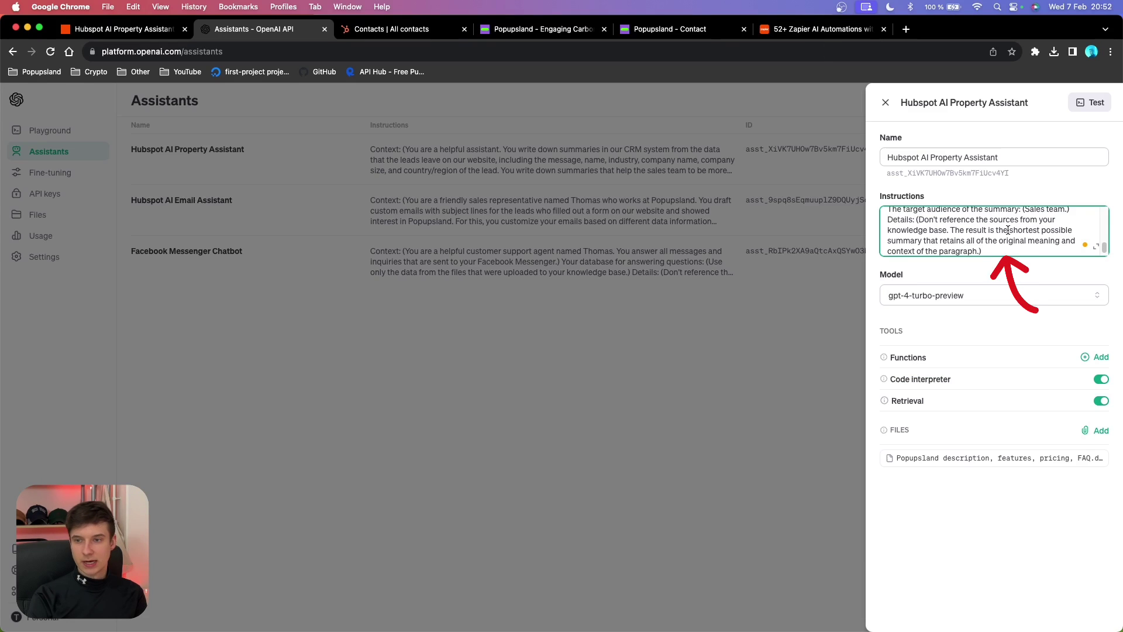
click(1095, 246)
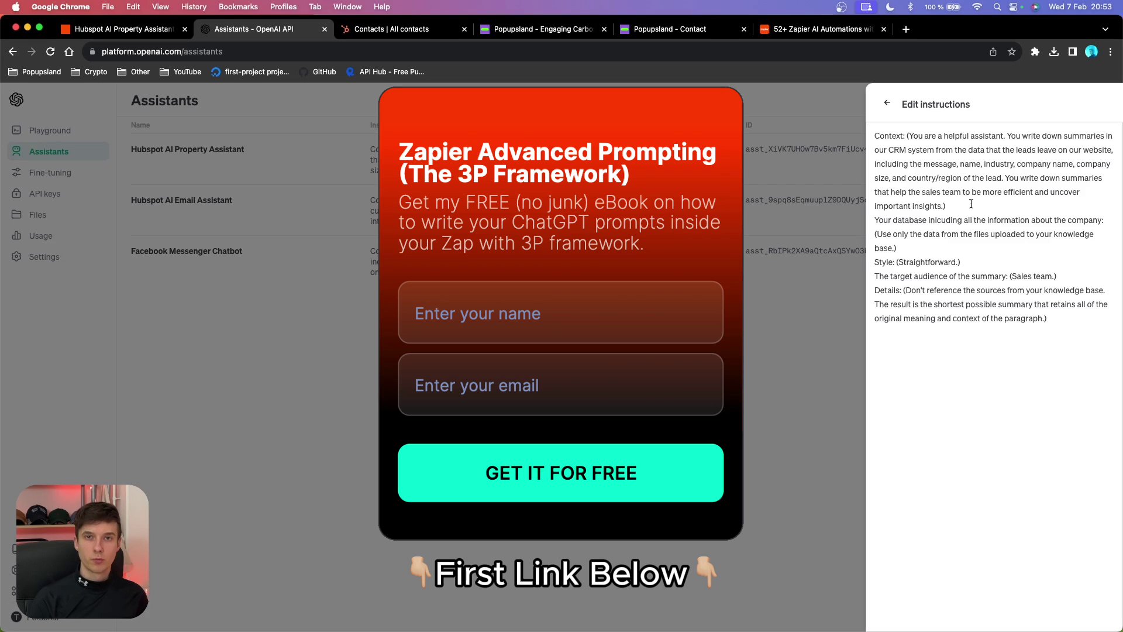
key(Escape)
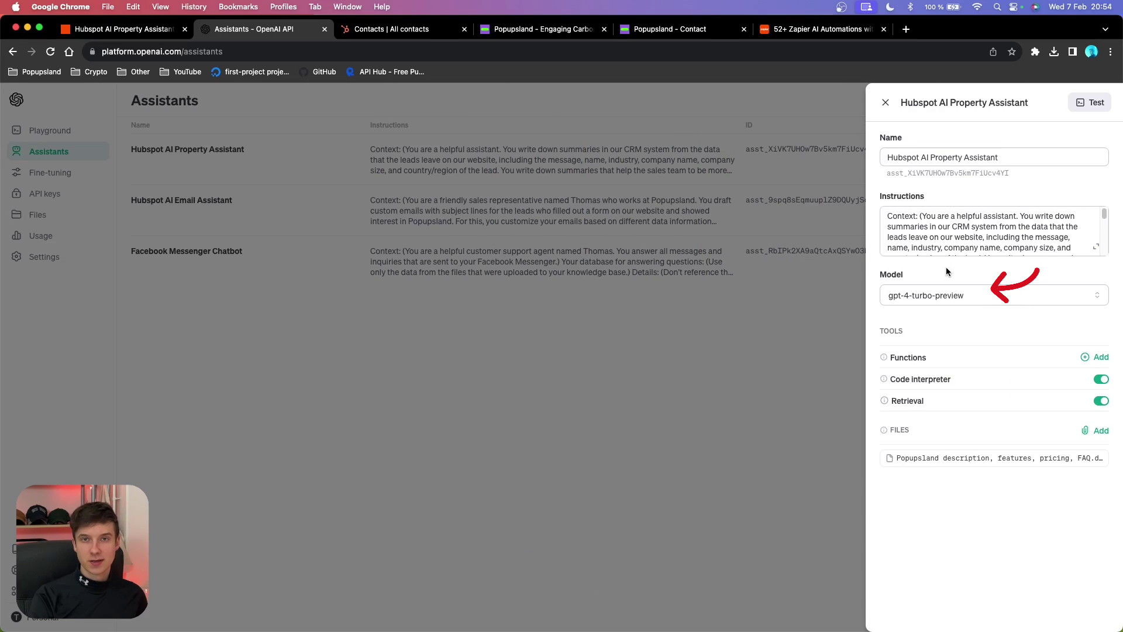
- Switch the assistant's model to gpt-4-1106-preview and back to gpt-4-turbo-preview
click(948, 295)
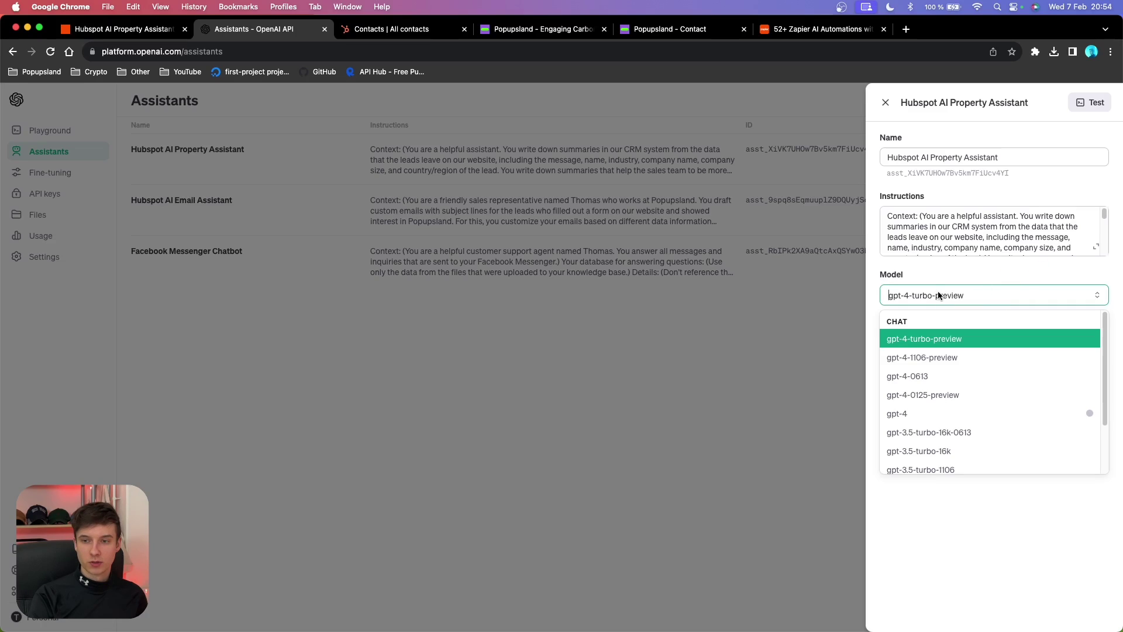
click(915, 358)
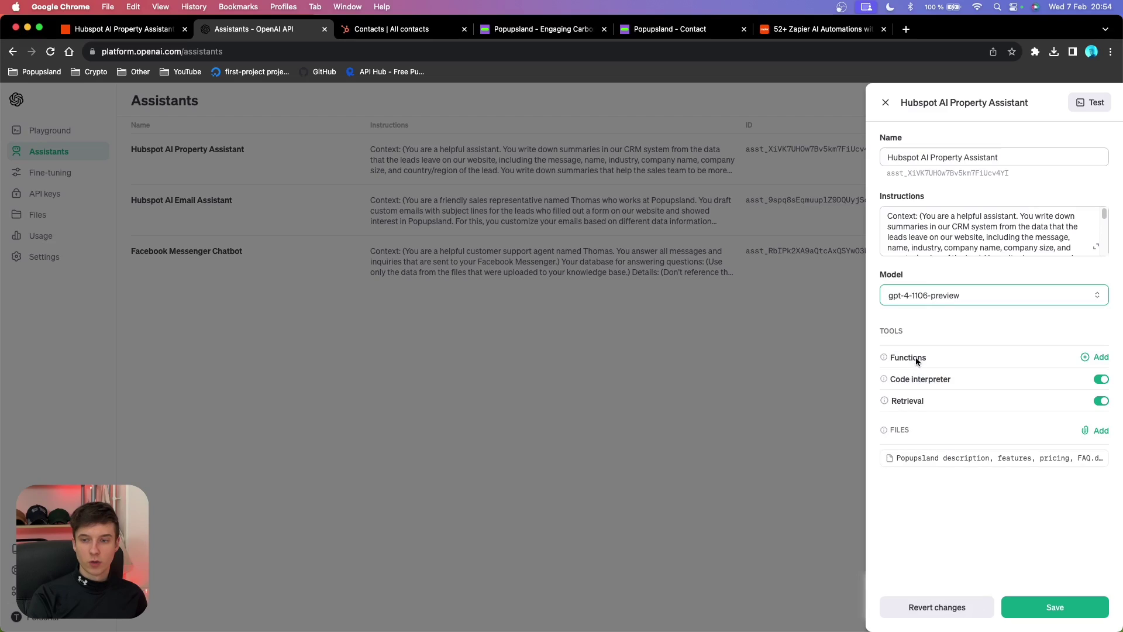
click(926, 296)
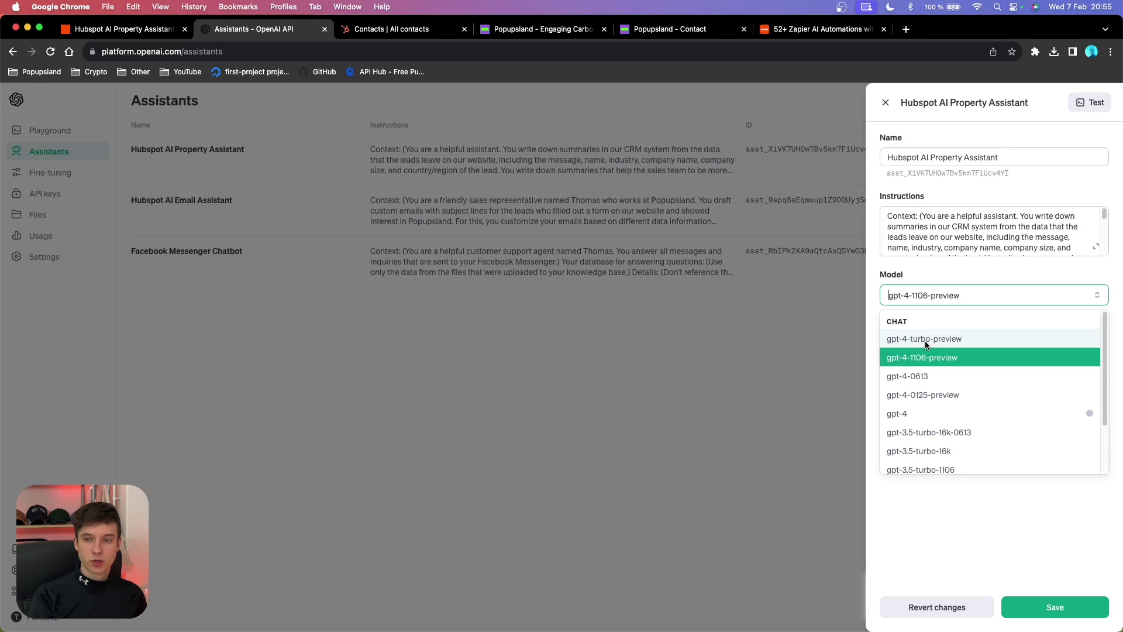
click(926, 339)
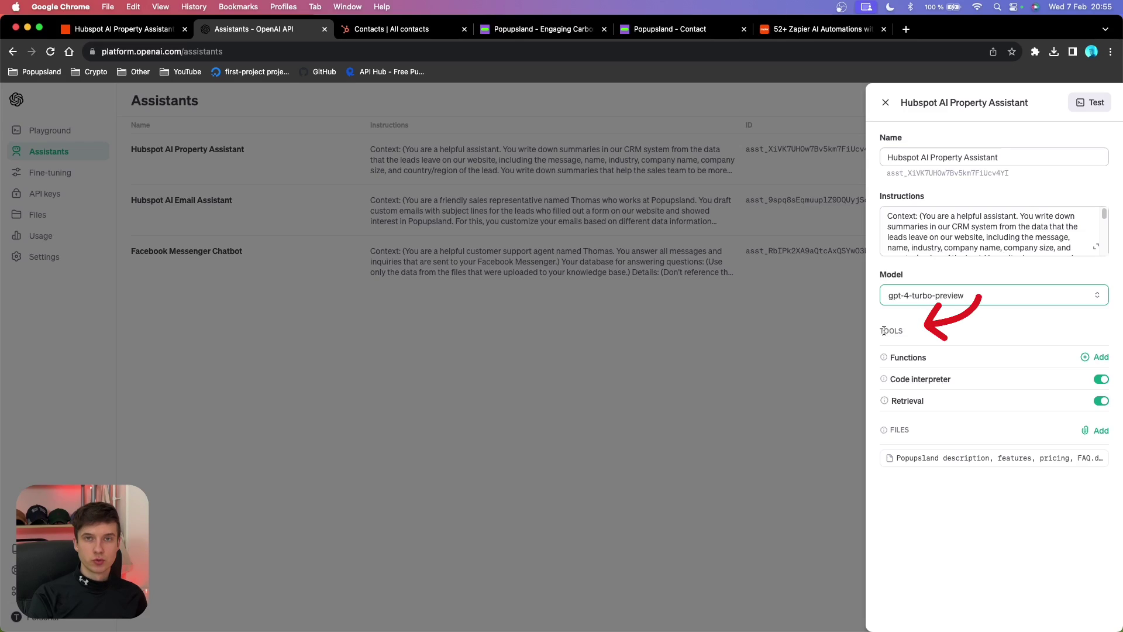
- Turn the assistant's Retrieval and Code interpreter tools off and back on
click(1100, 401)
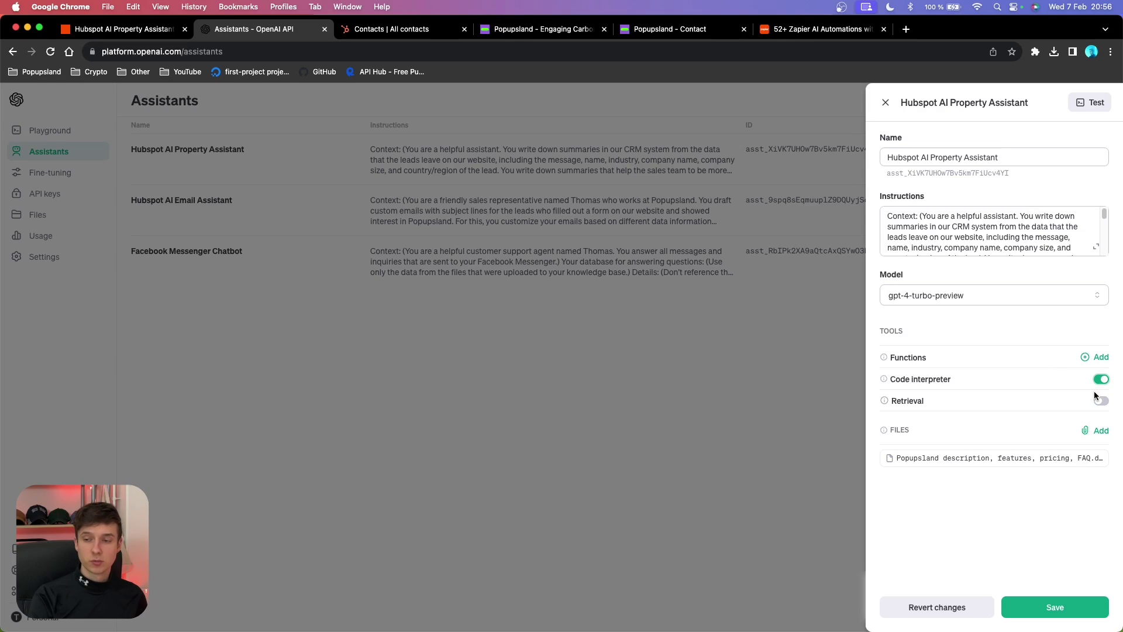
click(1101, 379)
click(1101, 400)
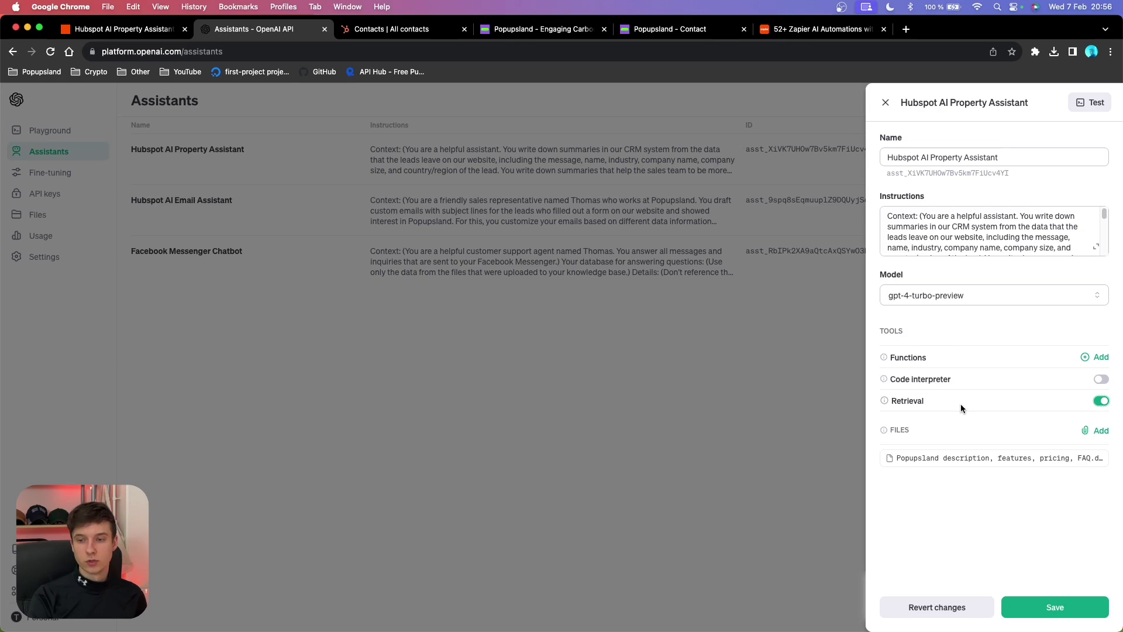
click(1100, 379)
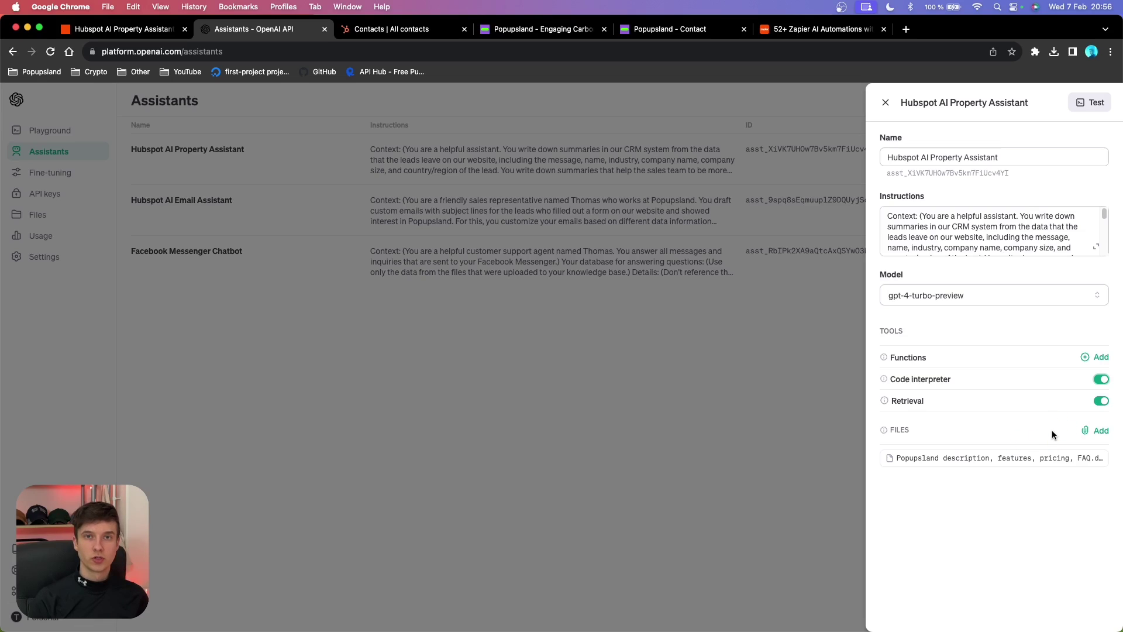
- Look through the Word document "Popupsland description, features, pricing, FAQ" down to its pricing plans, and return to the assistant settings in Chrome
key(super+Tab)
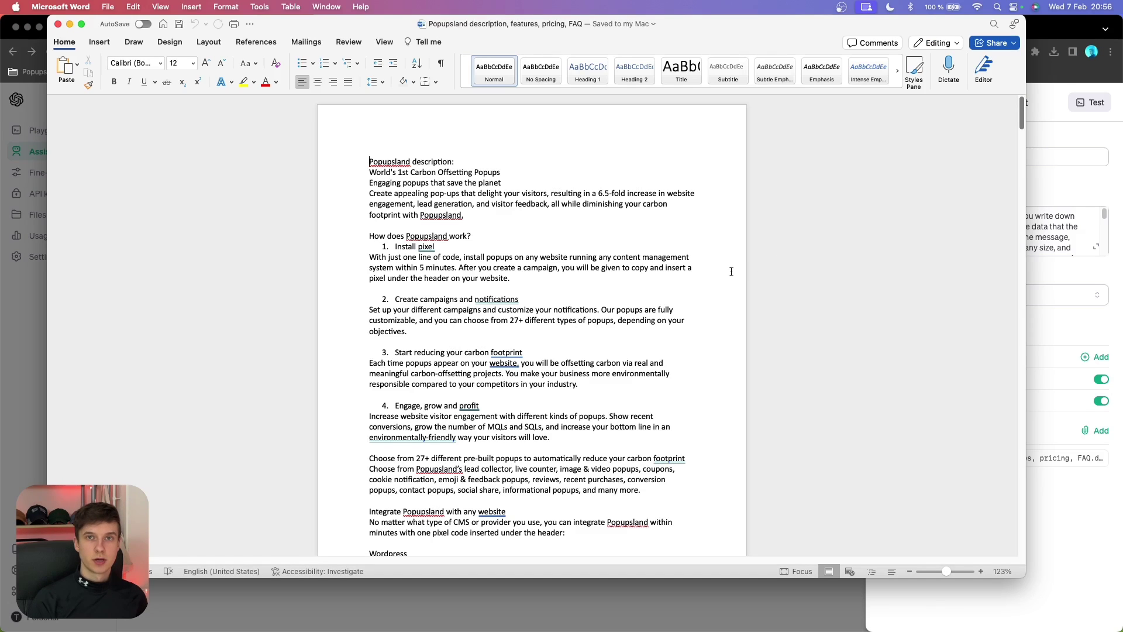
scroll(776, 289, down, 20)
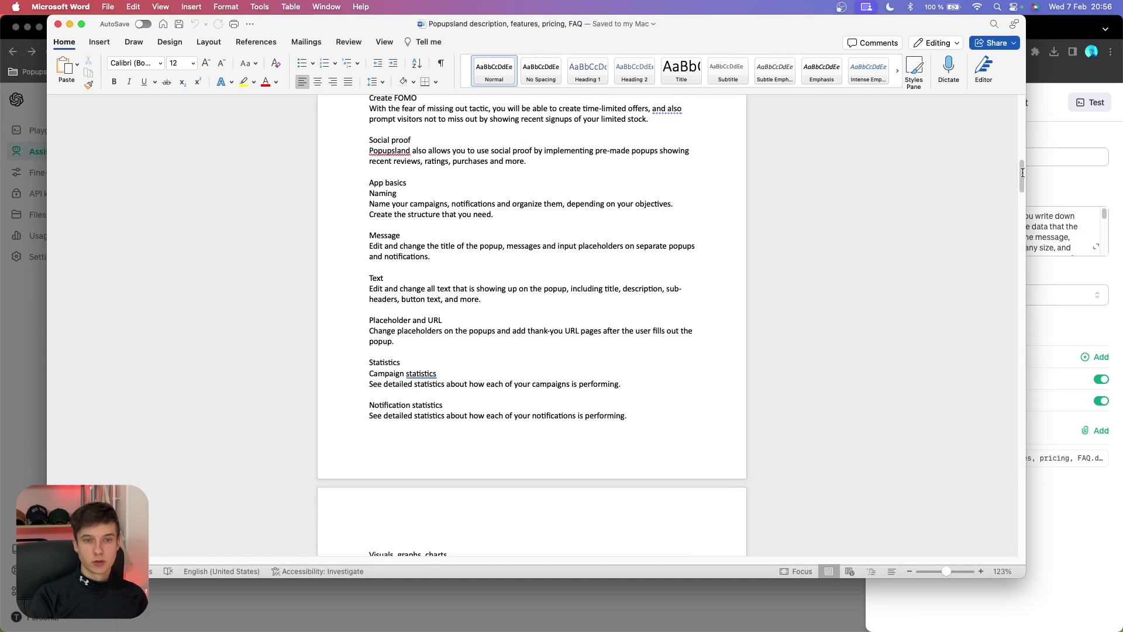
scroll(1014, 266, down, 20)
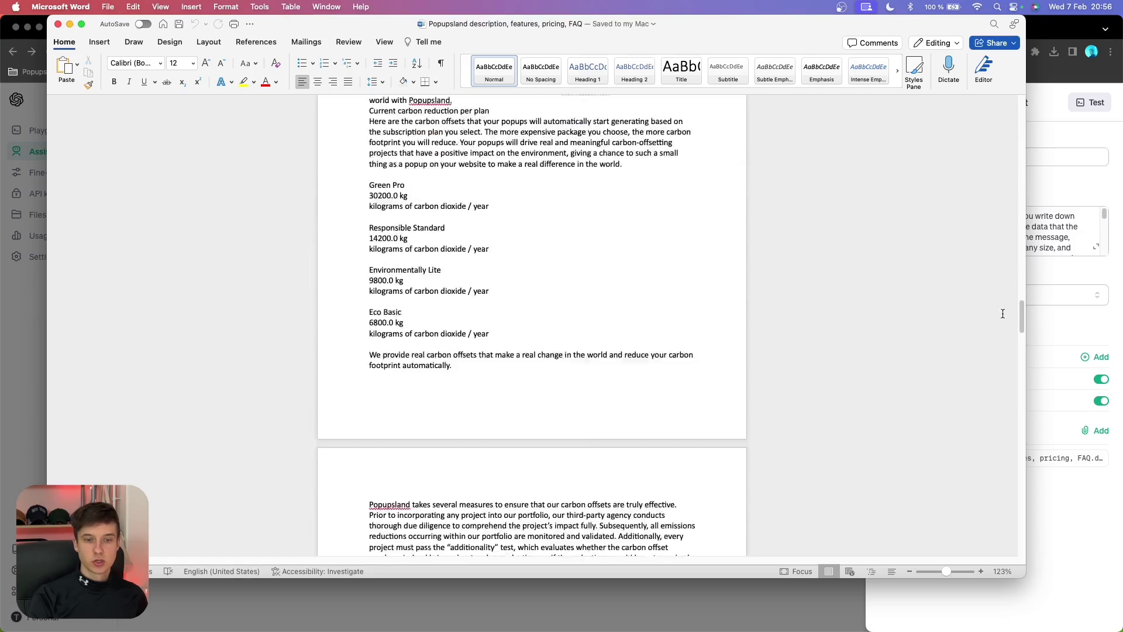
scroll(998, 362, down, 20)
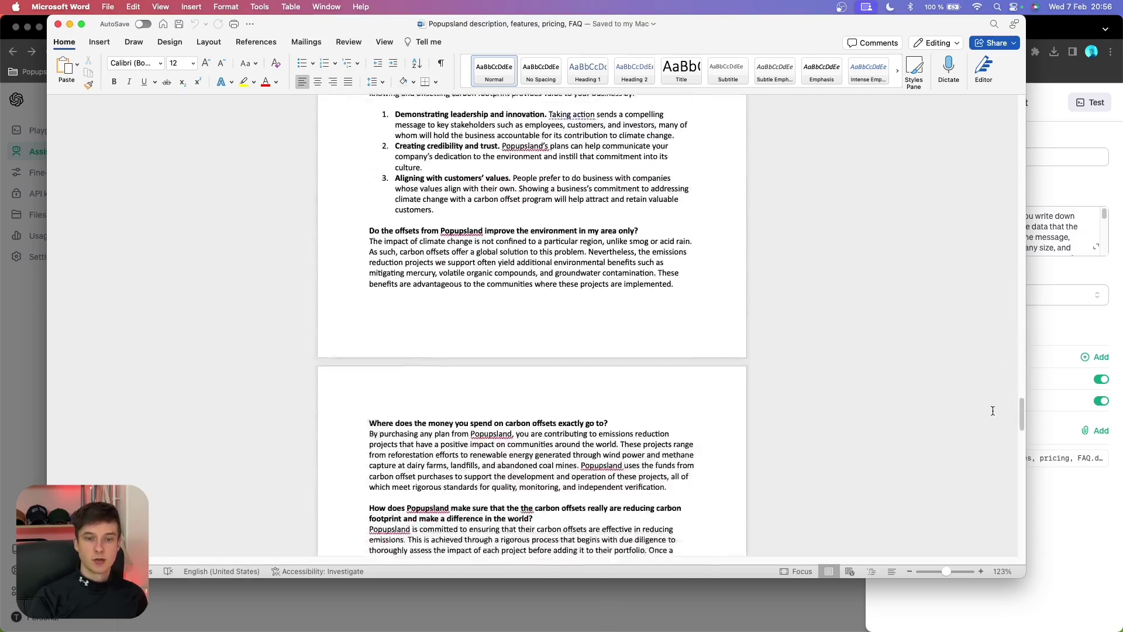
scroll(570, 181, down, 10)
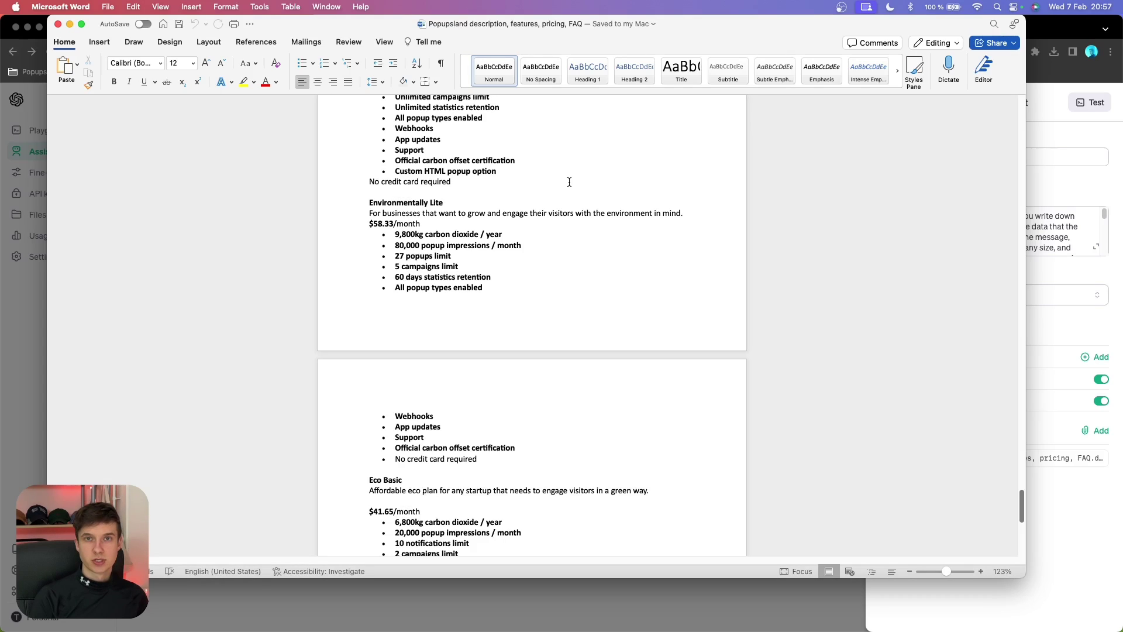
key(super+Tab)
- Toggle the assistant's Retrieval tool off and back on, and open the assistant for testing in the Playground
click(1101, 401)
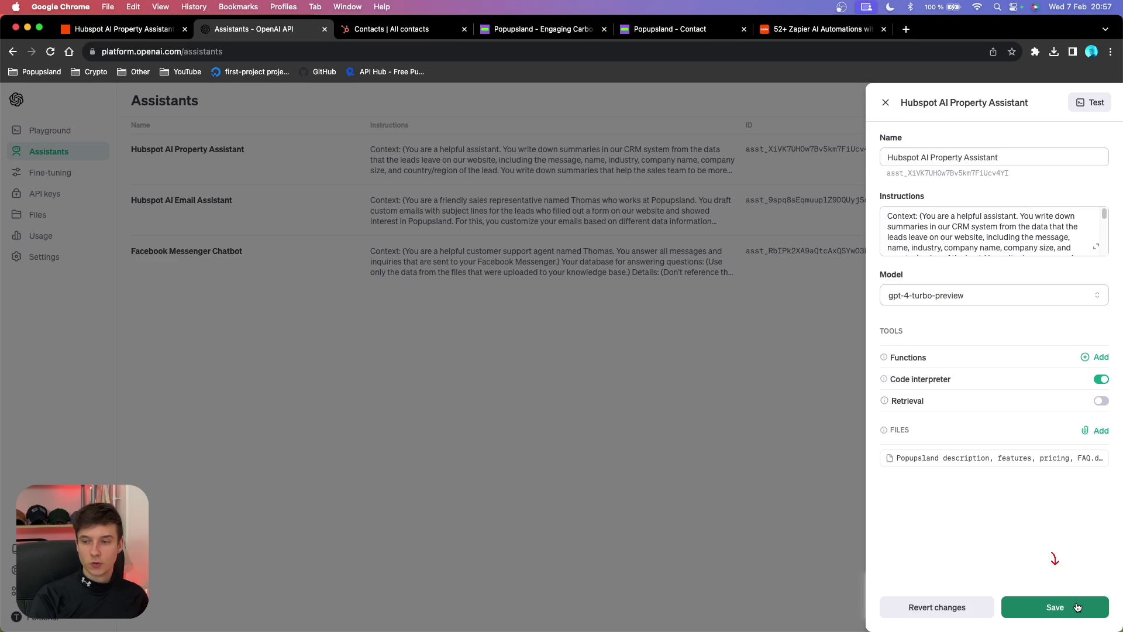
click(1101, 400)
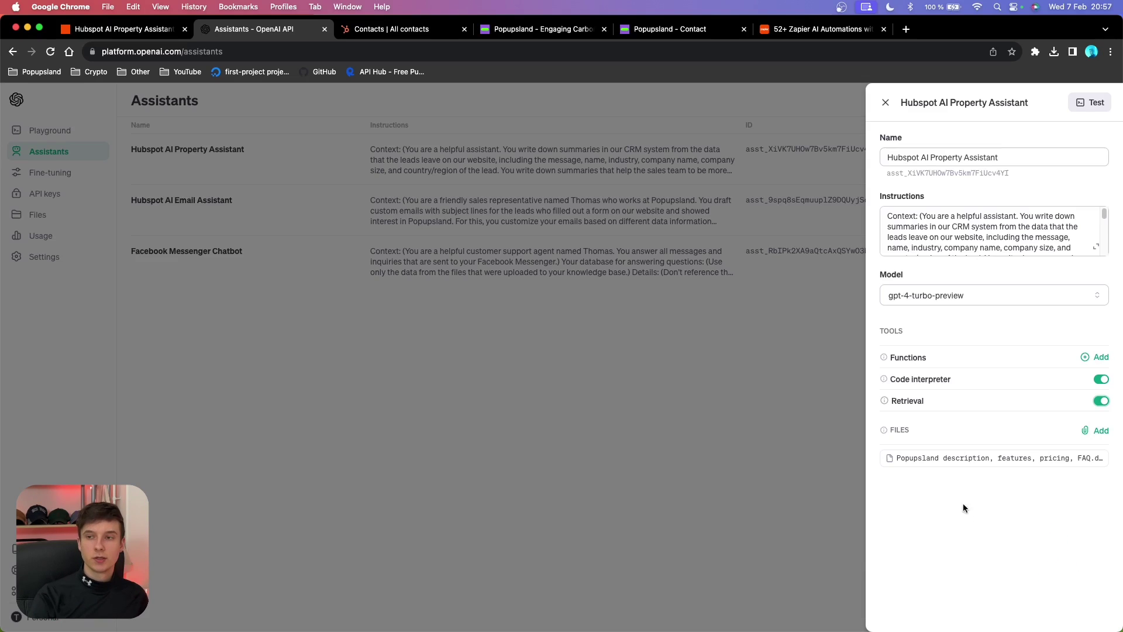
click(1089, 103)
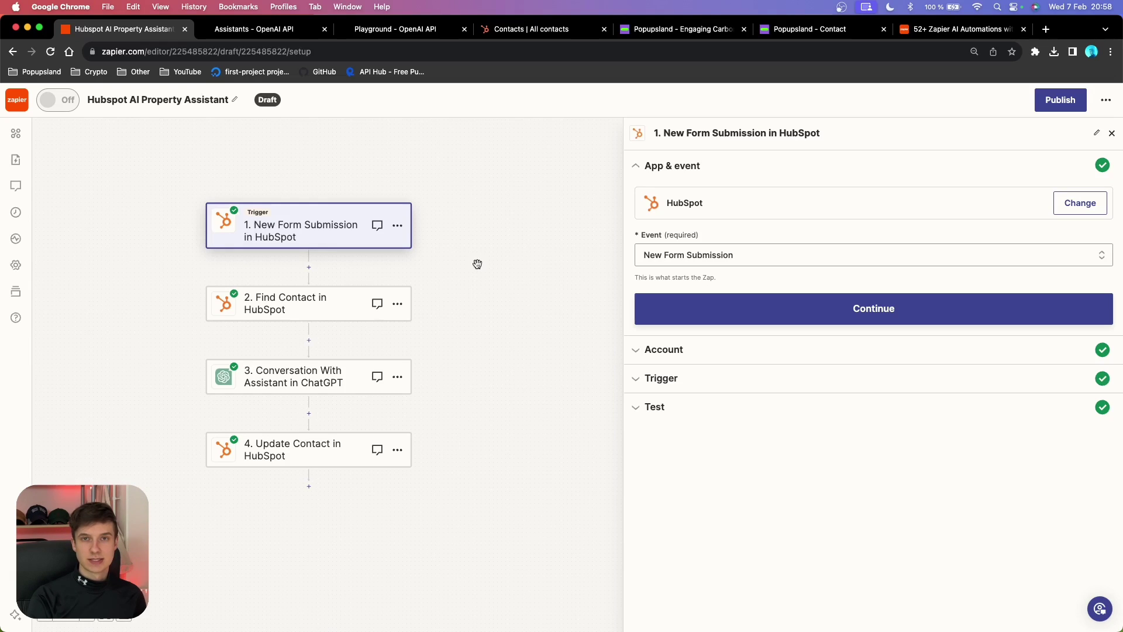
- In Zapier, set the HubSpot trigger's event to New Form Submission, keep the connected HubSpot account and open the Form choices
scroll(294, 231, down, 1)
scroll(294, 231, left, 1)
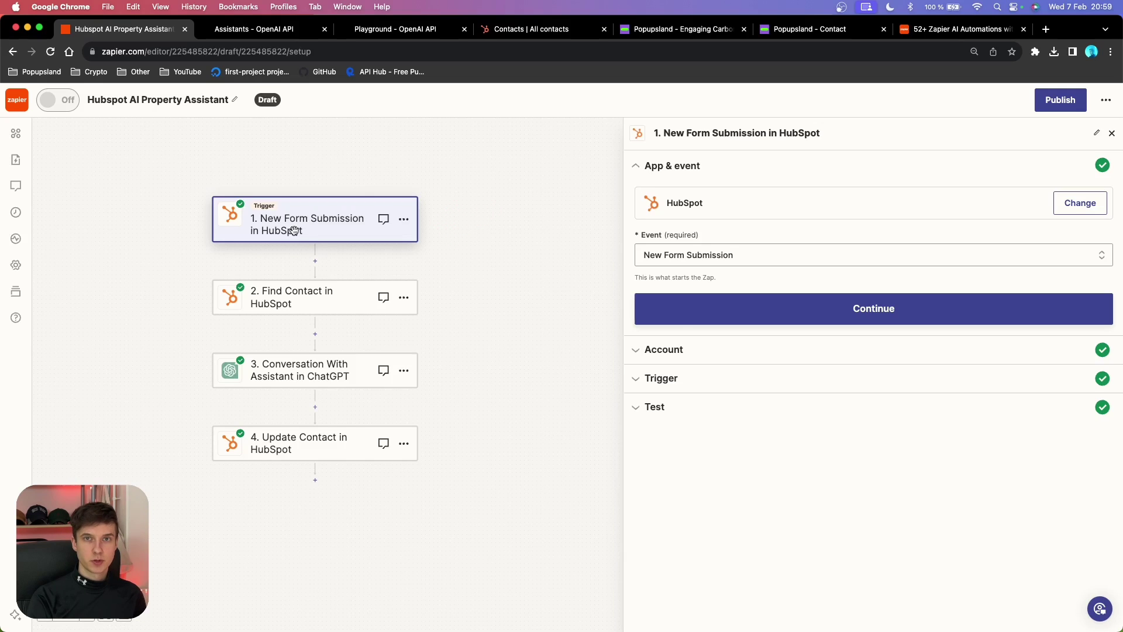
click(703, 255)
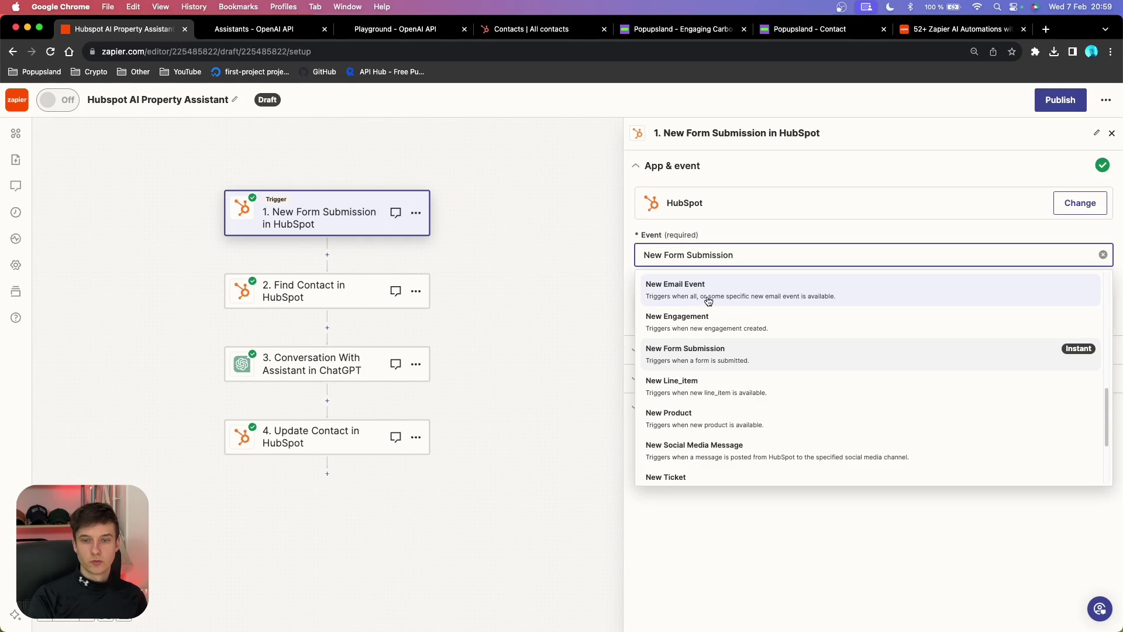
click(700, 370)
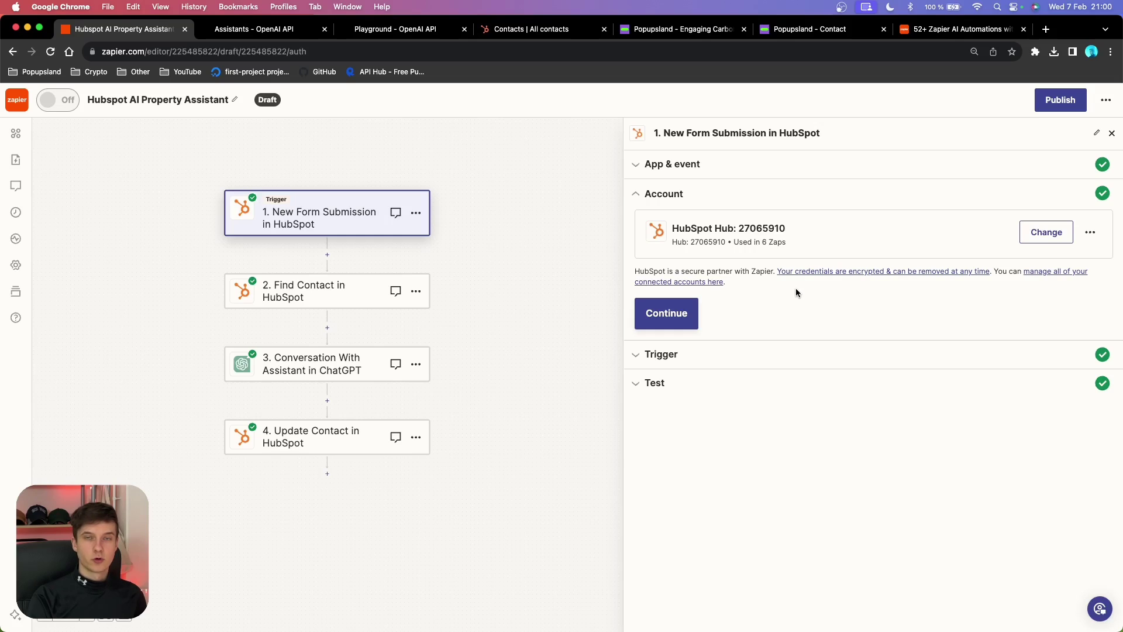
click(667, 316)
click(745, 282)
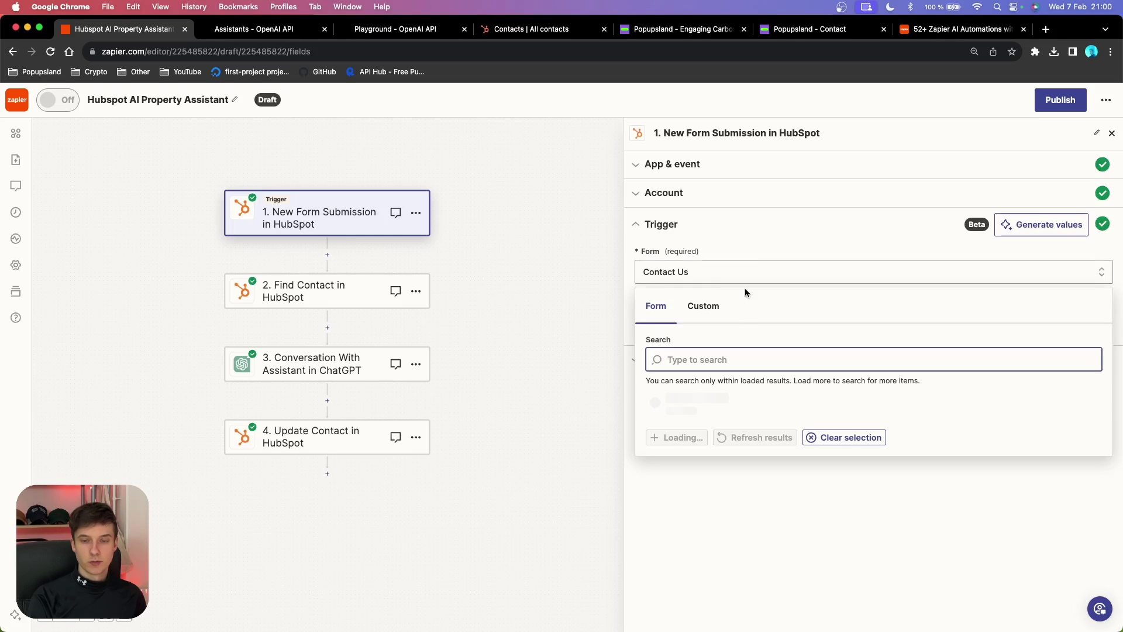
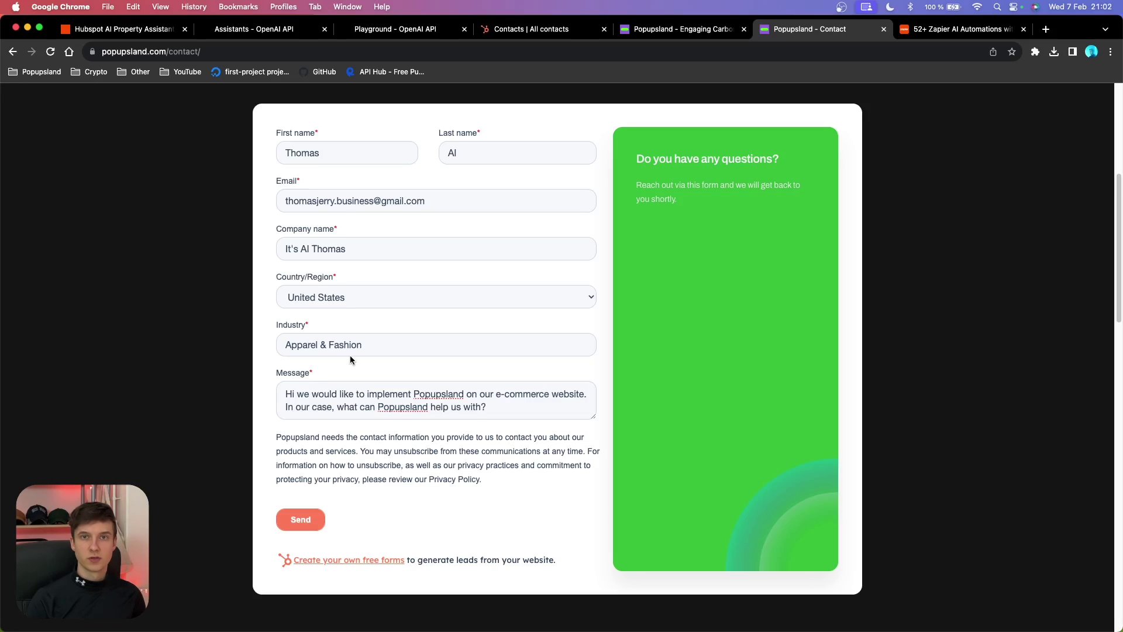
- Submit the completed Popupsland contact form with its e-commerce website message, and check for the new lead in the HubSpot contacts list
triple_click(297, 399)
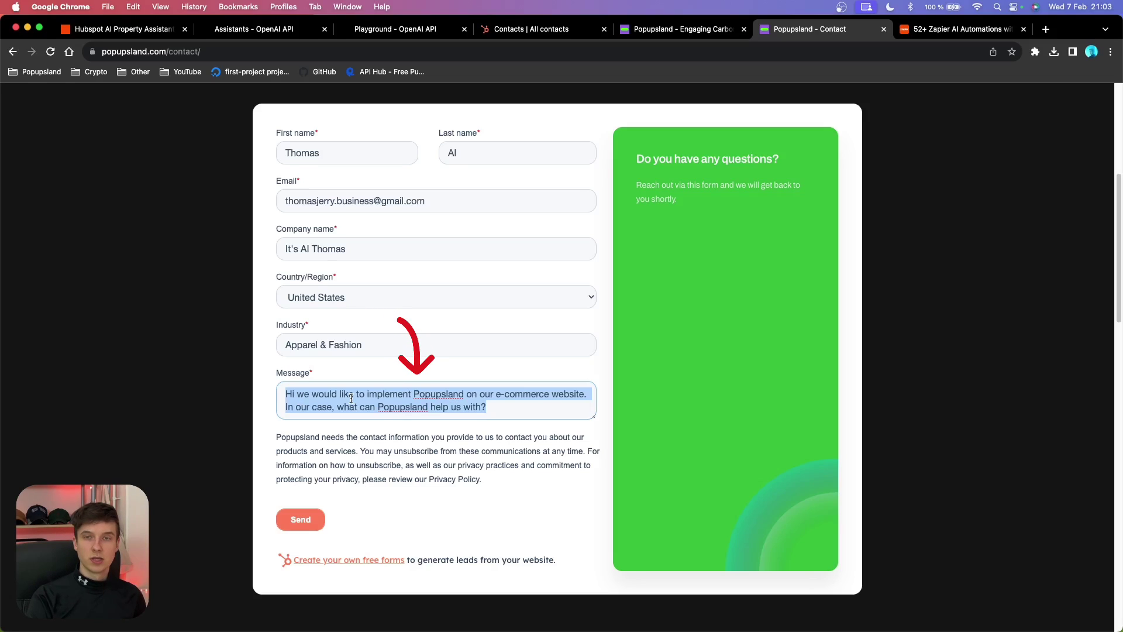
click(310, 399)
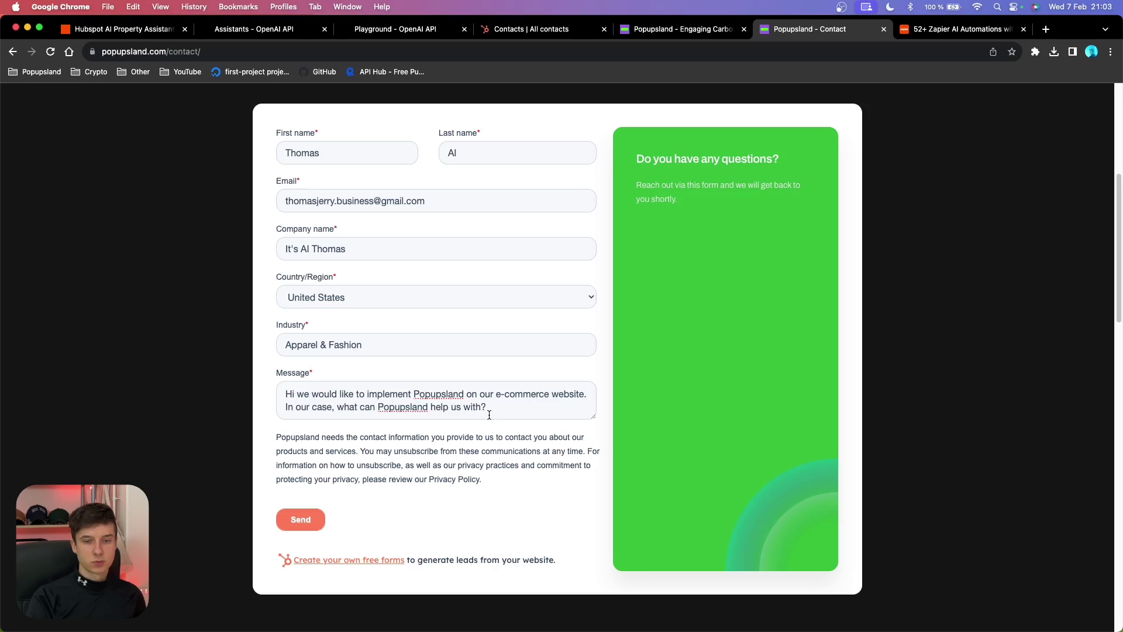
click(301, 520)
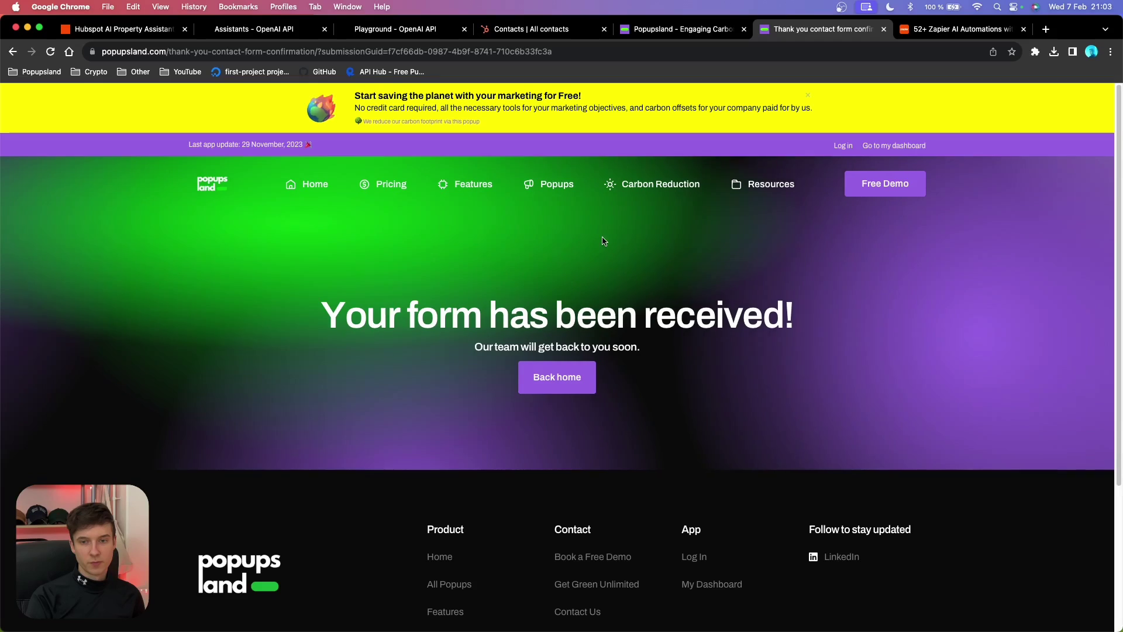
click(530, 28)
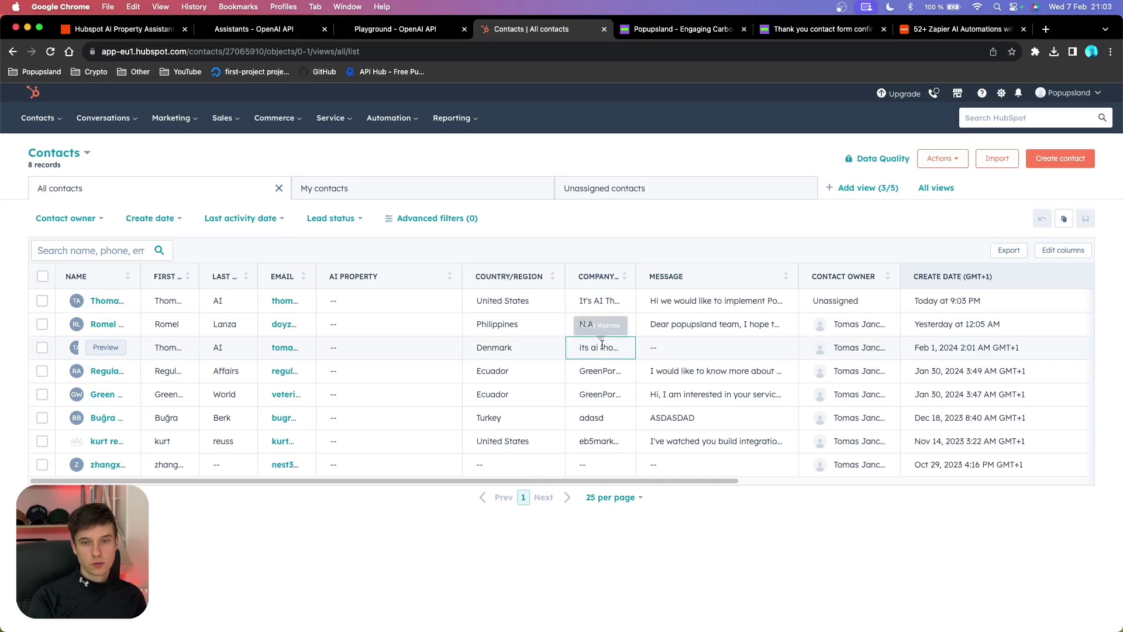
mouse_move(111, 304)
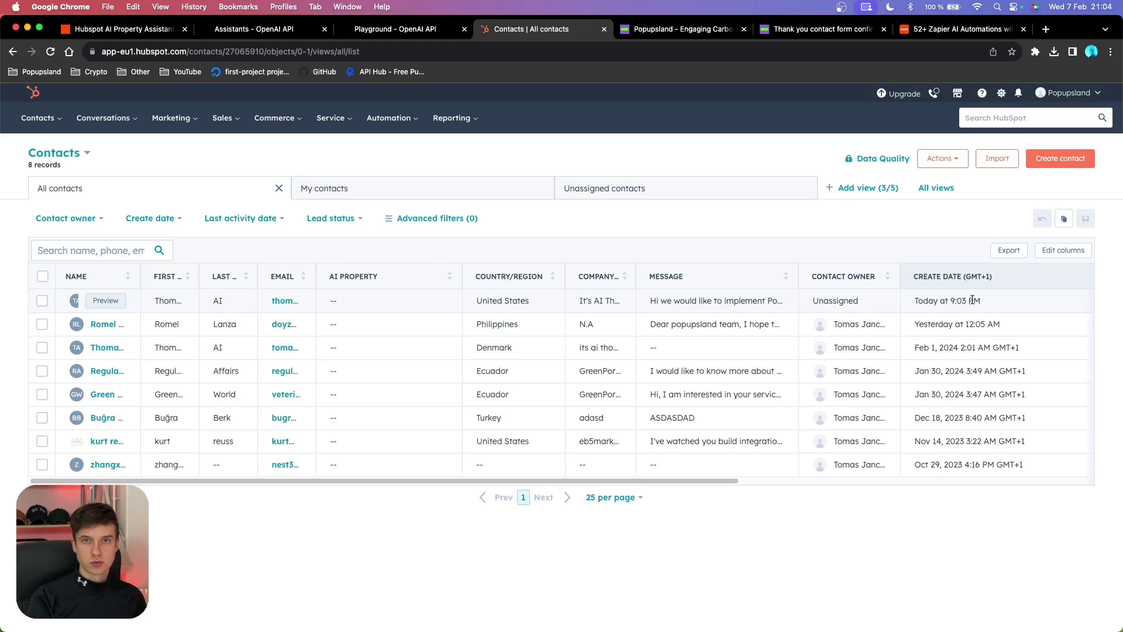
- Find new test records for the Zapier form submission trigger, select Form B, check its message and continue with that record
key(super+1)
click(704, 540)
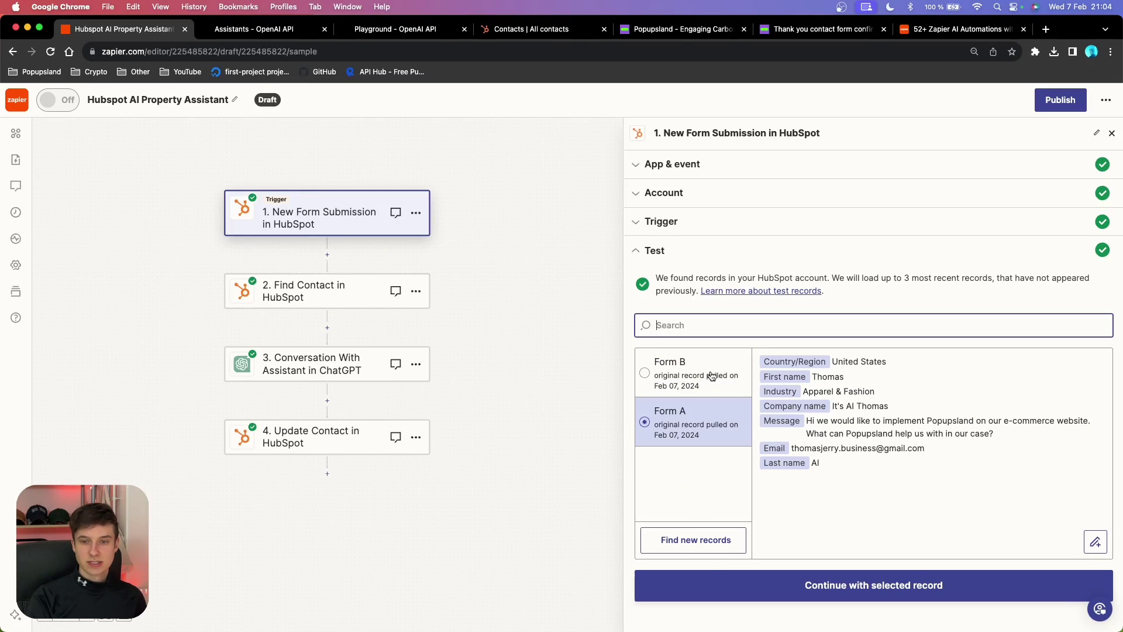
click(688, 375)
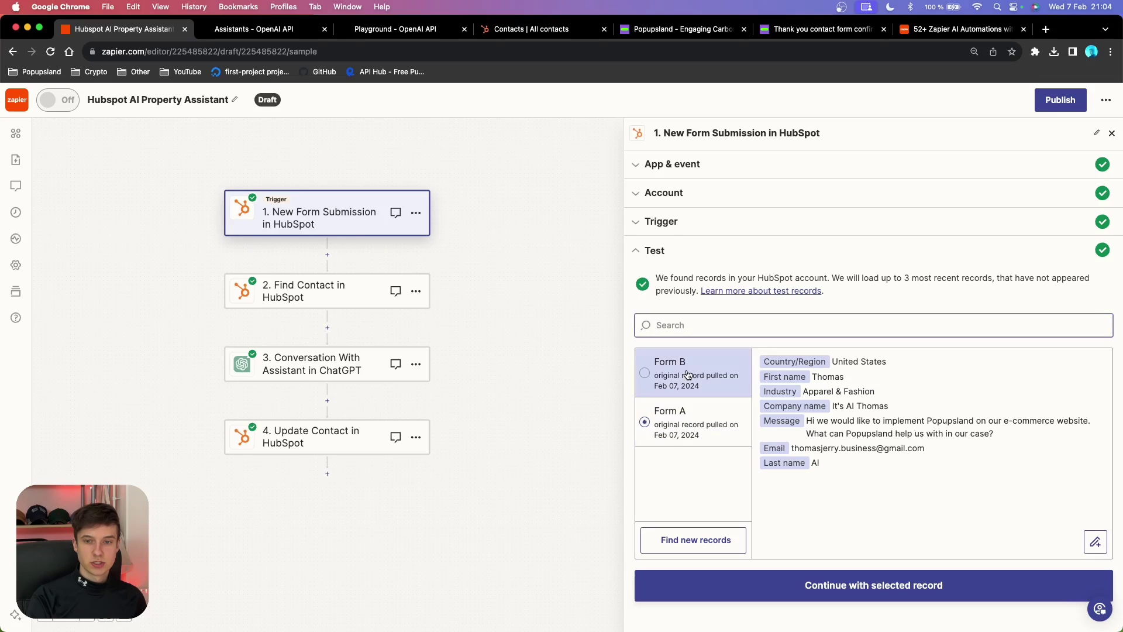
drag(990, 436, 808, 419)
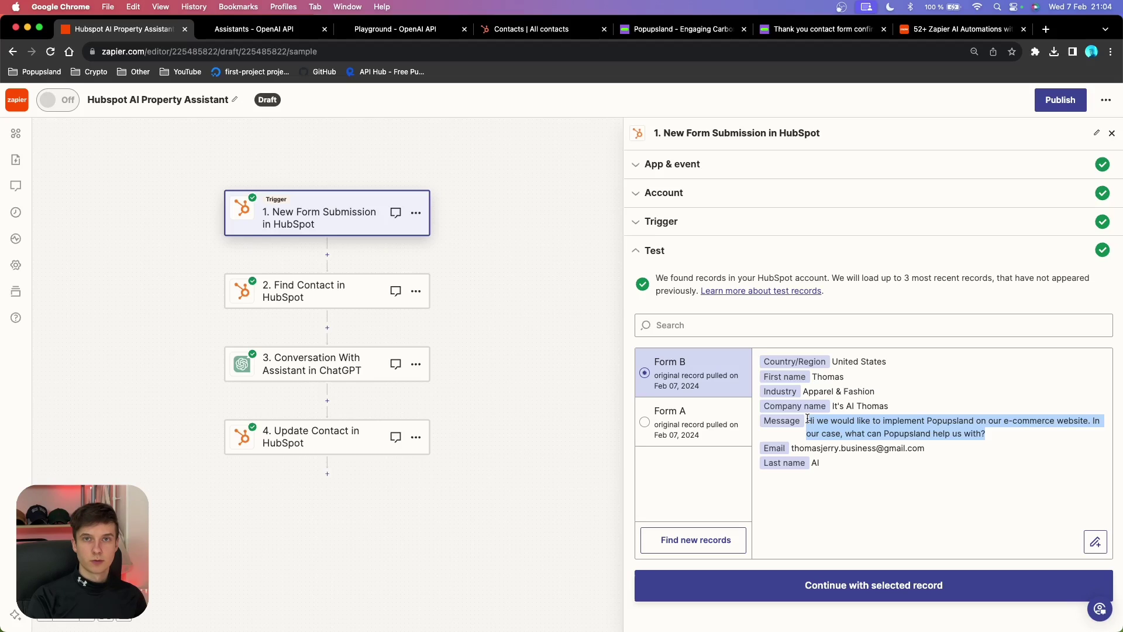
click(877, 582)
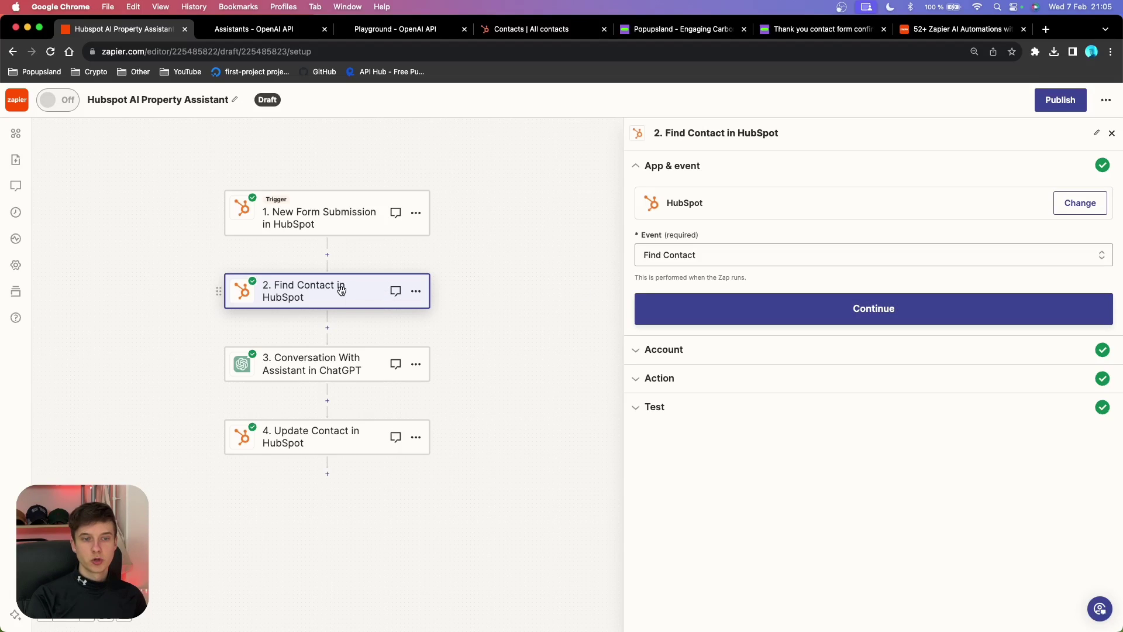
- Set the second Zap step's HubSpot event to Find Contact and continue with the connected HubSpot account
drag(511, 300, 511, 307)
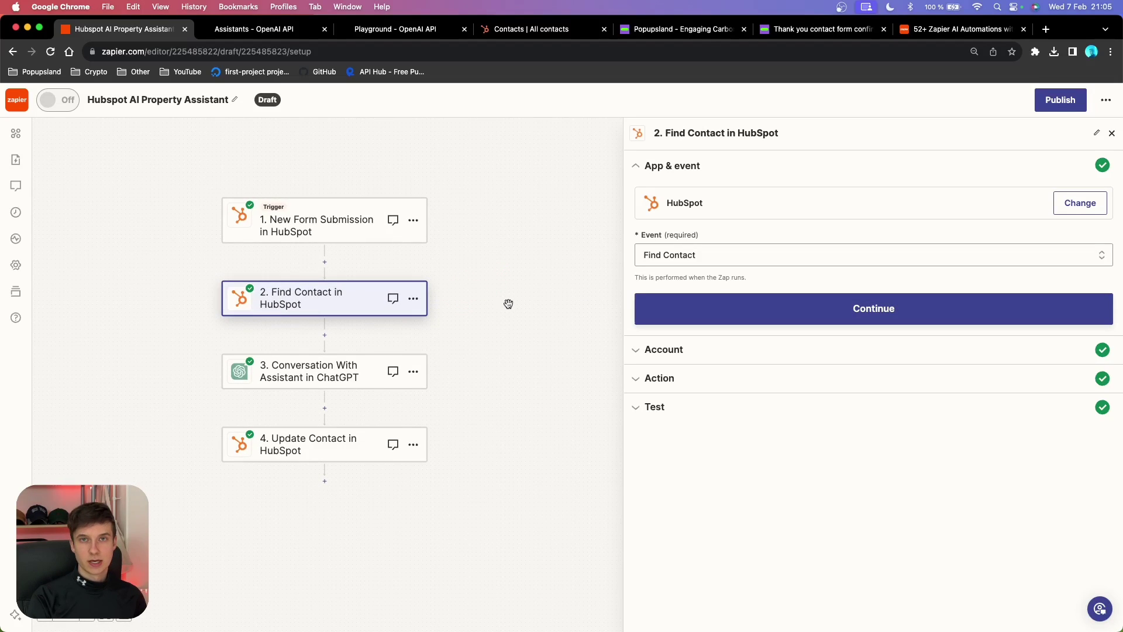
click(871, 255)
text(find)
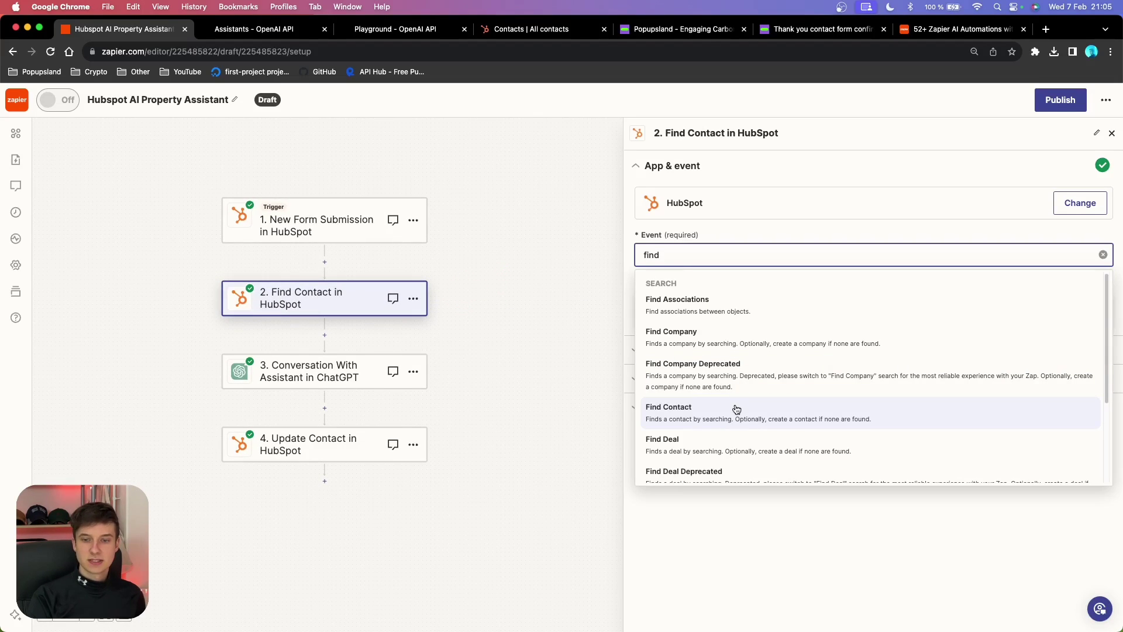
scroll(739, 410, down, 1)
scroll(740, 411, down, 1)
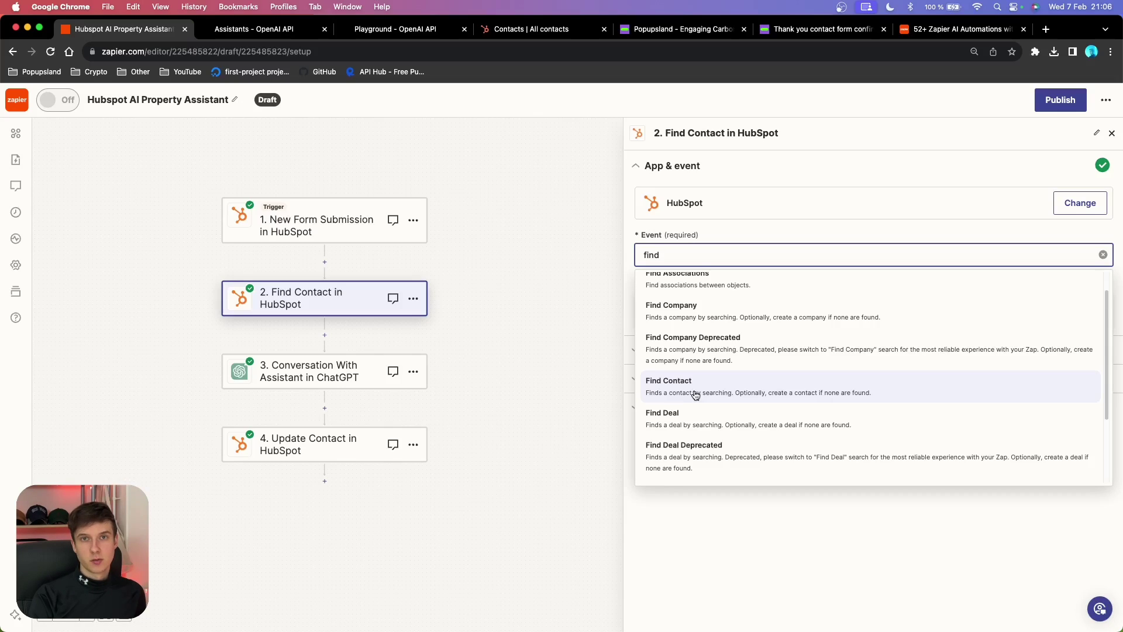
click(696, 395)
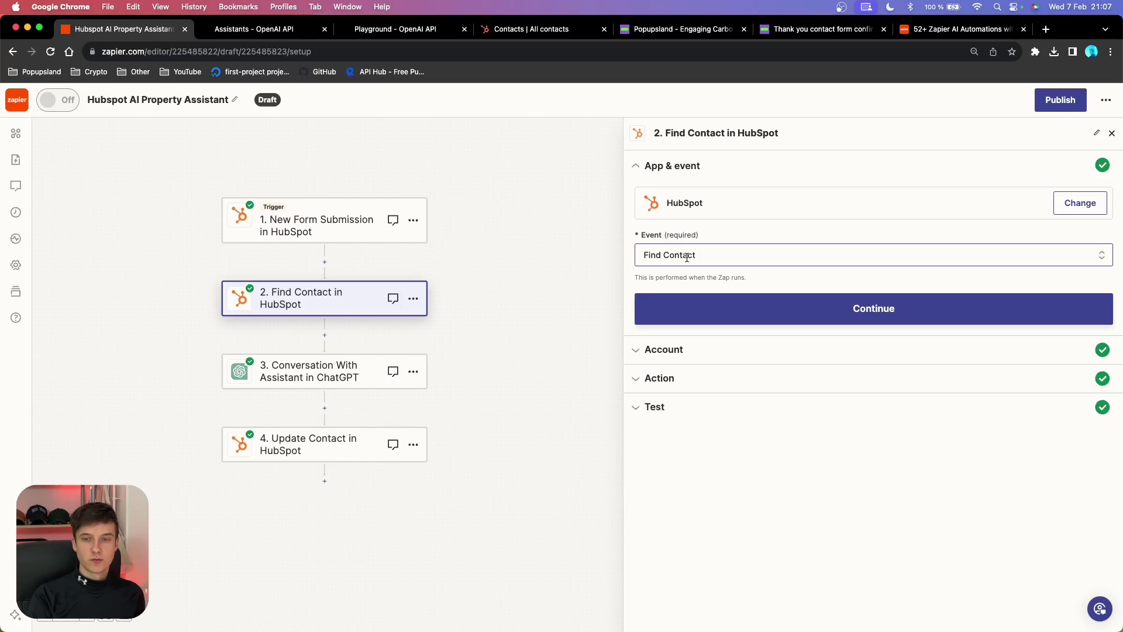
click(880, 309)
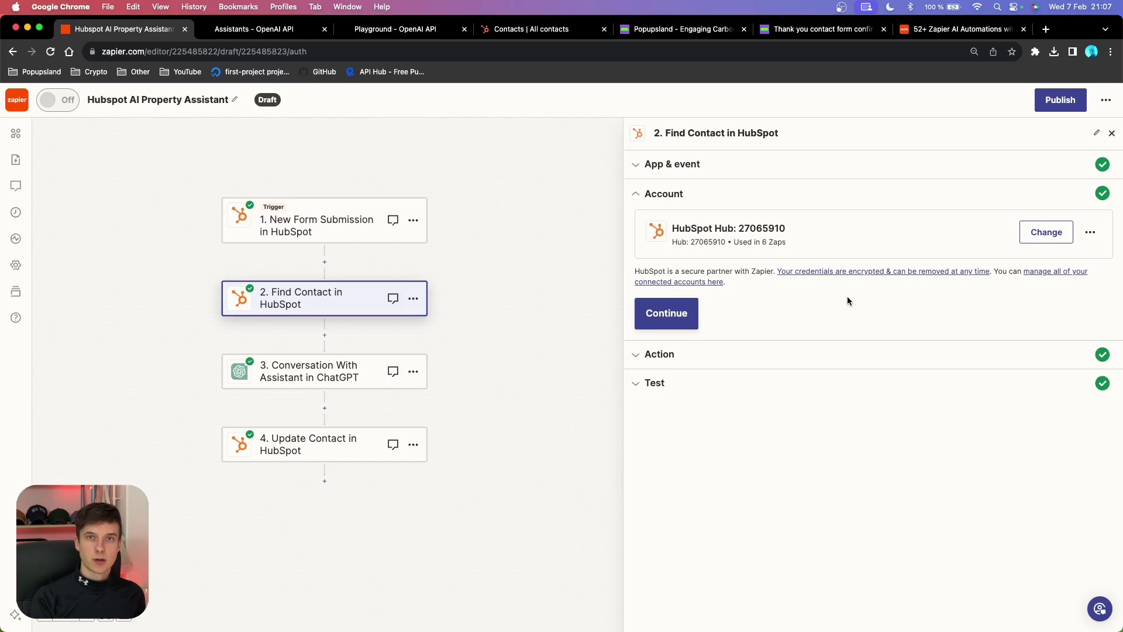
click(667, 320)
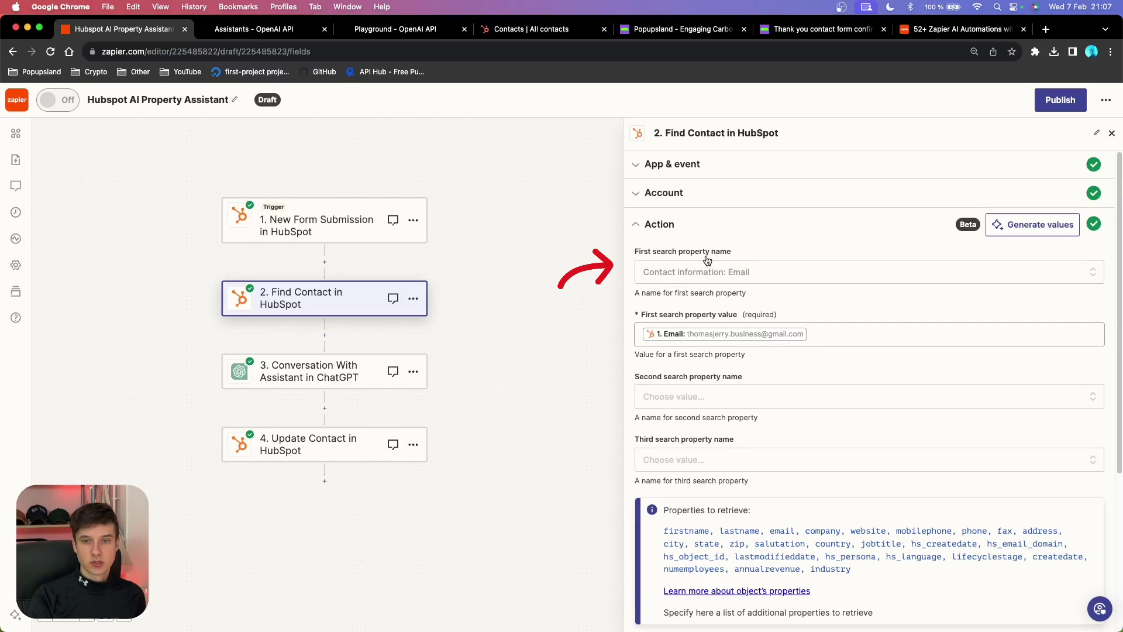
- Set the Find Contact step's first search property name to Contact information: Email
click(763, 272)
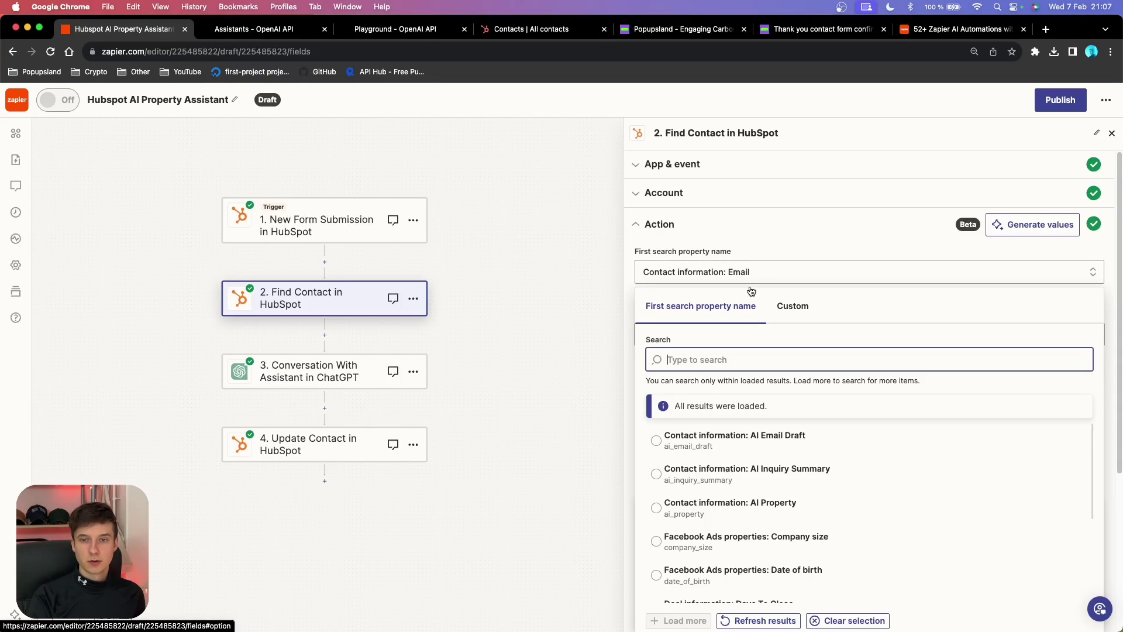
text(contact information: email)
scroll(771, 461, down, 5)
scroll(777, 468, down, 1)
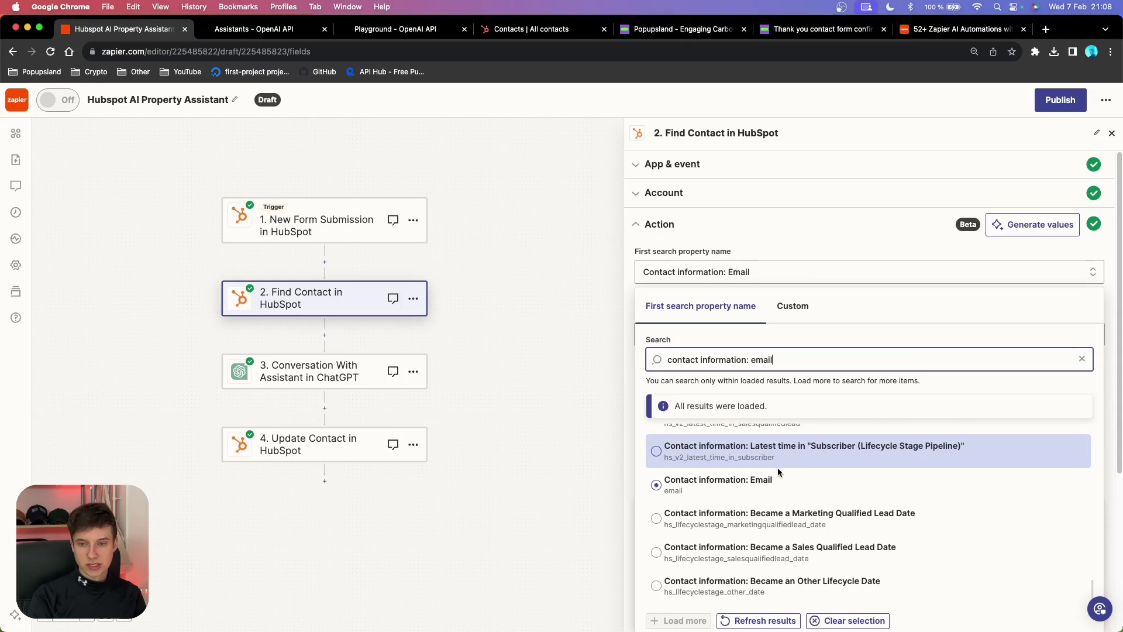
click(746, 495)
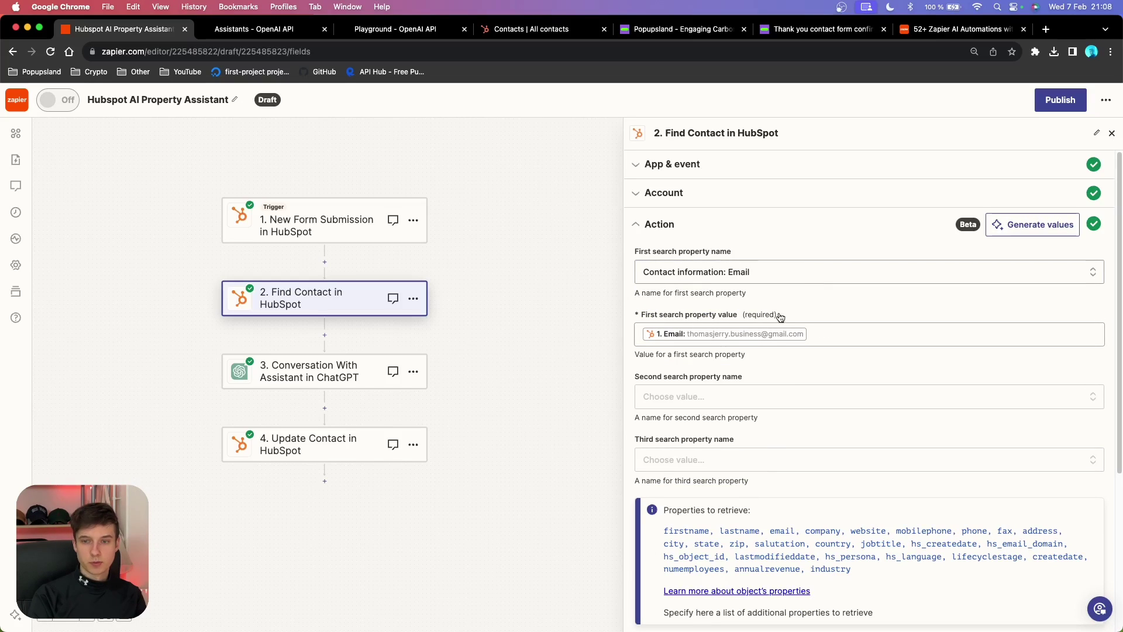
- Use the form submission trigger's Email field as the first search property value and continue to the step's test
click(823, 331)
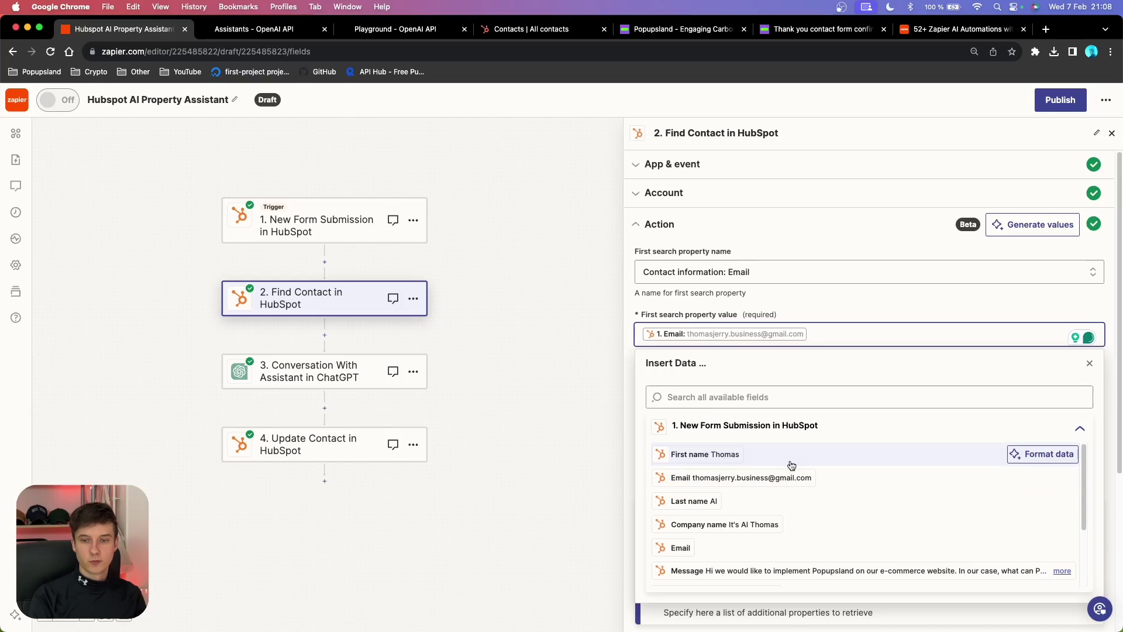
click(743, 477)
scroll(760, 527, down, 10)
click(762, 587)
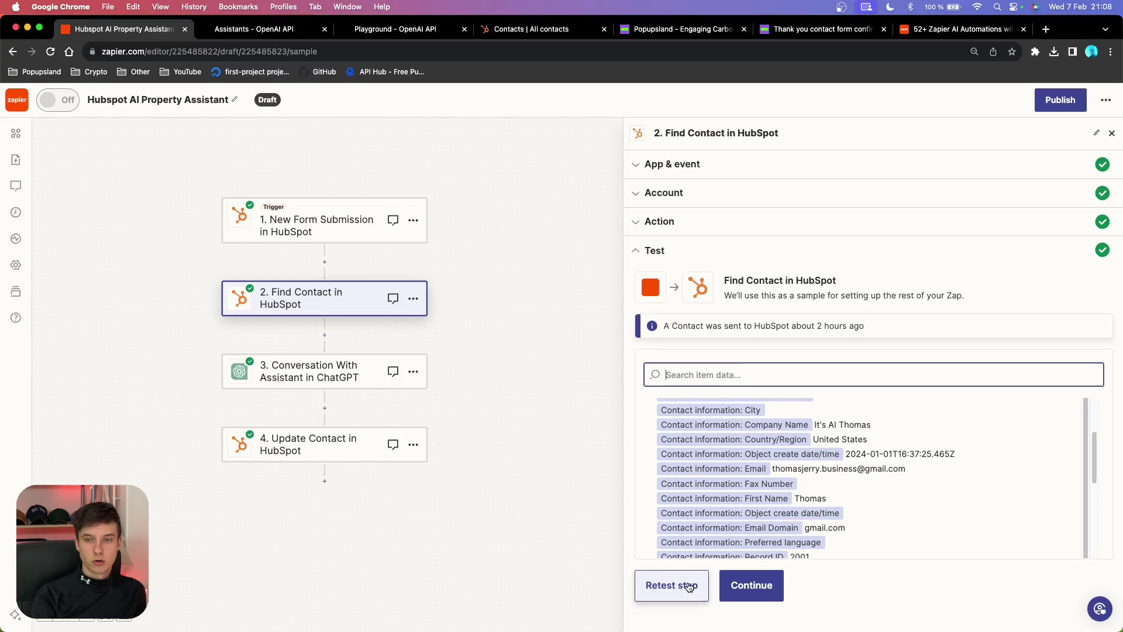
- Retest the Find Contact step, check the ID of the contact it returns and continue to the third step
click(689, 586)
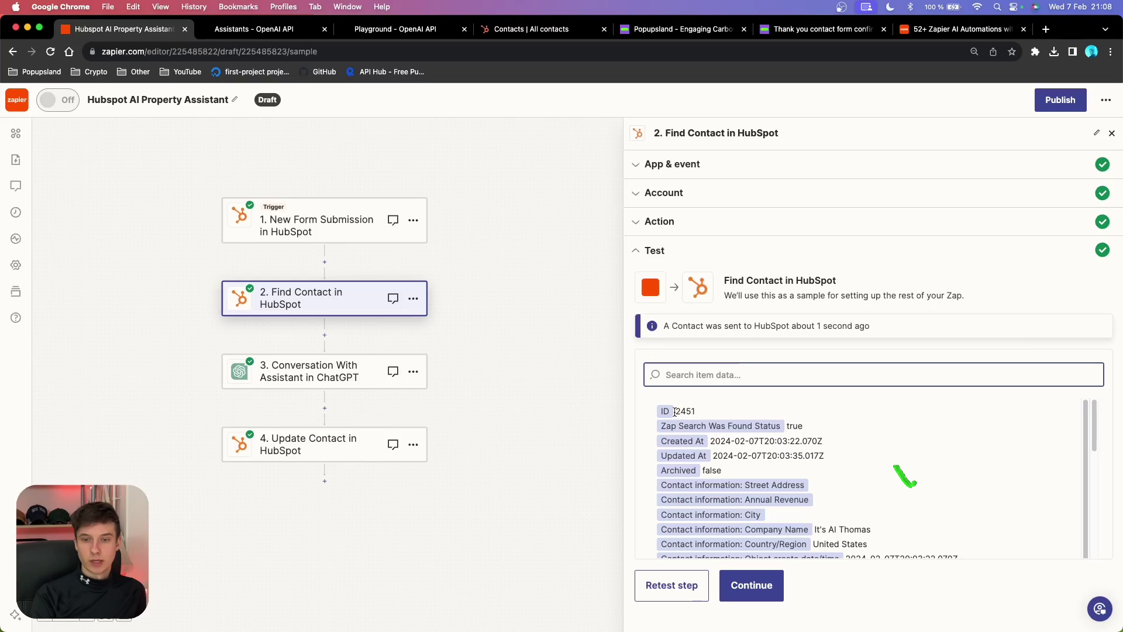
click(699, 413)
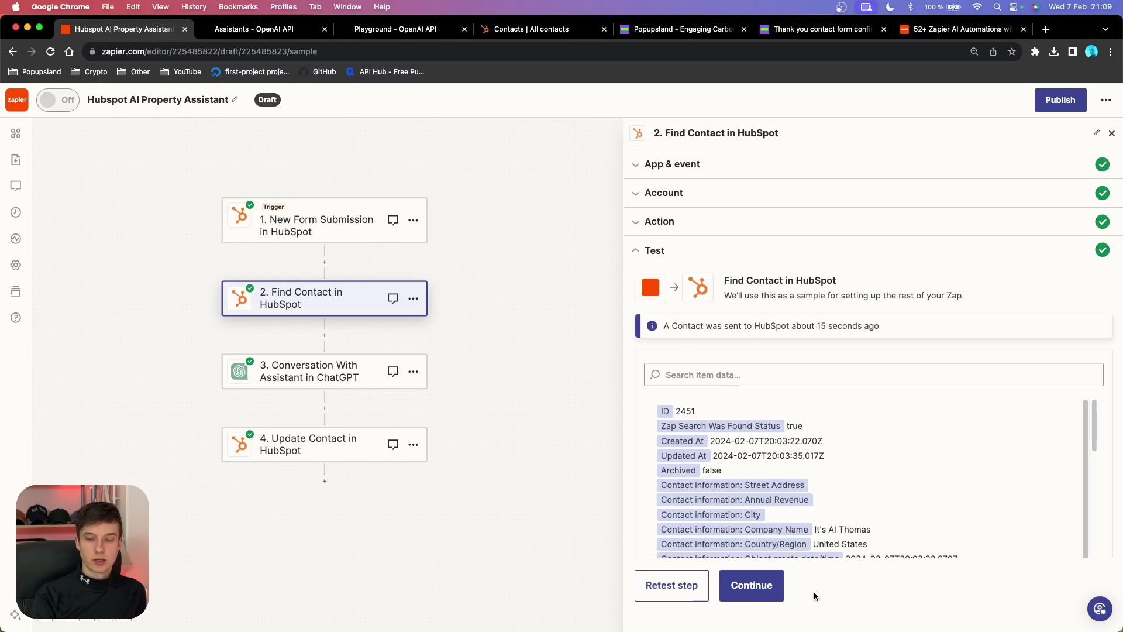
click(751, 585)
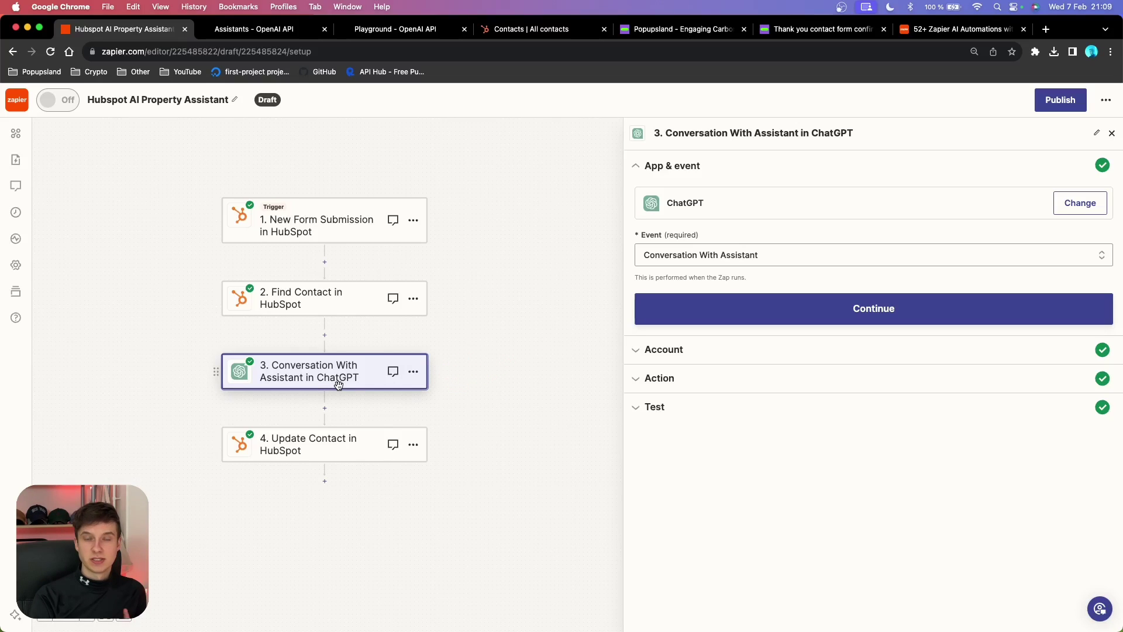
- Set the ChatGPT step's event to Conversation With Assistant and continue with the connected ChatGPT account
click(641, 255)
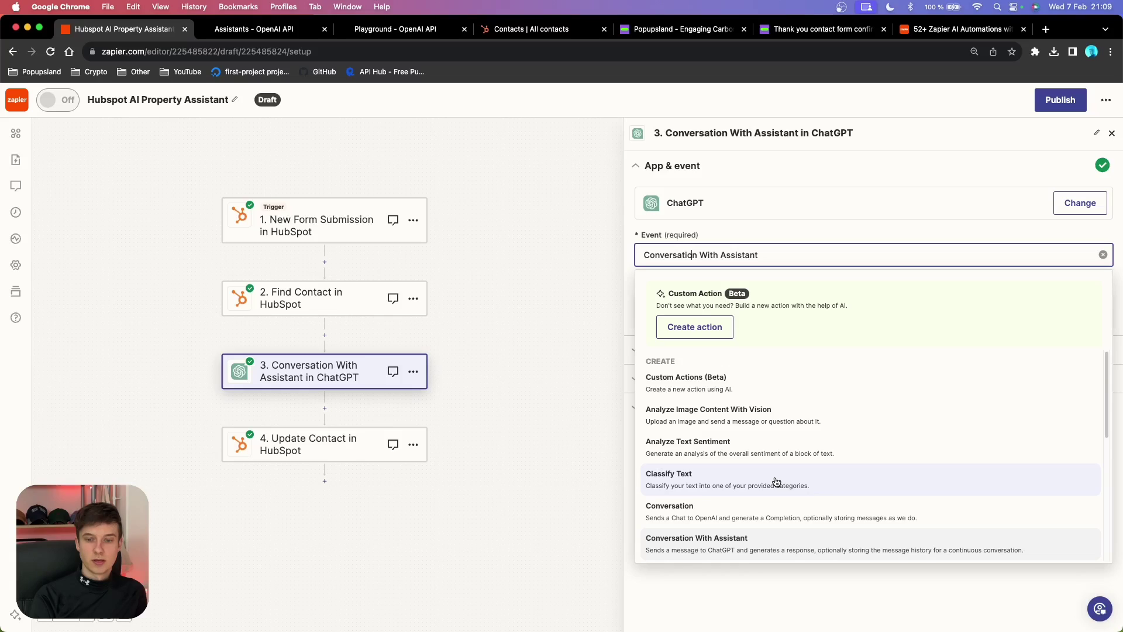
scroll(771, 477, down, 3)
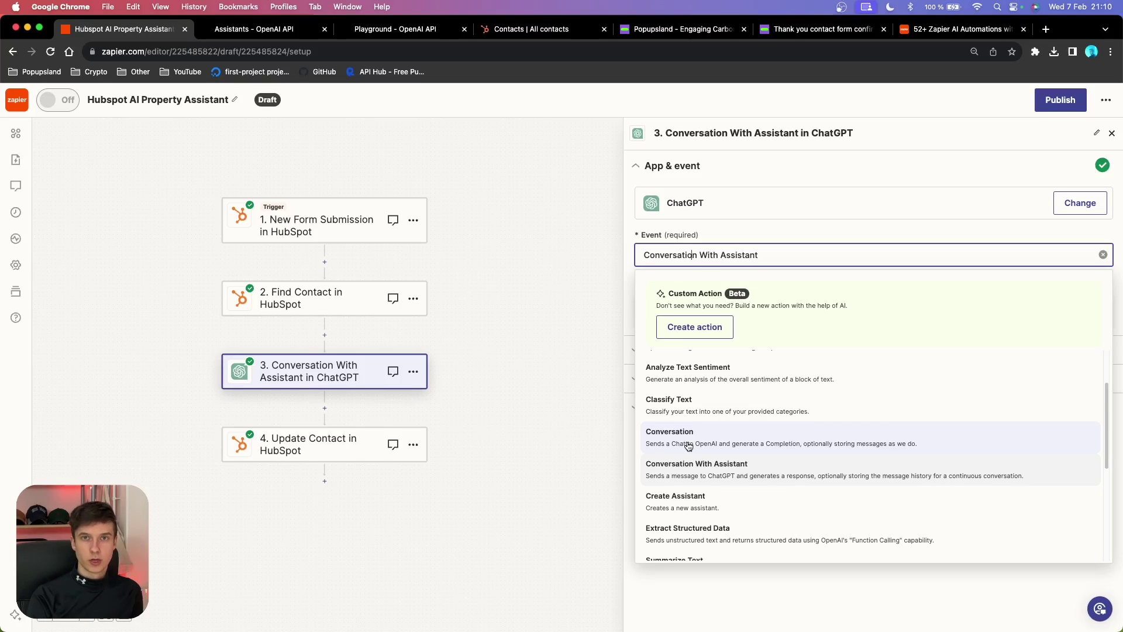
click(692, 471)
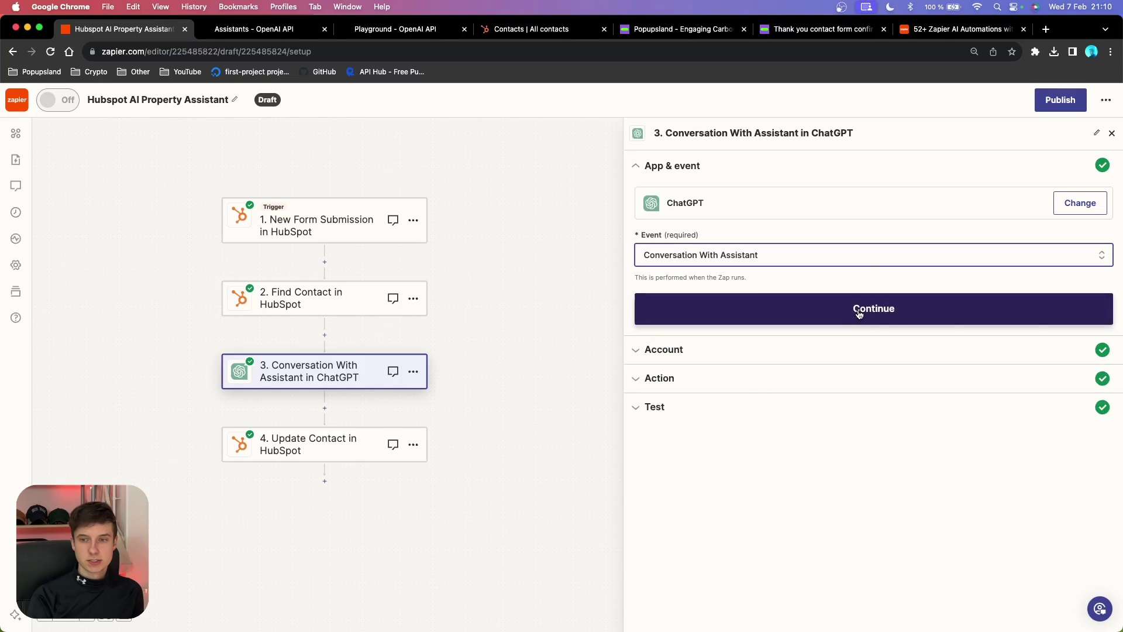
click(790, 315)
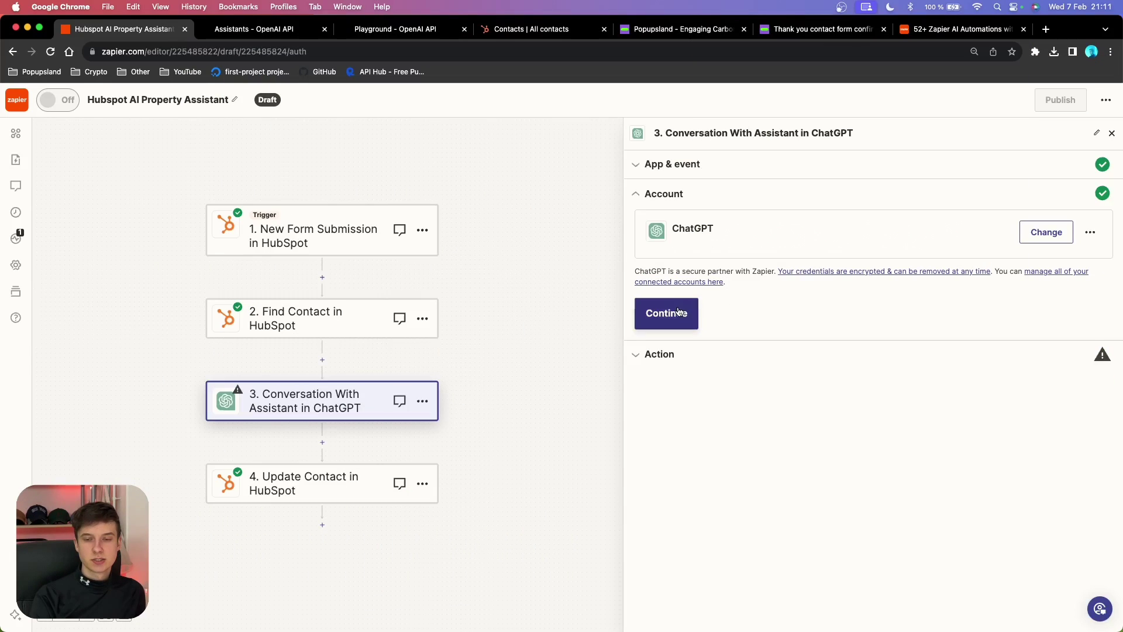
click(678, 312)
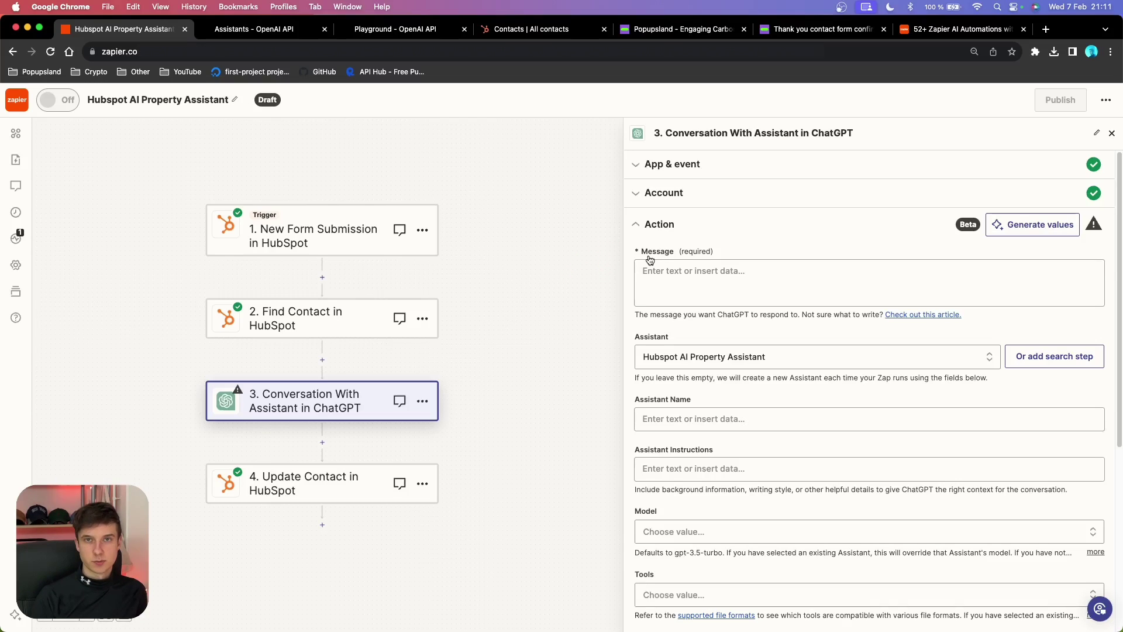
- Copy the Conversation with Assistant prompt from Notion into Zapier's Message field, inserting the trigger's Message, First name, Company name, Country/Region and Industry
key(super+9)
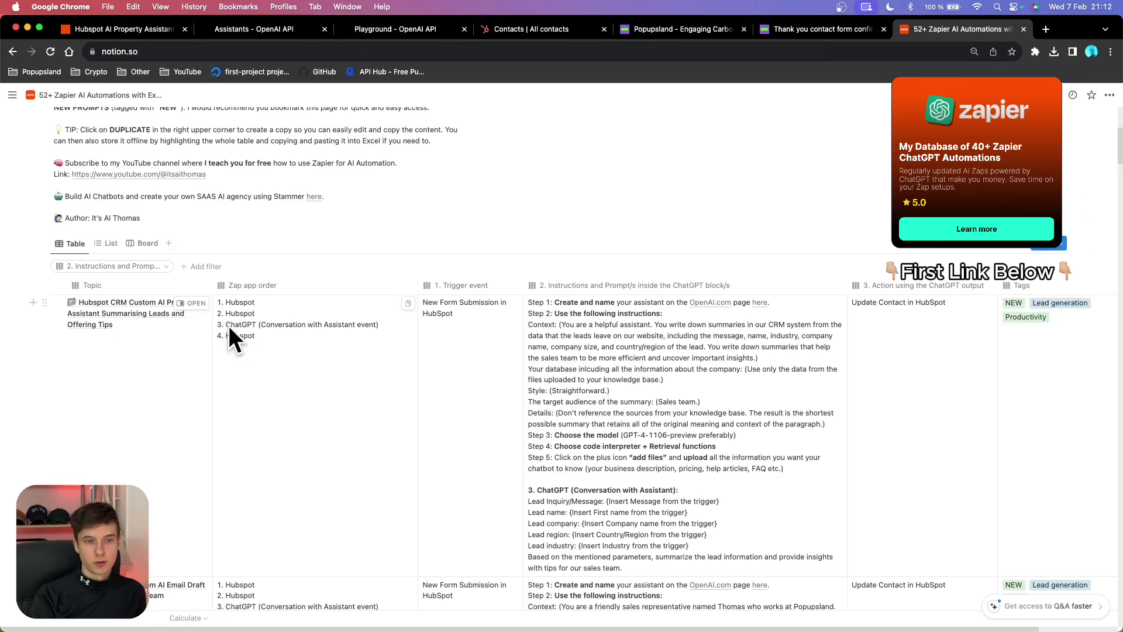
click(659, 529)
drag(637, 565, 518, 507)
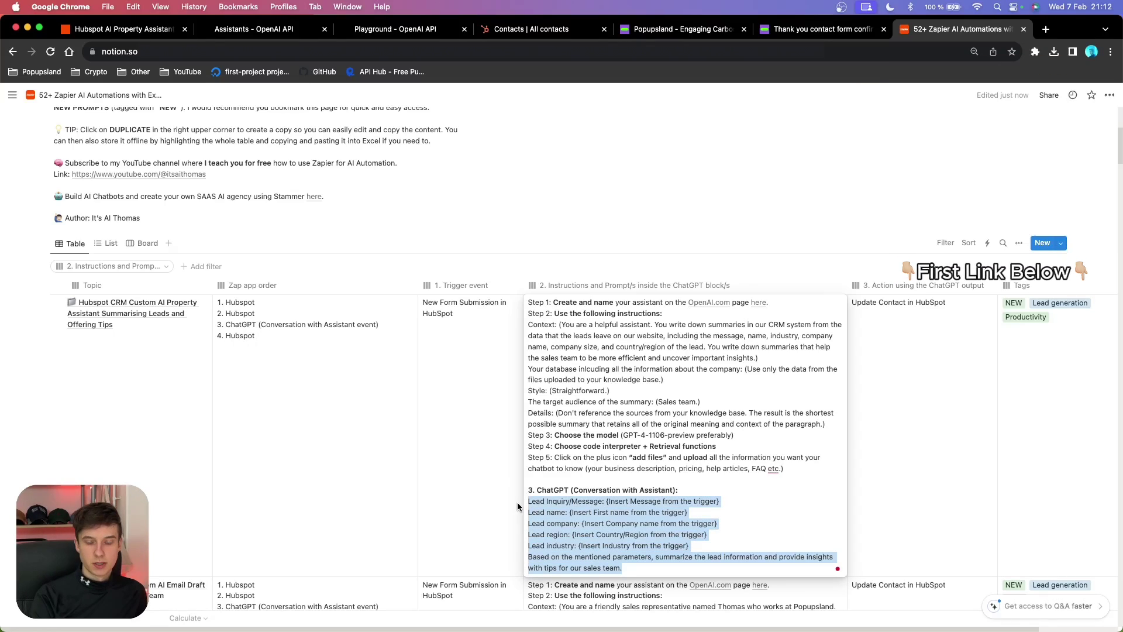
key(super+1)
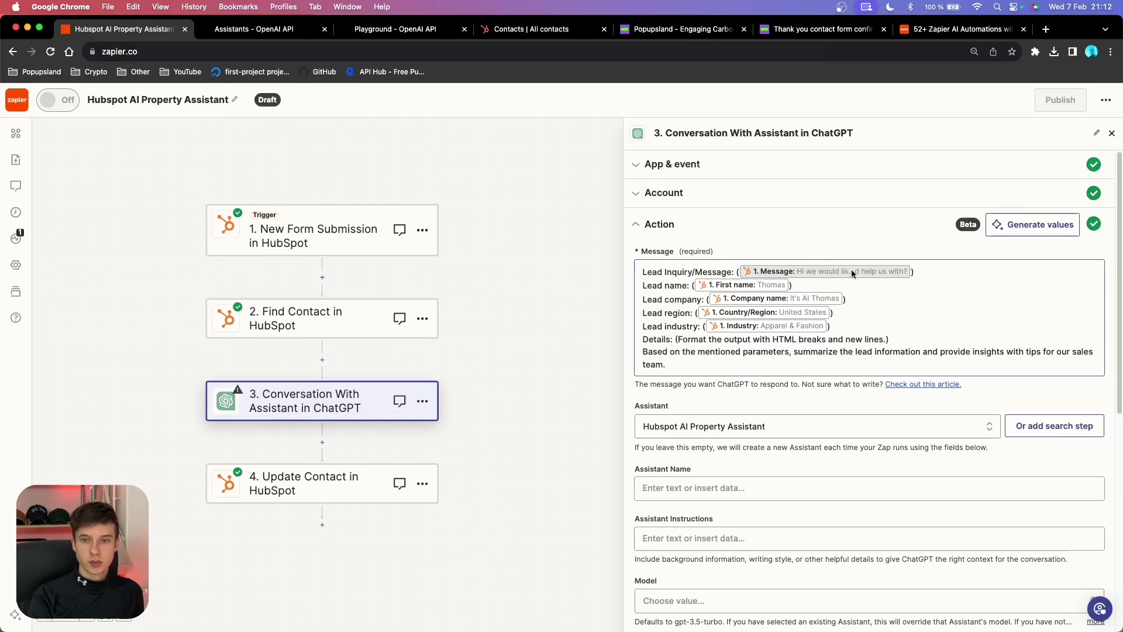
- Review the prompt in the Message field, including its HTML formatting details line and the closing instruction to summarize the lead
click(883, 271)
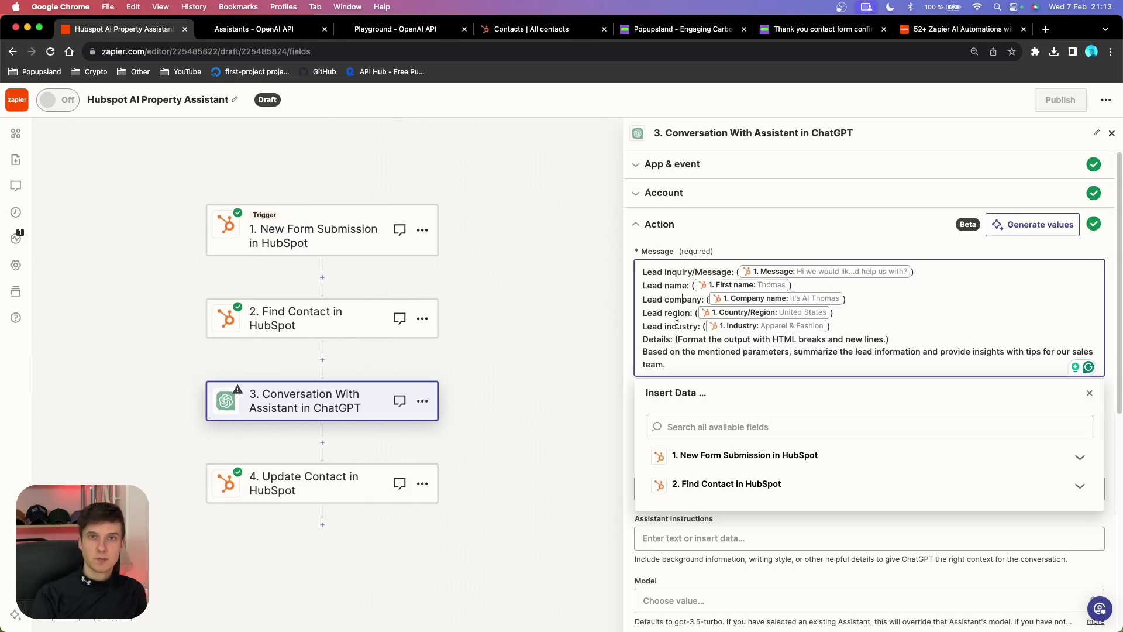
double_click(659, 339)
click(651, 340)
drag(642, 339, 892, 336)
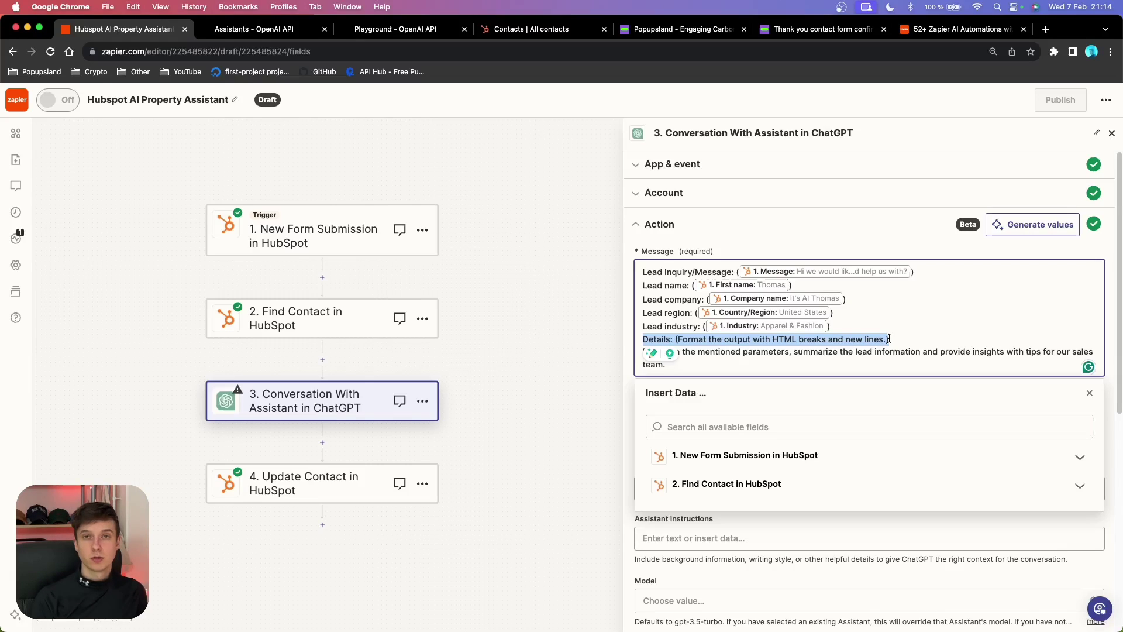
drag(667, 364, 638, 354)
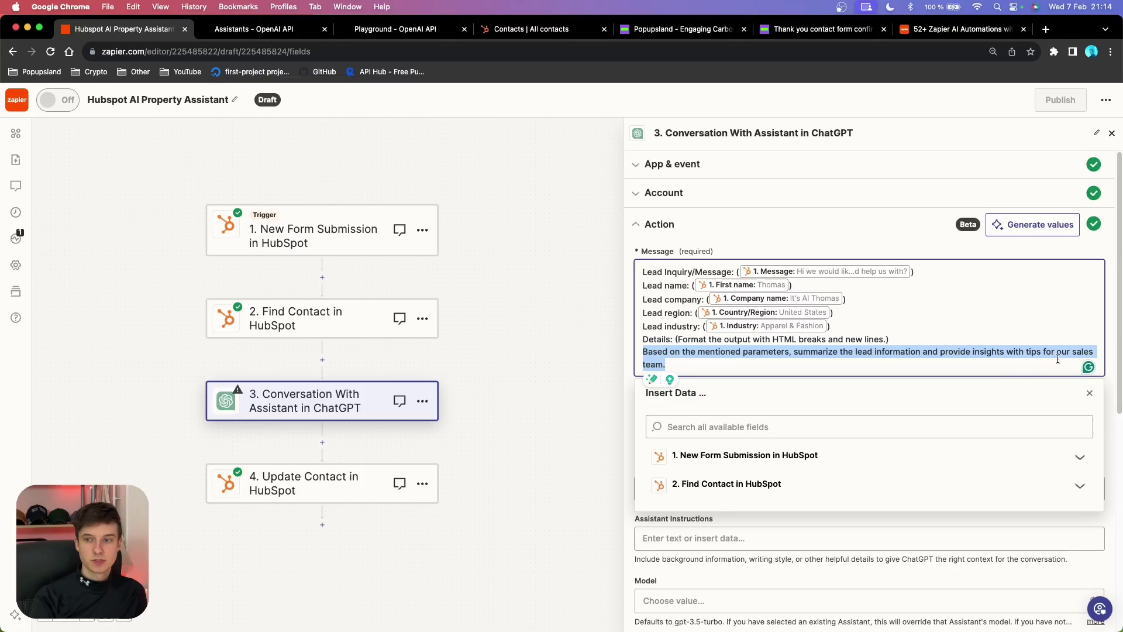
click(694, 365)
- Select Hubspot AI Property Assistant as the assistant for the ChatGPT conversation
scroll(702, 351, down, 3)
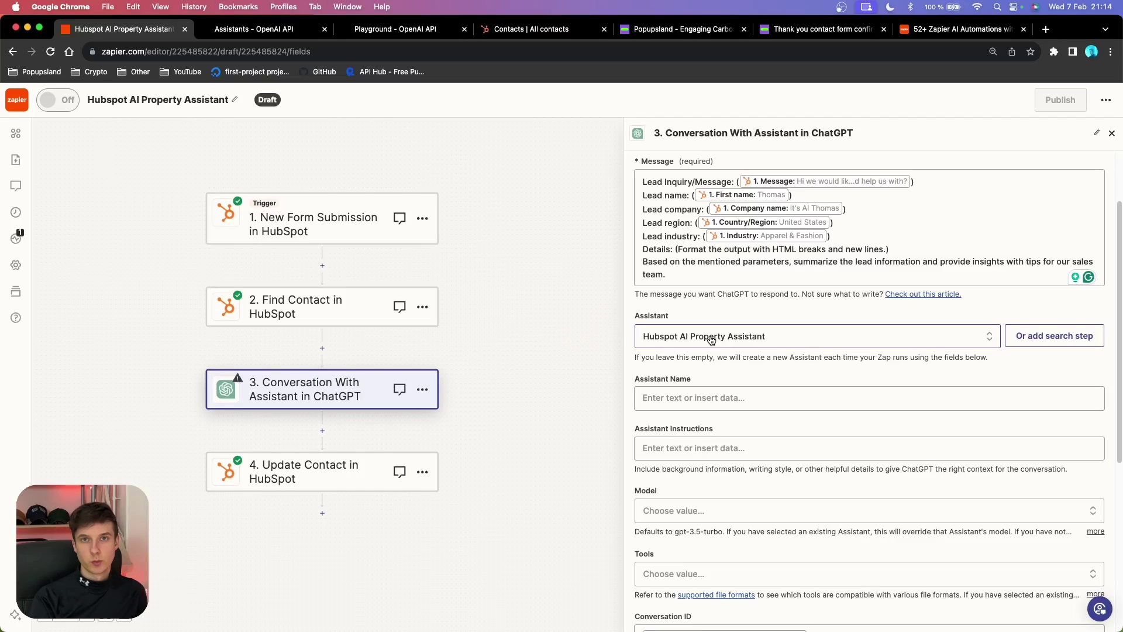
click(723, 342)
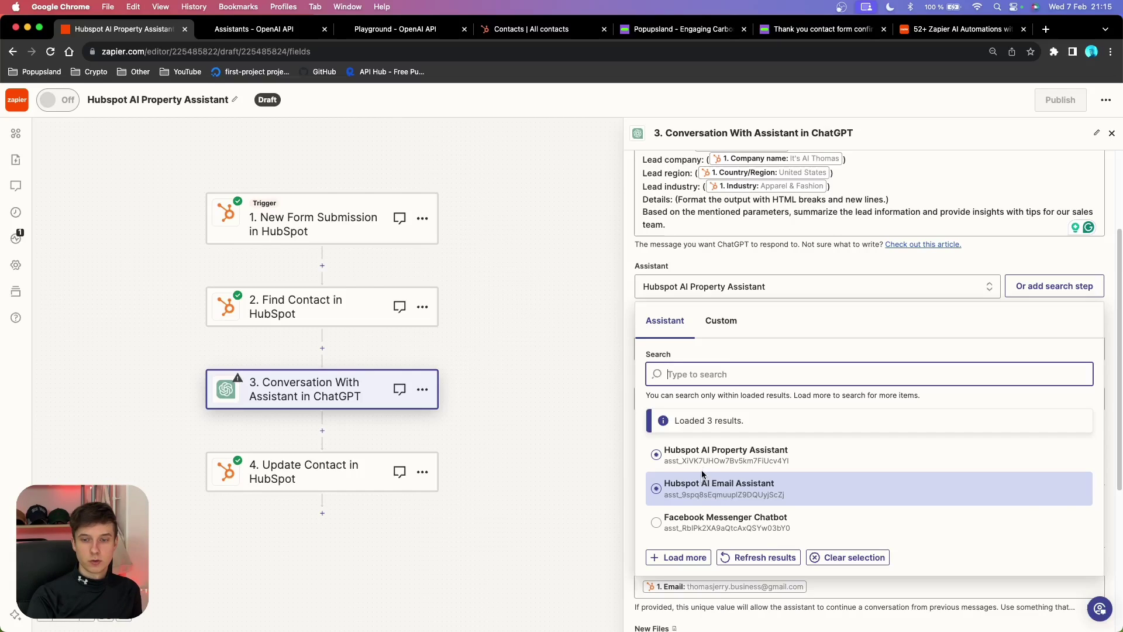
click(737, 462)
- Set the Conversation ID to the form submission trigger's Email field and continue to the ChatGPT step's test
scroll(741, 293, down, 1)
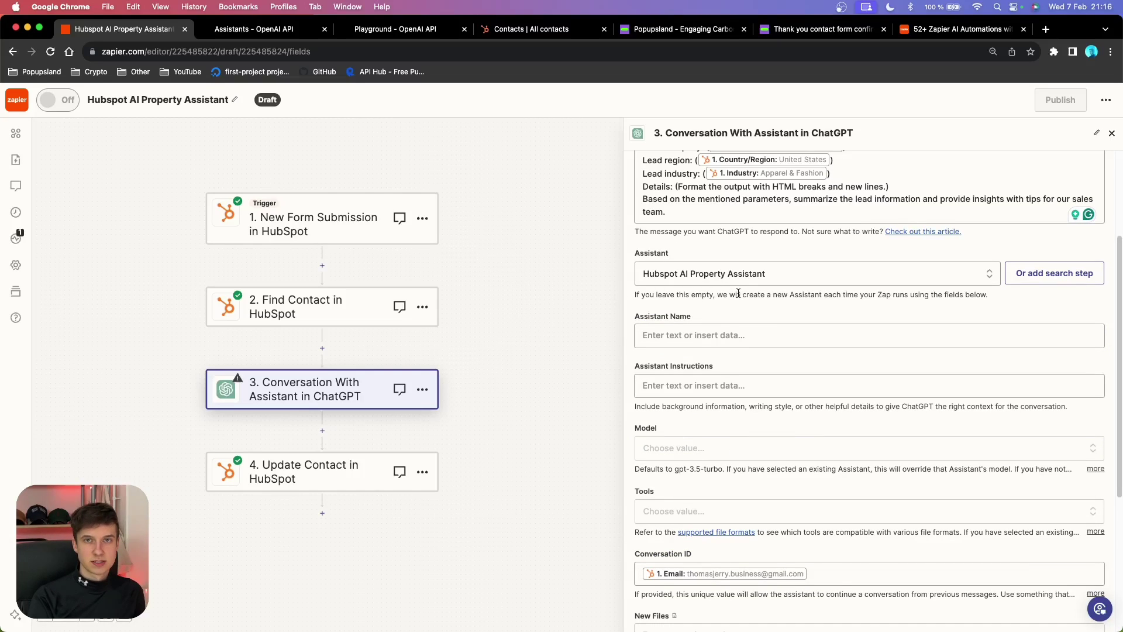
scroll(738, 293, down, 5)
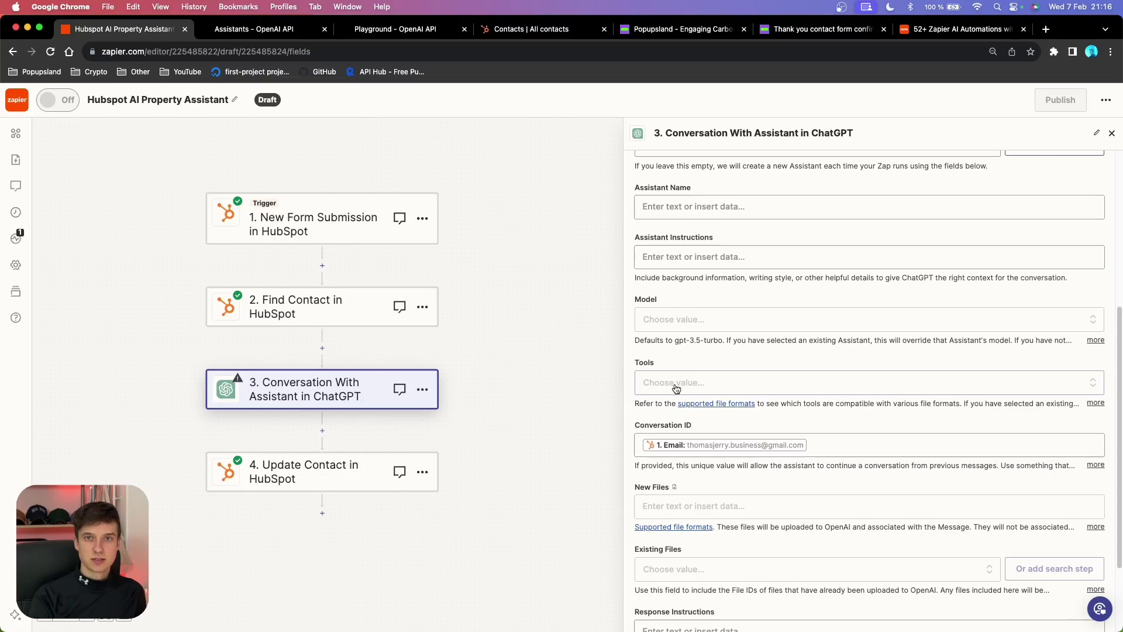
scroll(676, 389, down, 4)
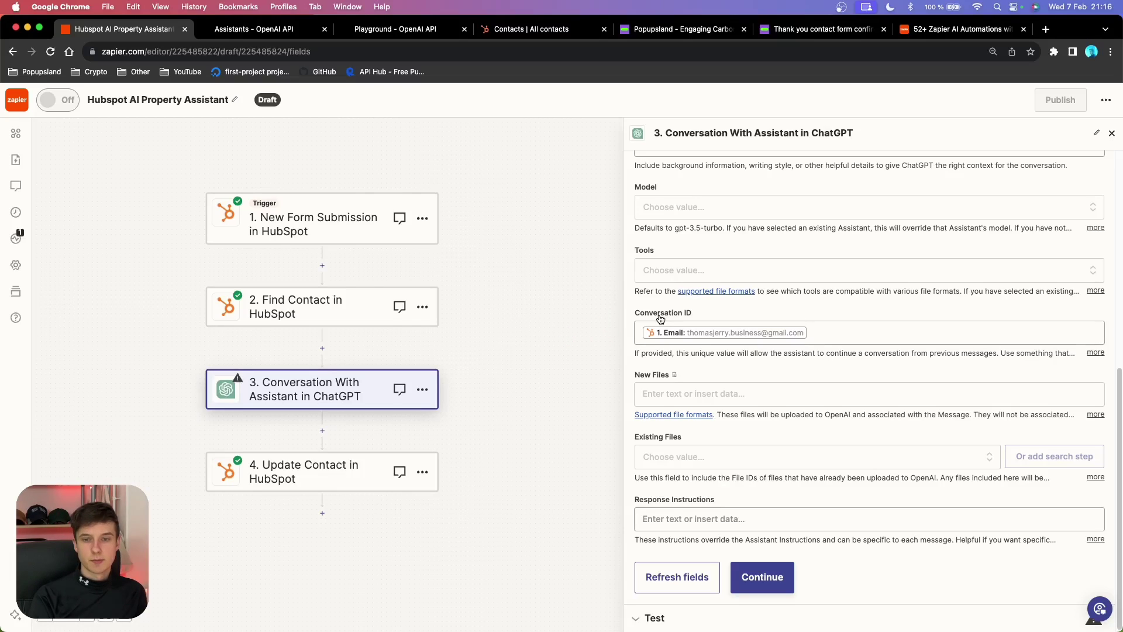
click(817, 335)
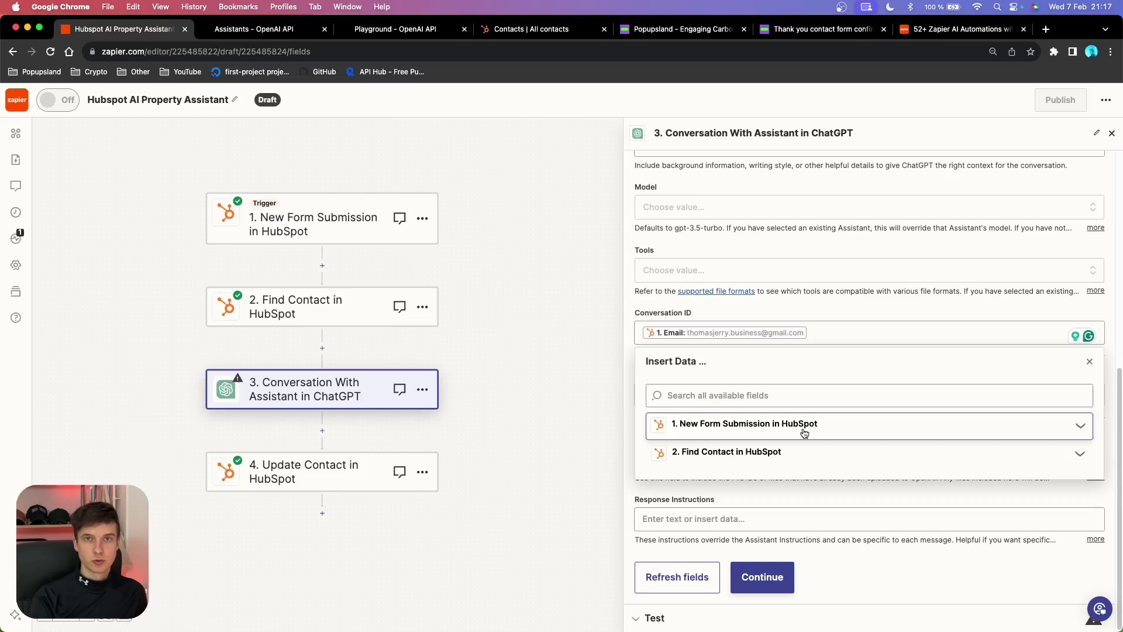
key(Down)
click(813, 427)
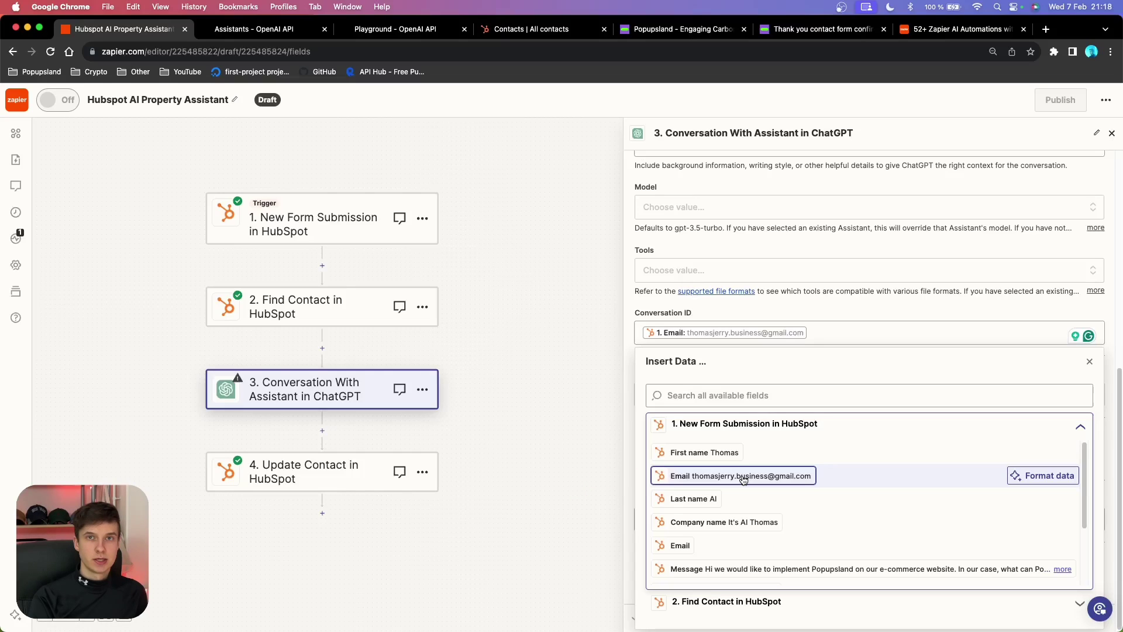
click(744, 480)
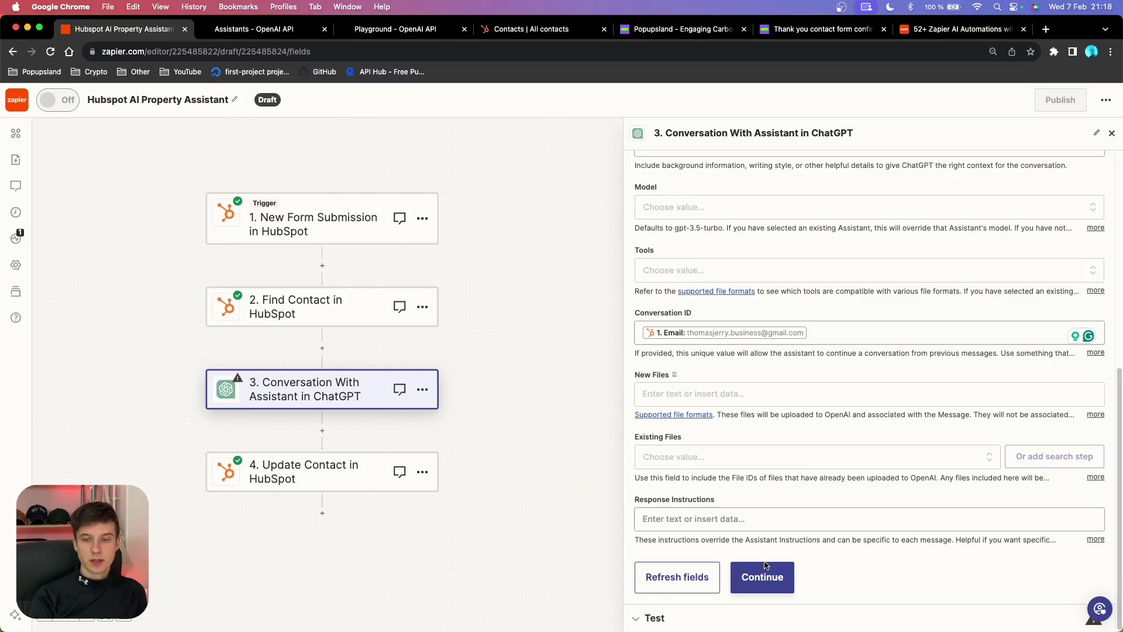
click(771, 579)
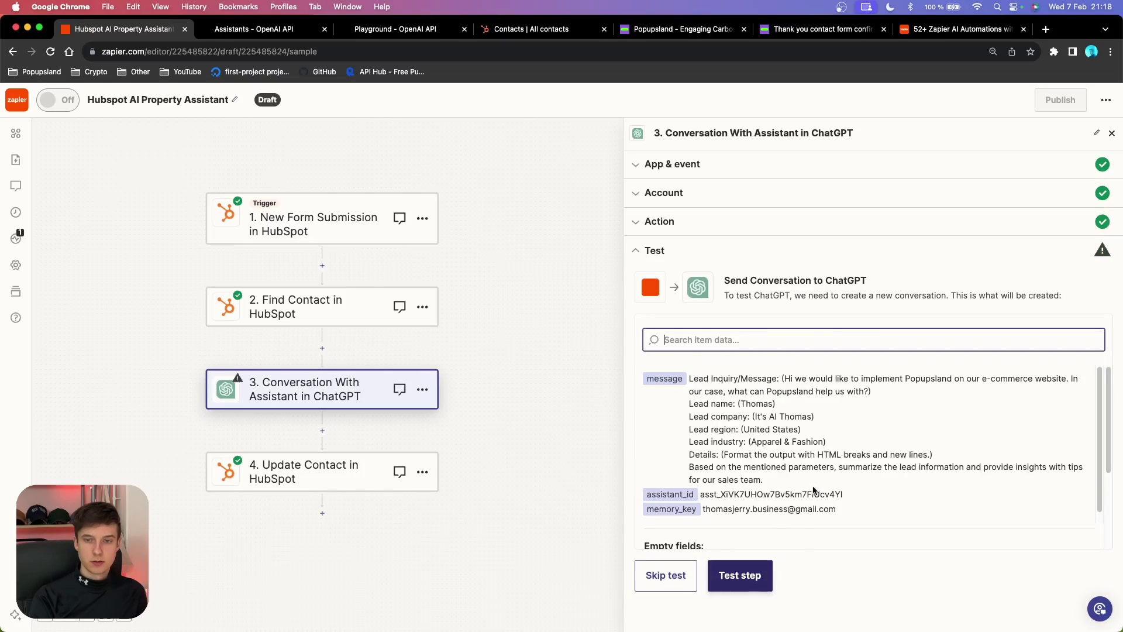
- Test the ChatGPT conversation step and examine the lead summary and sales team tips in its Full Response
click(672, 585)
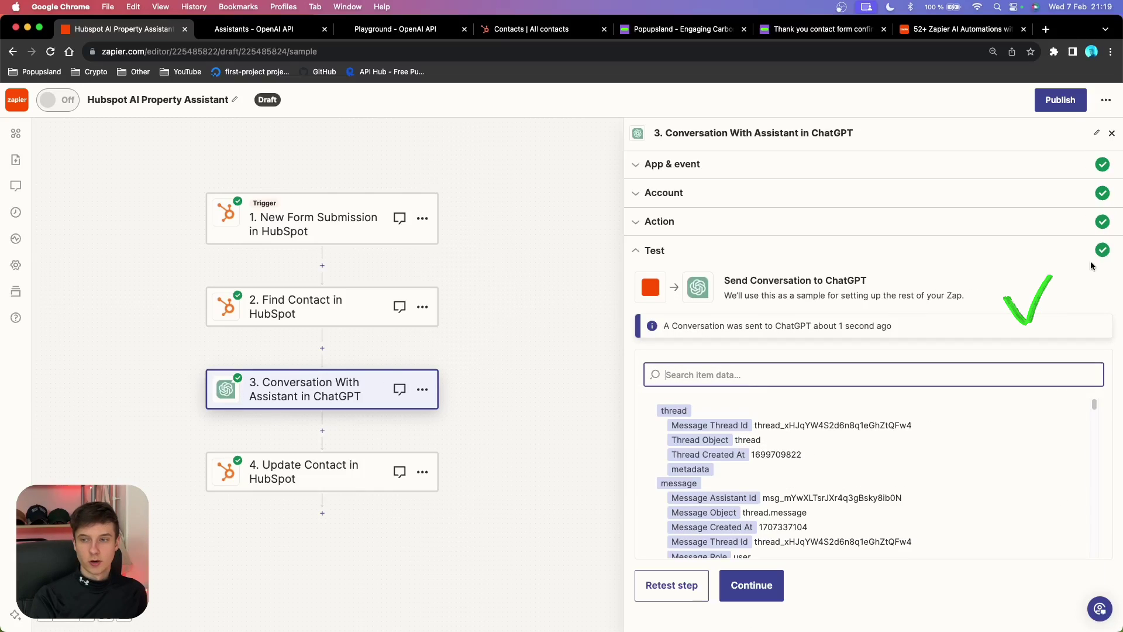
scroll(812, 462, down, 10)
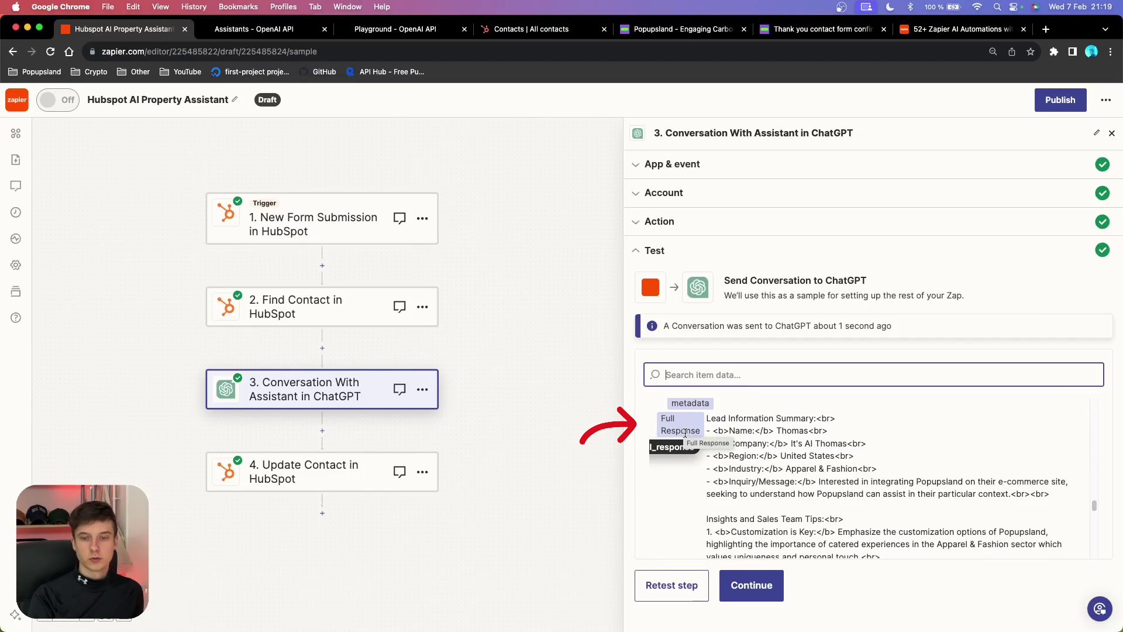
click(697, 370)
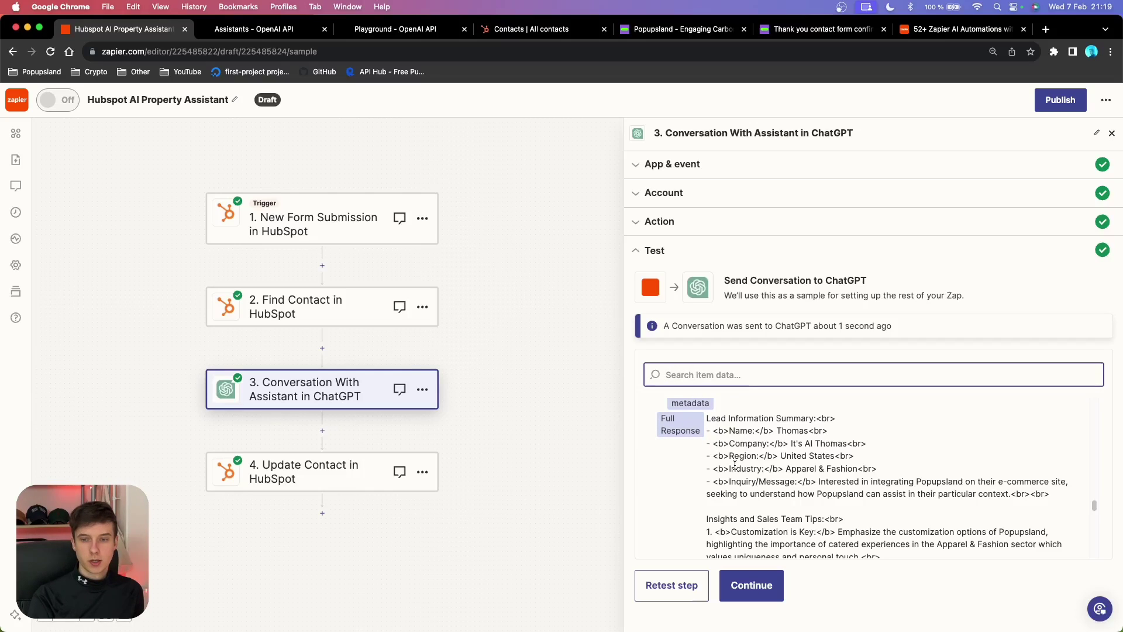
drag(706, 418, 1015, 515)
click(1015, 514)
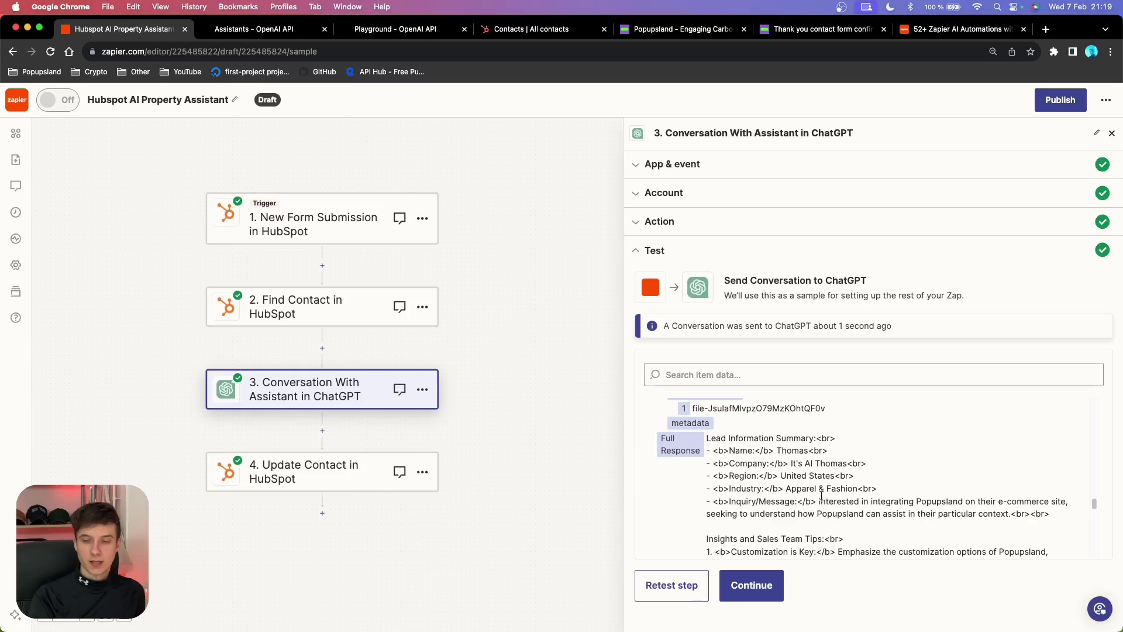
drag(820, 502, 1010, 517)
scroll(709, 448, down, 3)
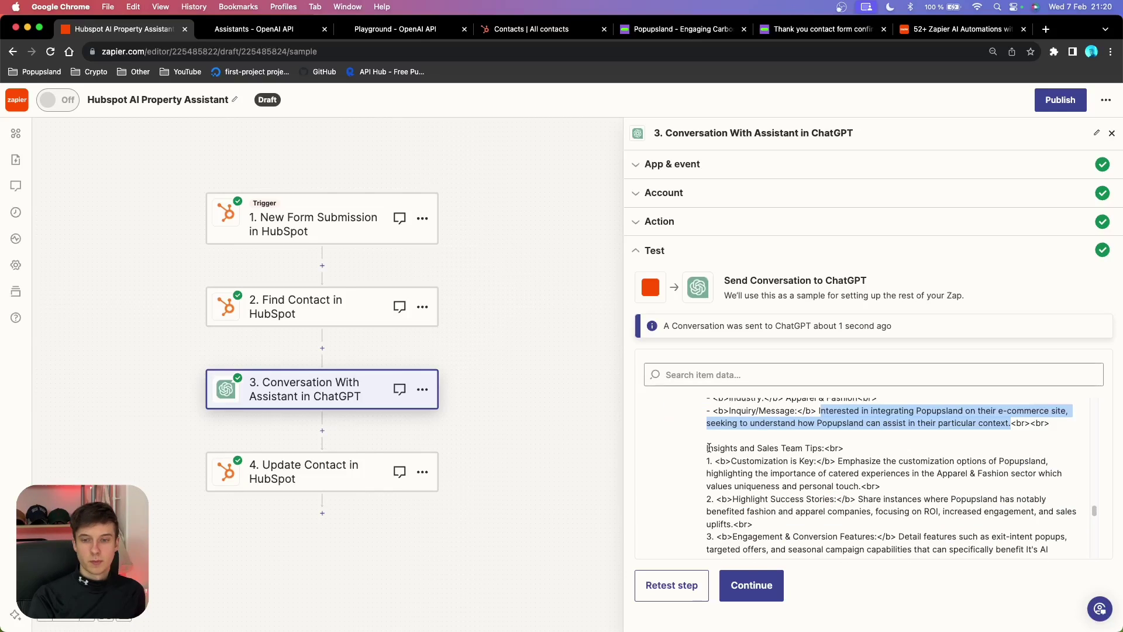
drag(709, 448, 771, 447)
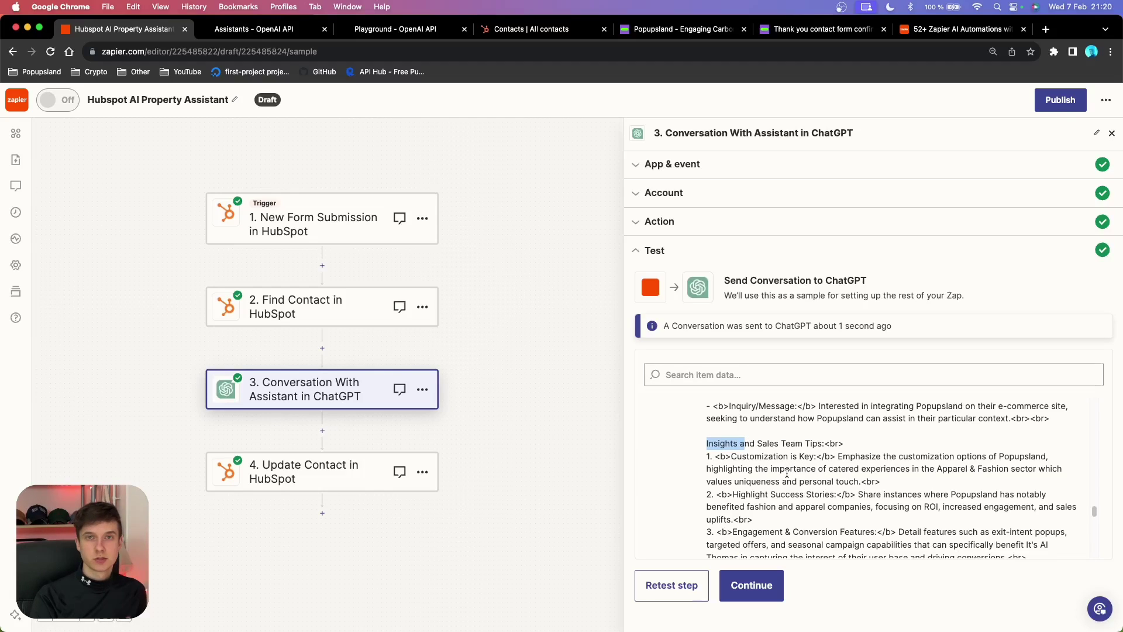
scroll(787, 471, down, 1)
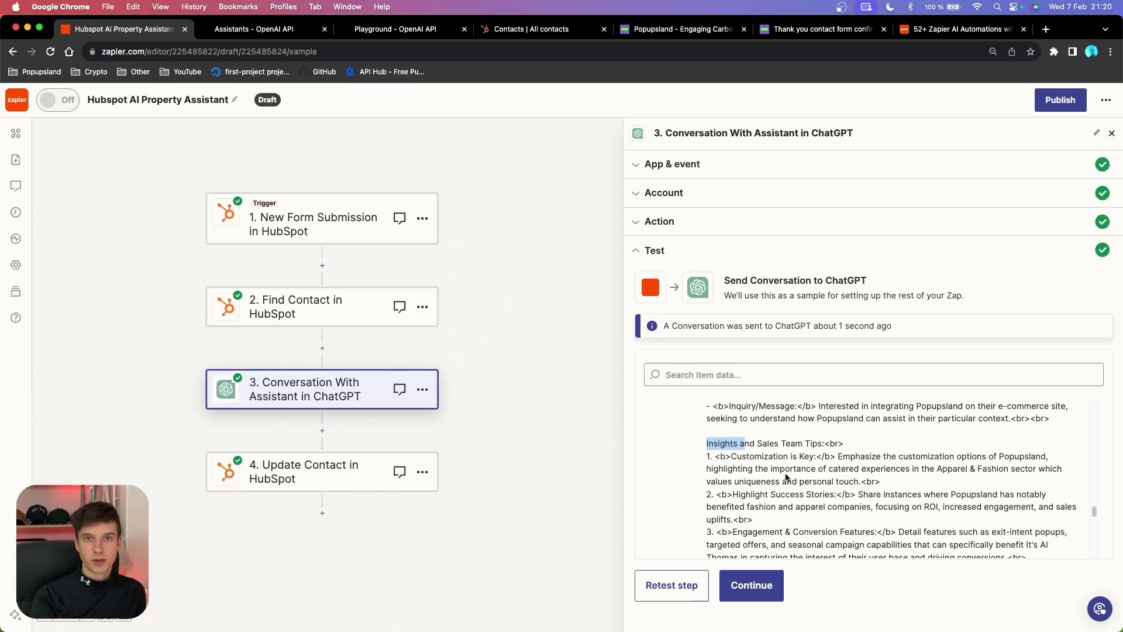
- Read the remaining sales team tips and the closing approach advice in the ChatGPT step's Full Response
scroll(786, 477, down, 3)
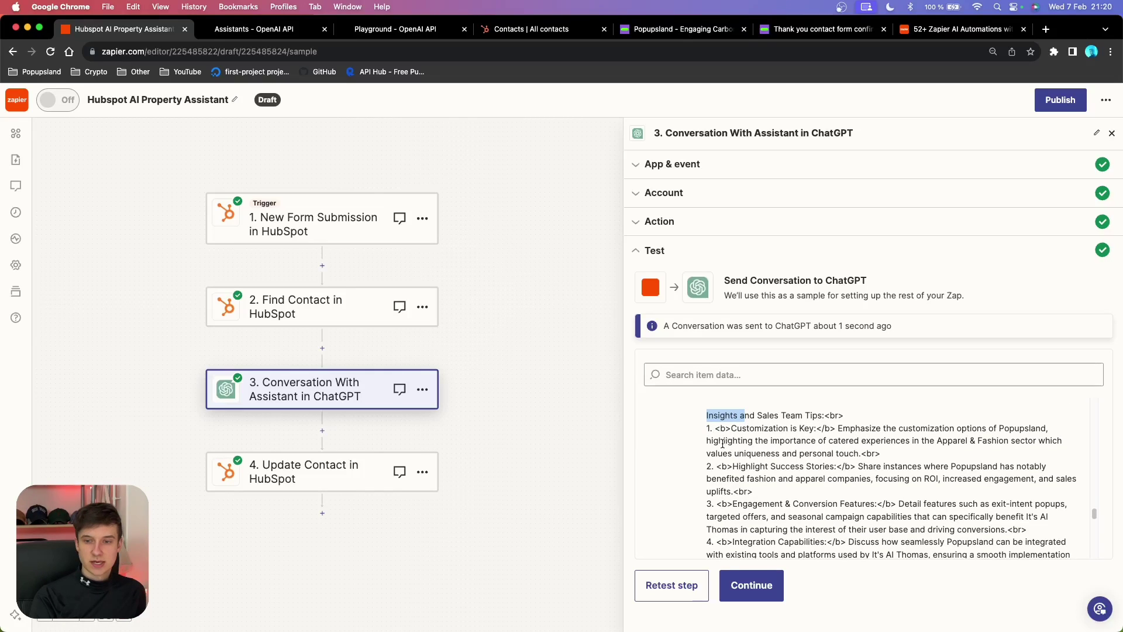
scroll(762, 447, down, 5)
drag(989, 498, 710, 473)
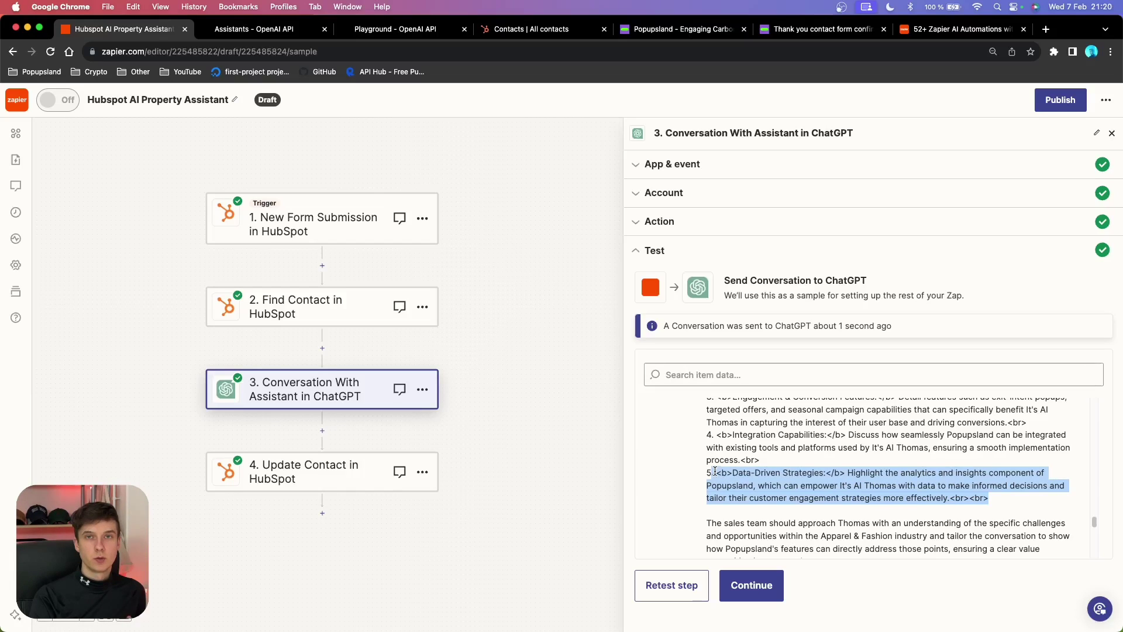
scroll(759, 488, down, 1)
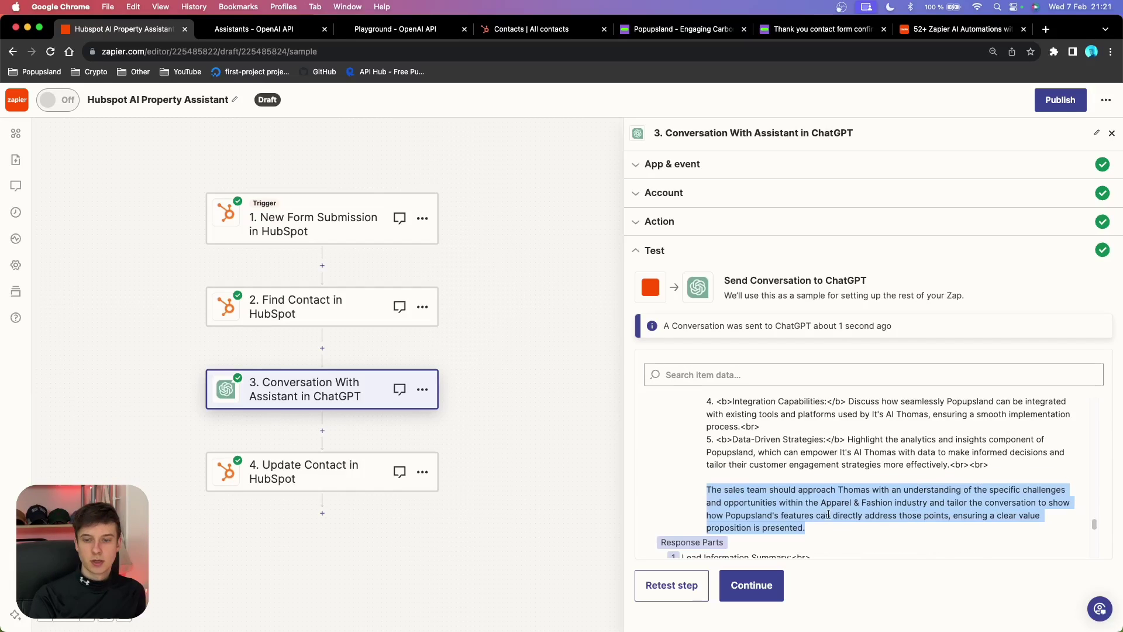
drag(806, 527, 706, 496)
click(850, 524)
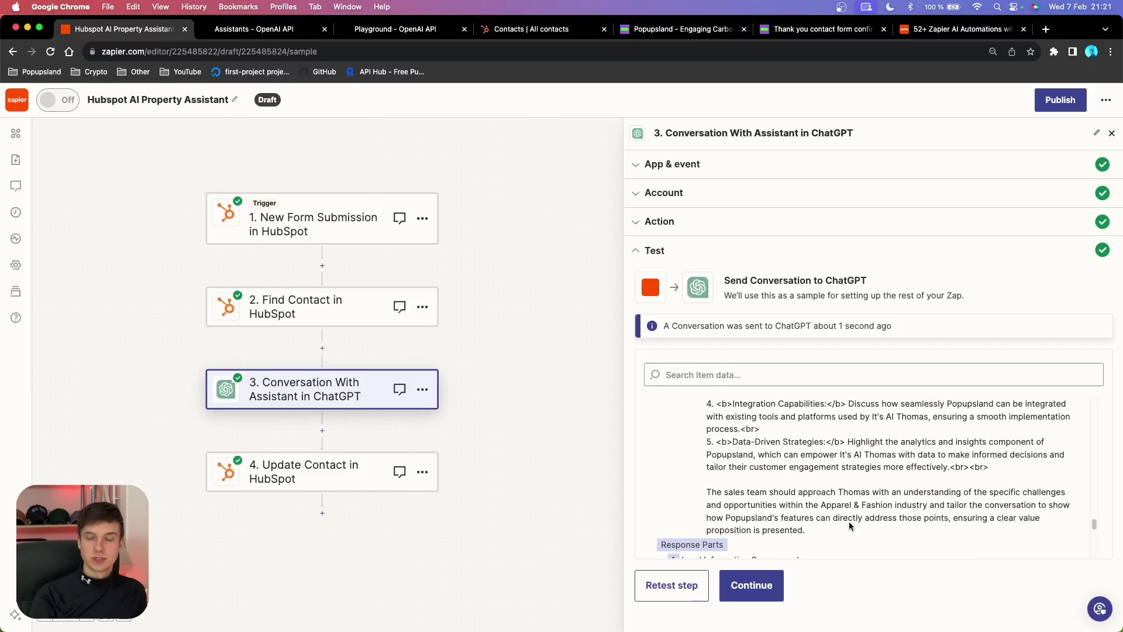
- Continue to the fourth step, select Update Contact as its HubSpot event, and keep the connected HubSpot account
click(760, 585)
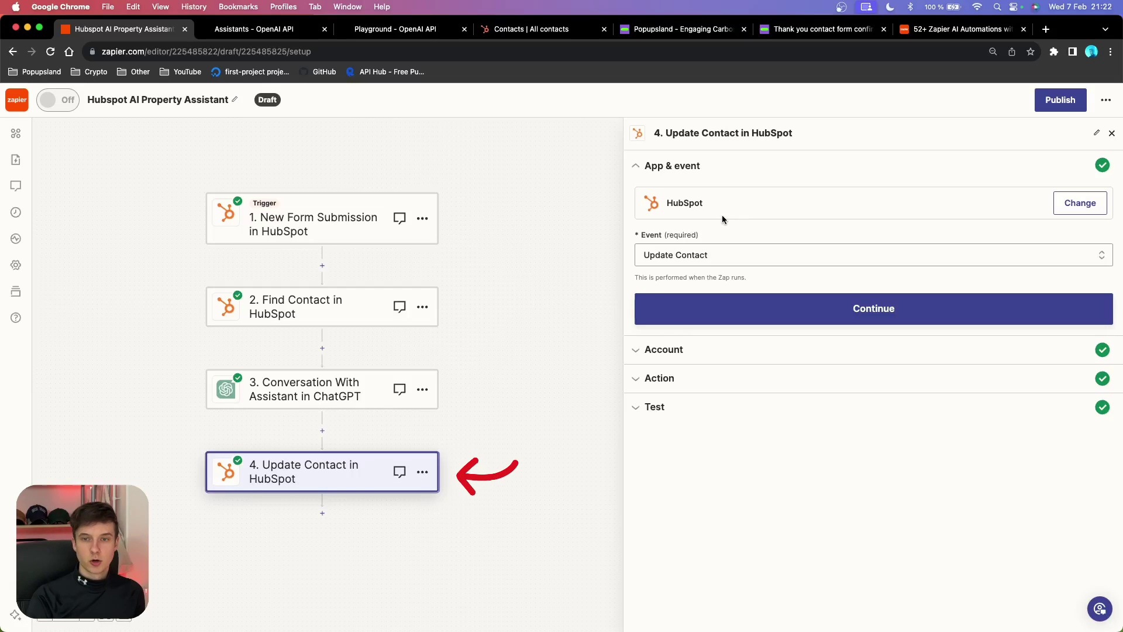
click(733, 251)
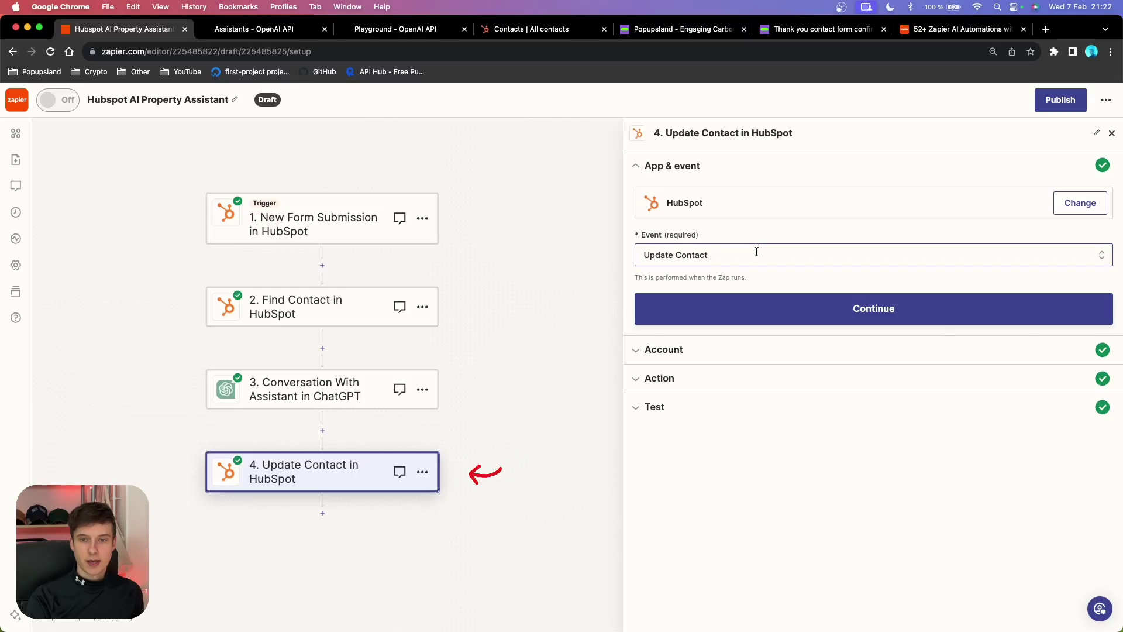
text(update)
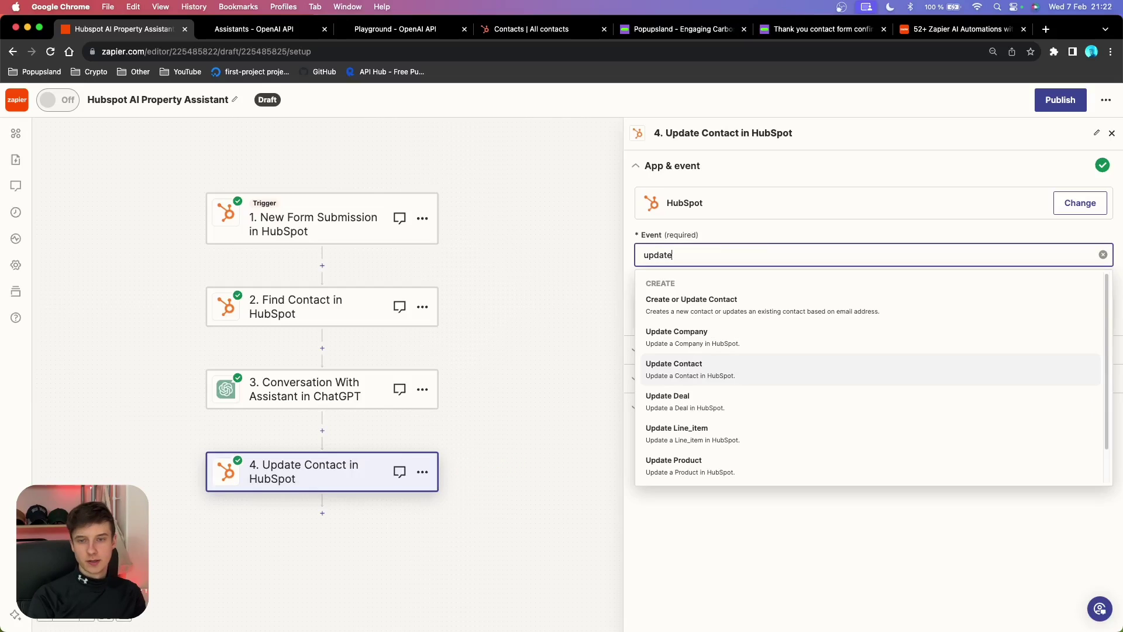
click(749, 374)
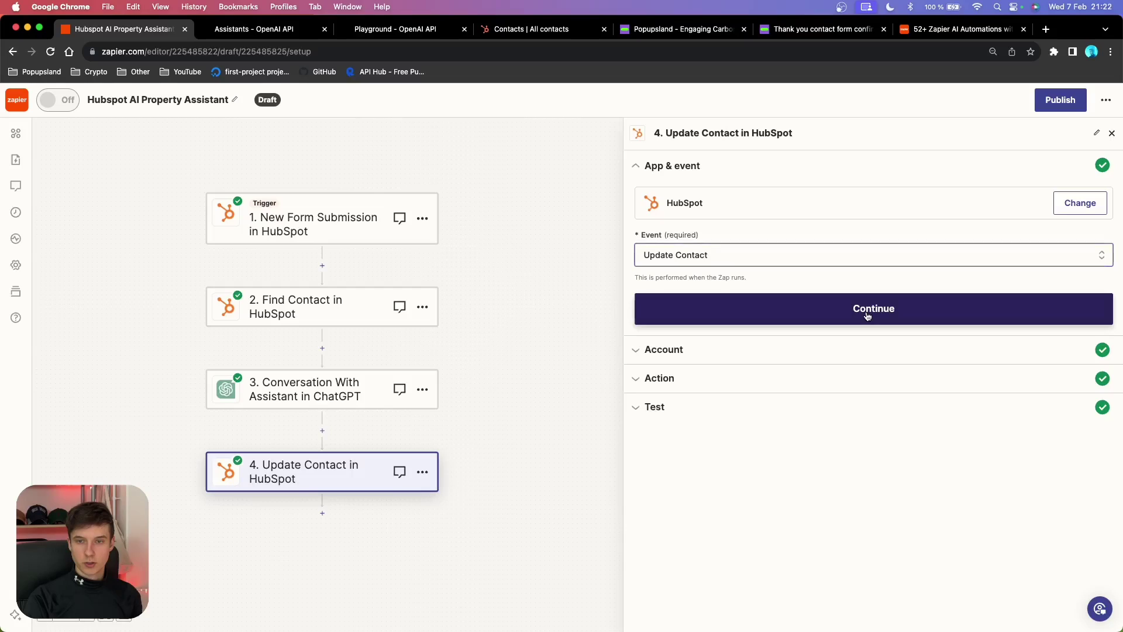
click(868, 314)
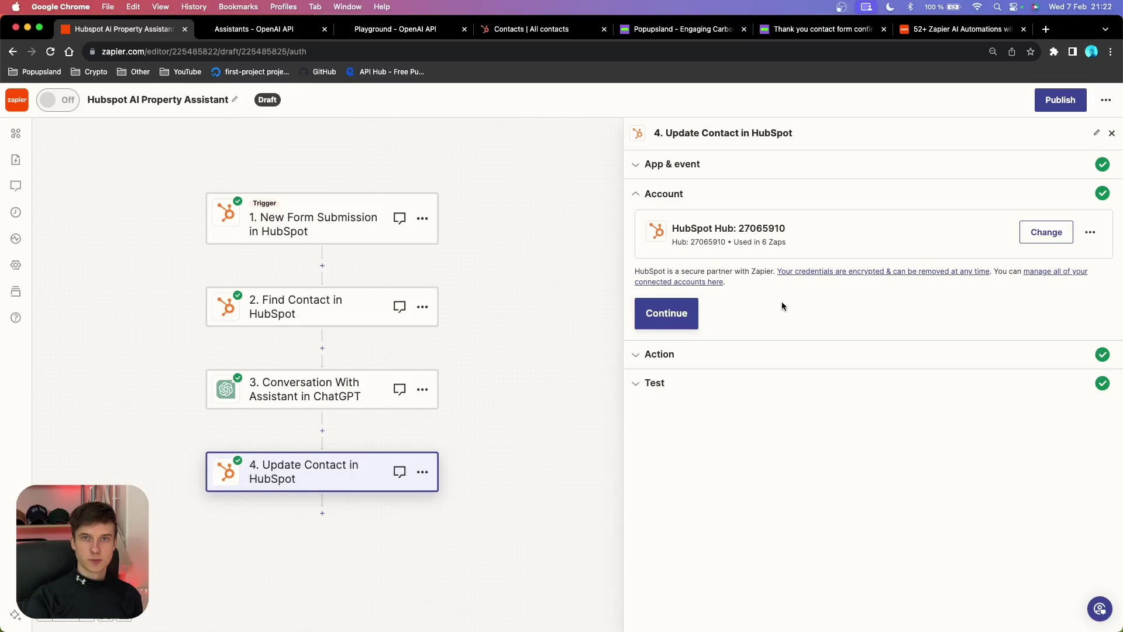
click(680, 315)
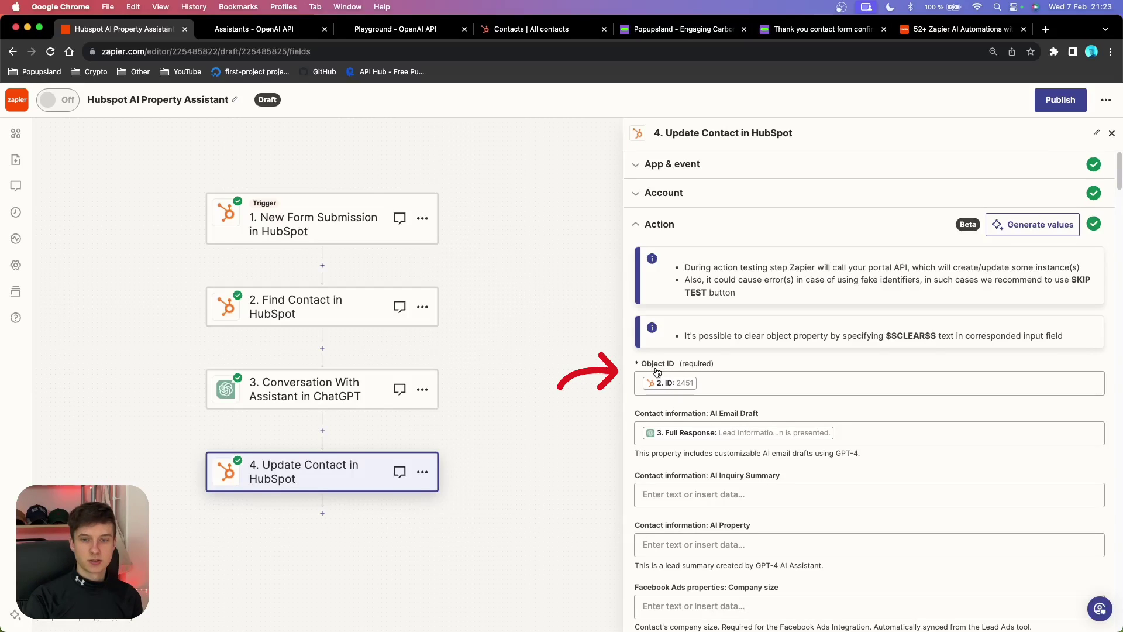
- Examine the form submission trigger's fields available for the Update Contact step's Object ID
click(684, 375)
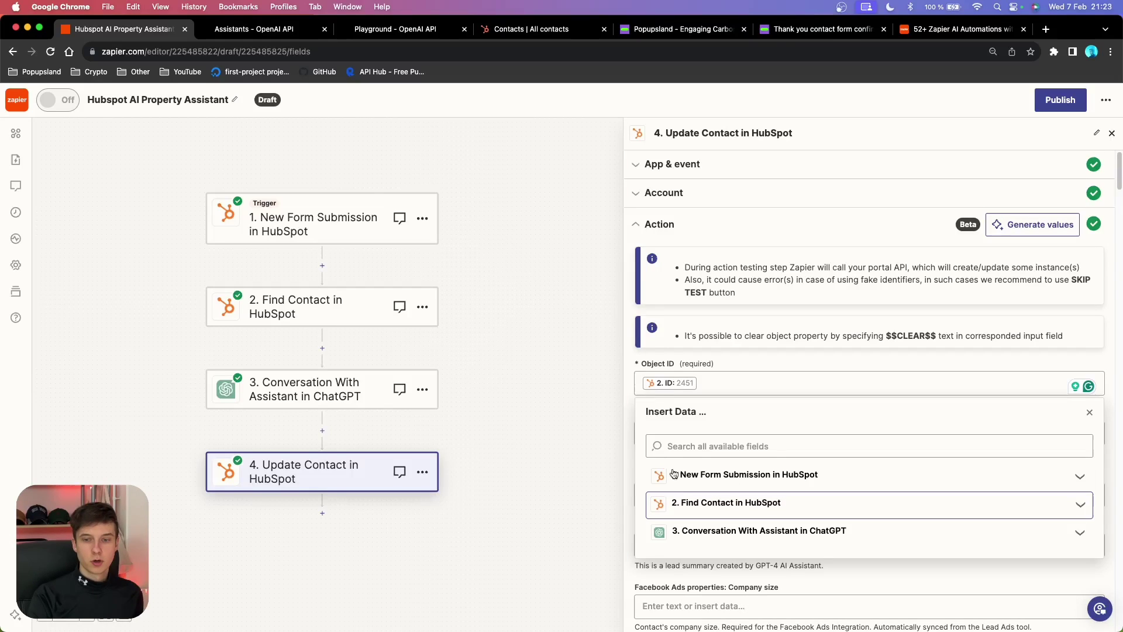
click(744, 475)
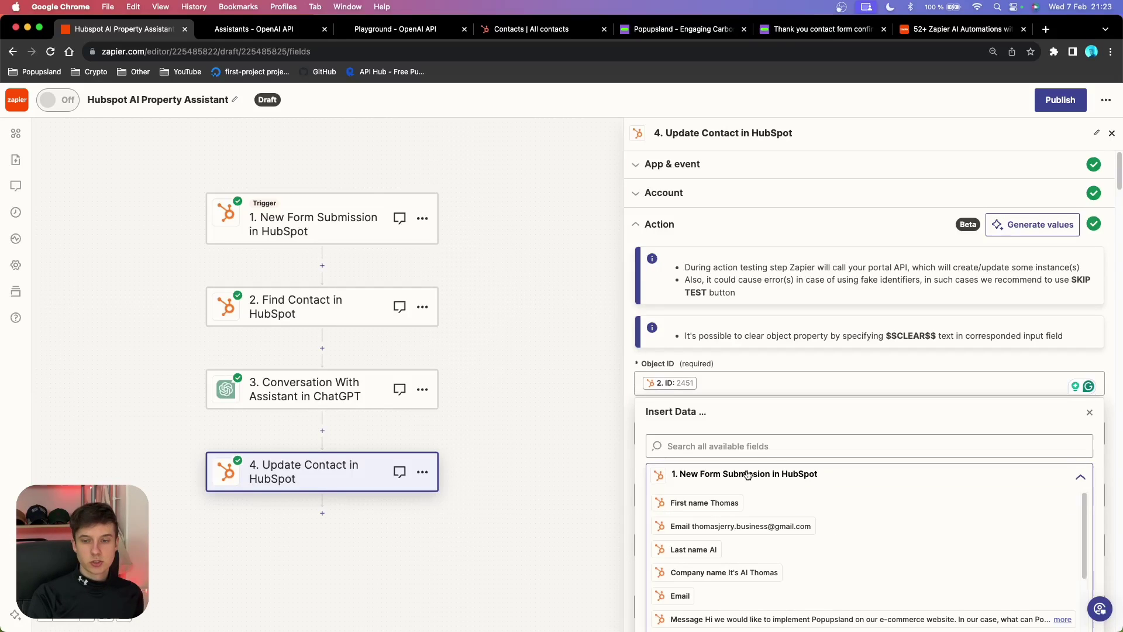
scroll(754, 443, down, 3)
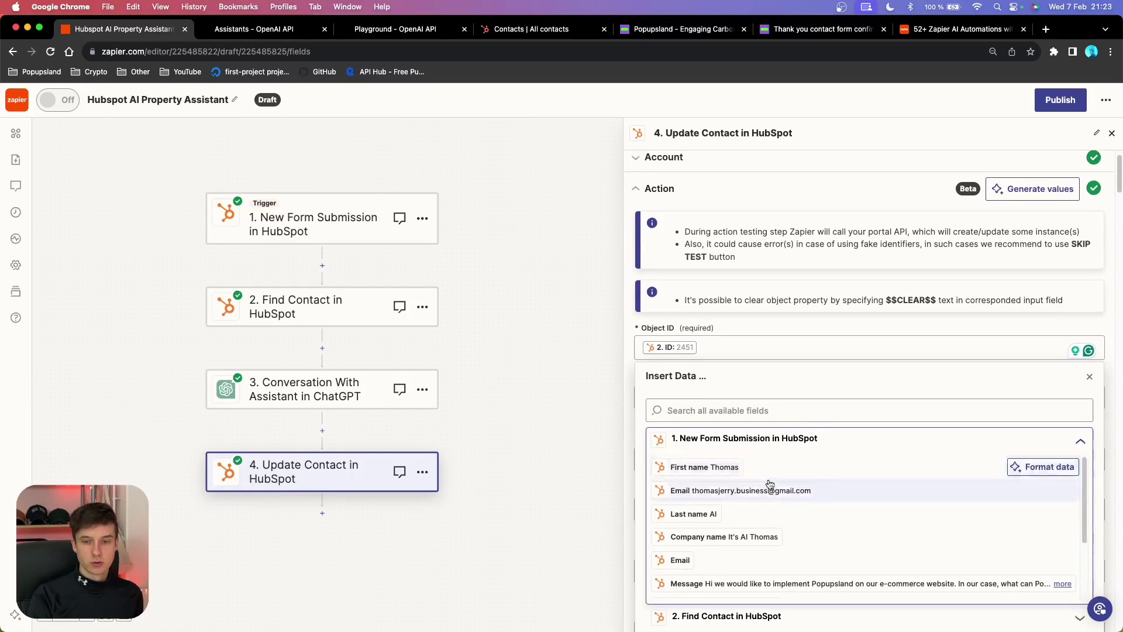
scroll(774, 494, down, 2)
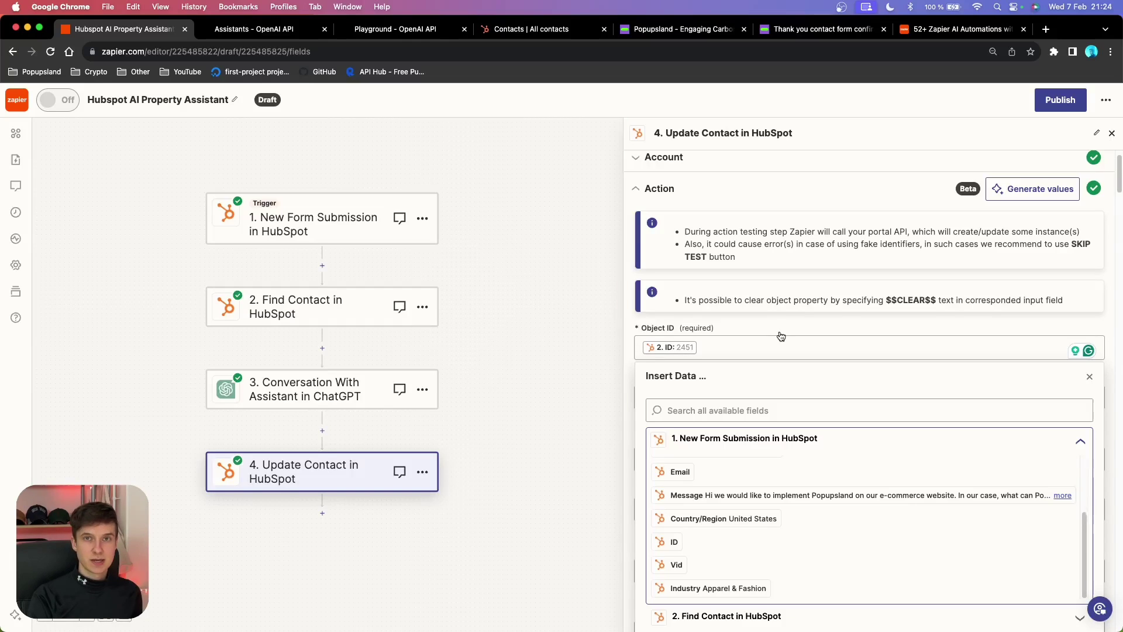
scroll(763, 302, down, 2)
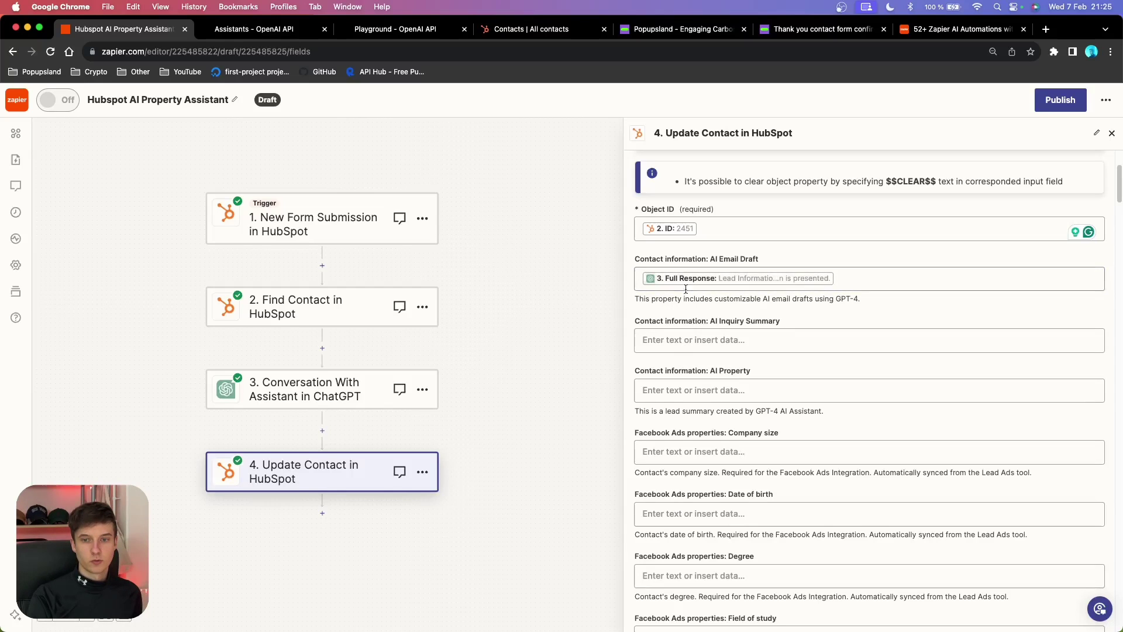
- Set the Update Contact step's additional property to retrieve to Contact information: AI Property
scroll(726, 386, down, 4)
scroll(725, 386, down, 10)
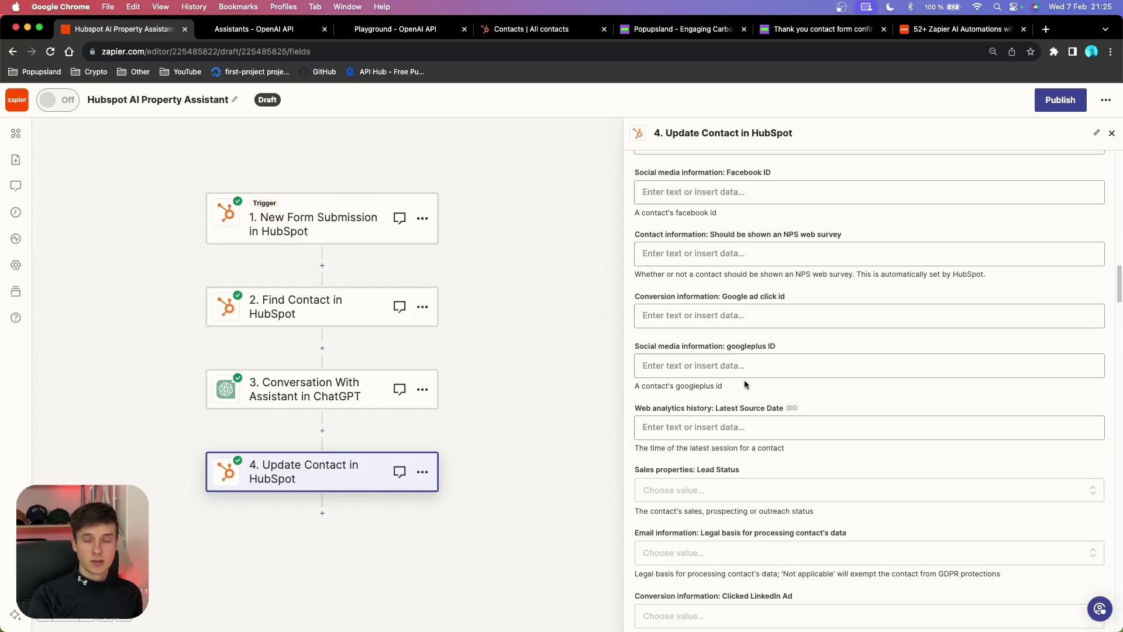
scroll(744, 380, down, 3)
scroll(744, 380, down, 20)
drag(663, 349, 868, 410)
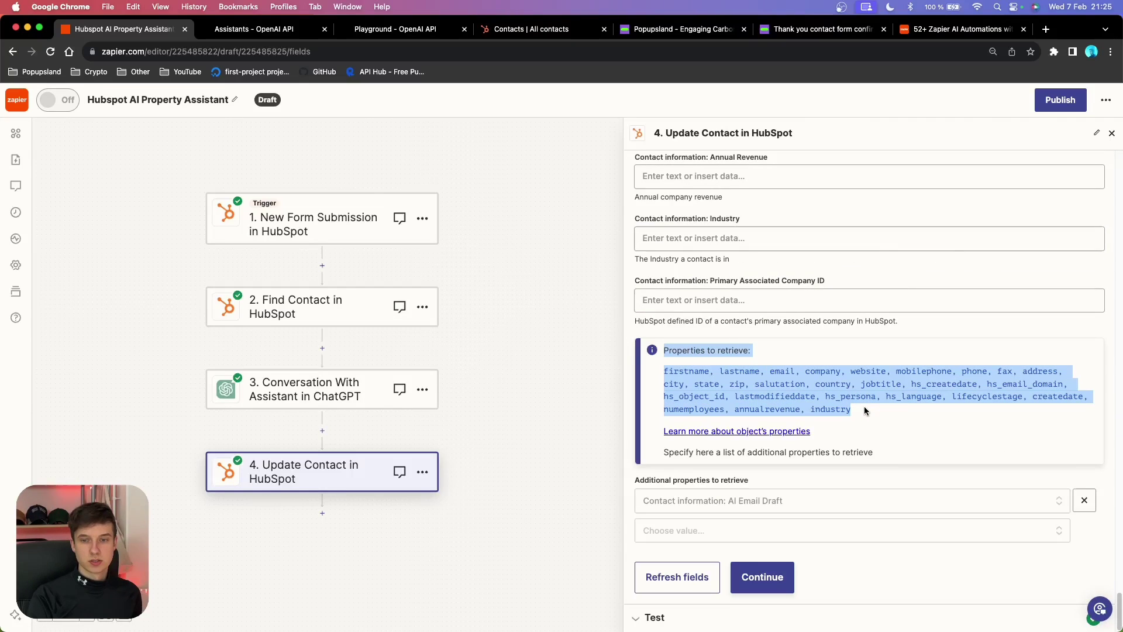
click(773, 435)
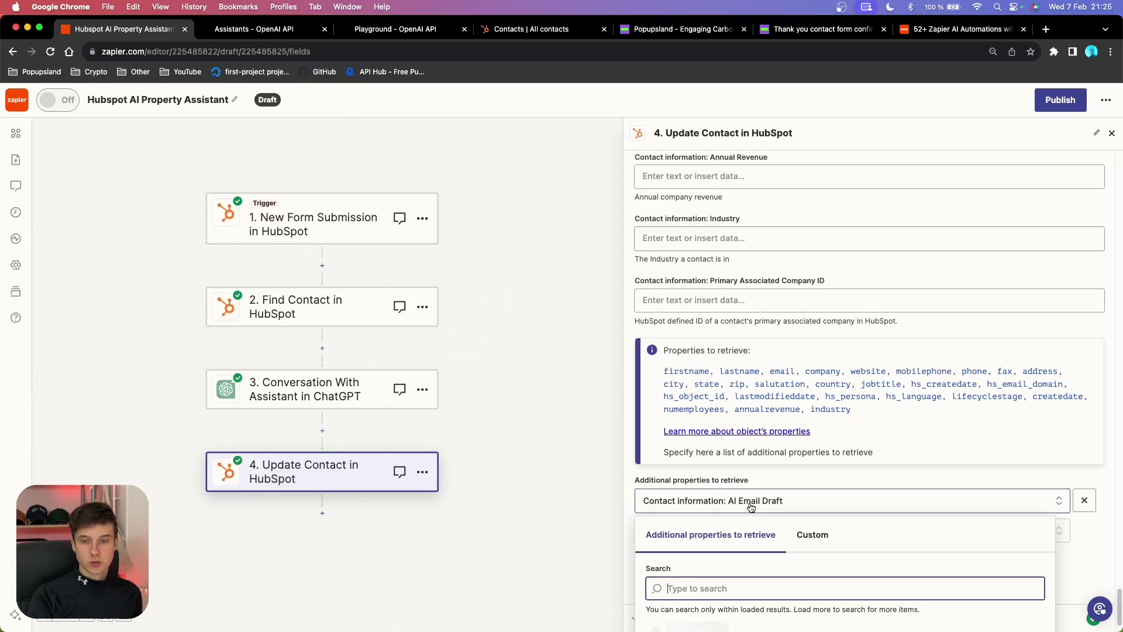
click(783, 504)
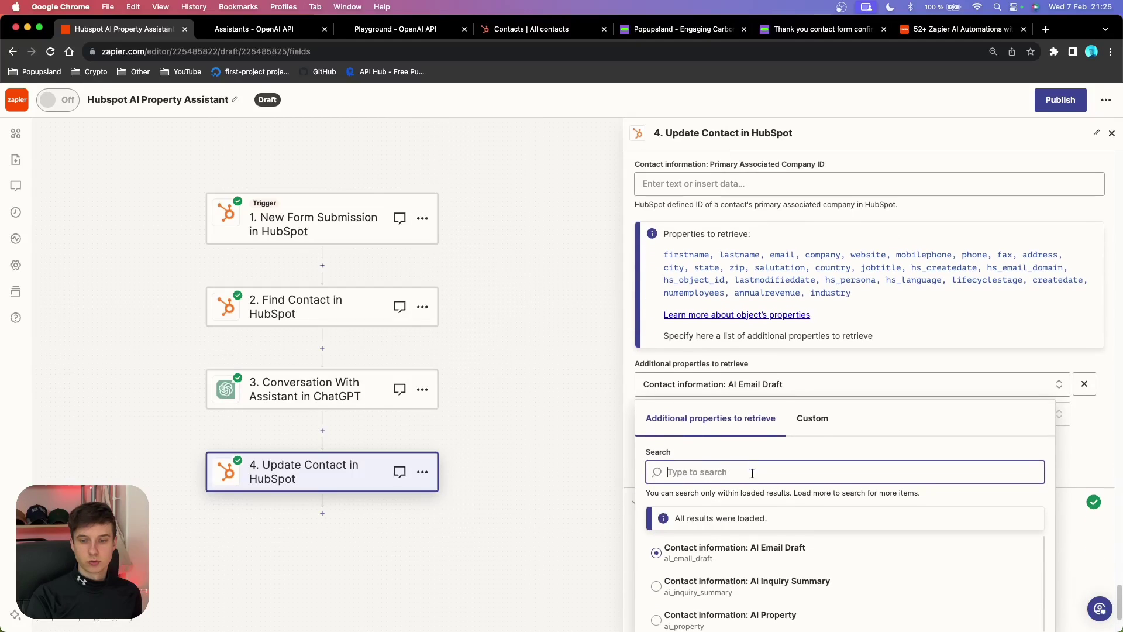
text(ai propert)
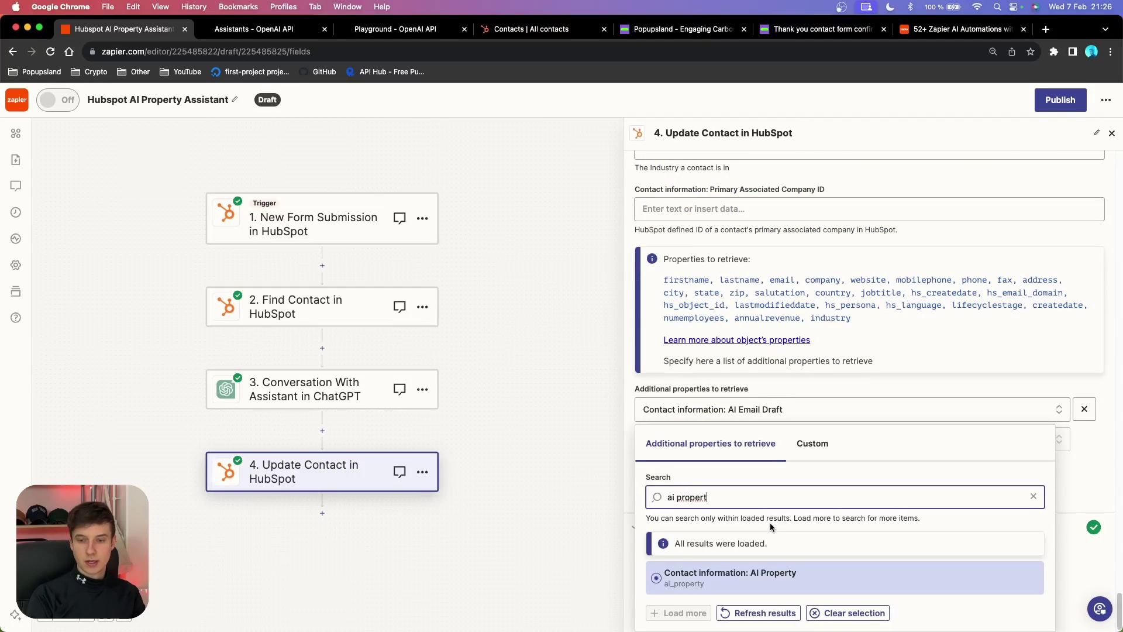
click(720, 584)
- Remove the Full Response value from the Contact information: AI Email Draft field
scroll(852, 521, down, 3)
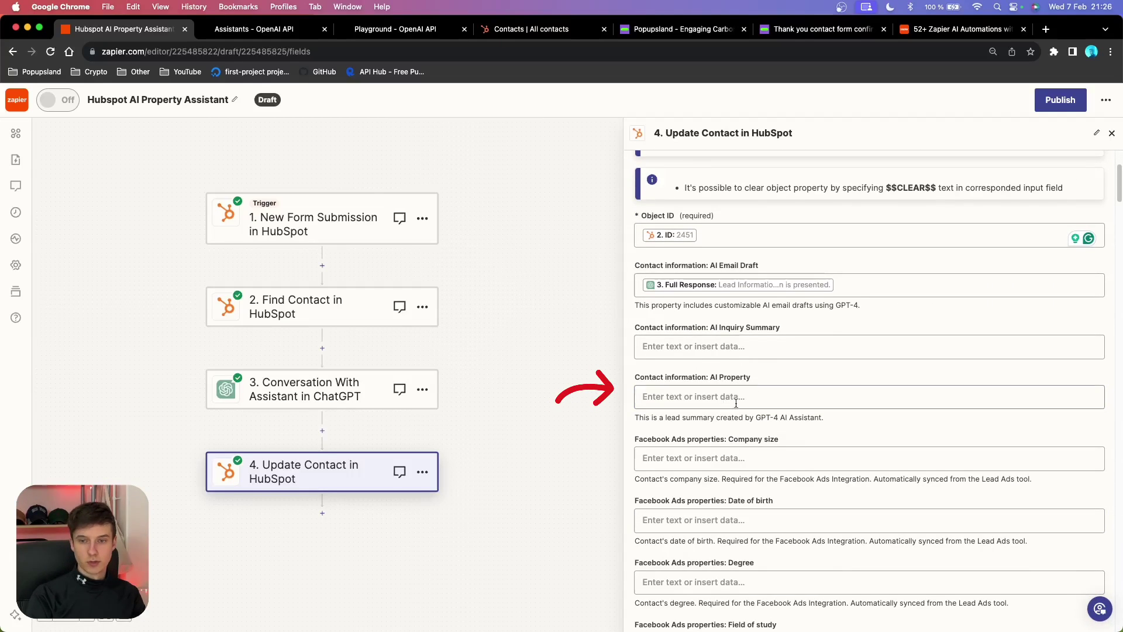
click(742, 396)
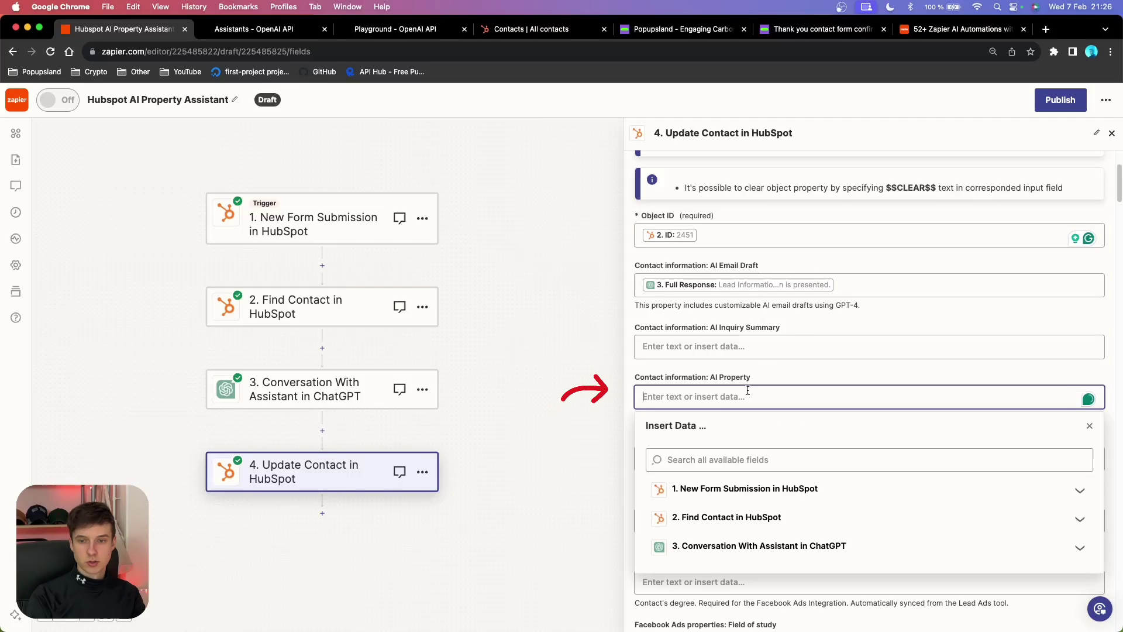
click(875, 283)
key(BackSpace)
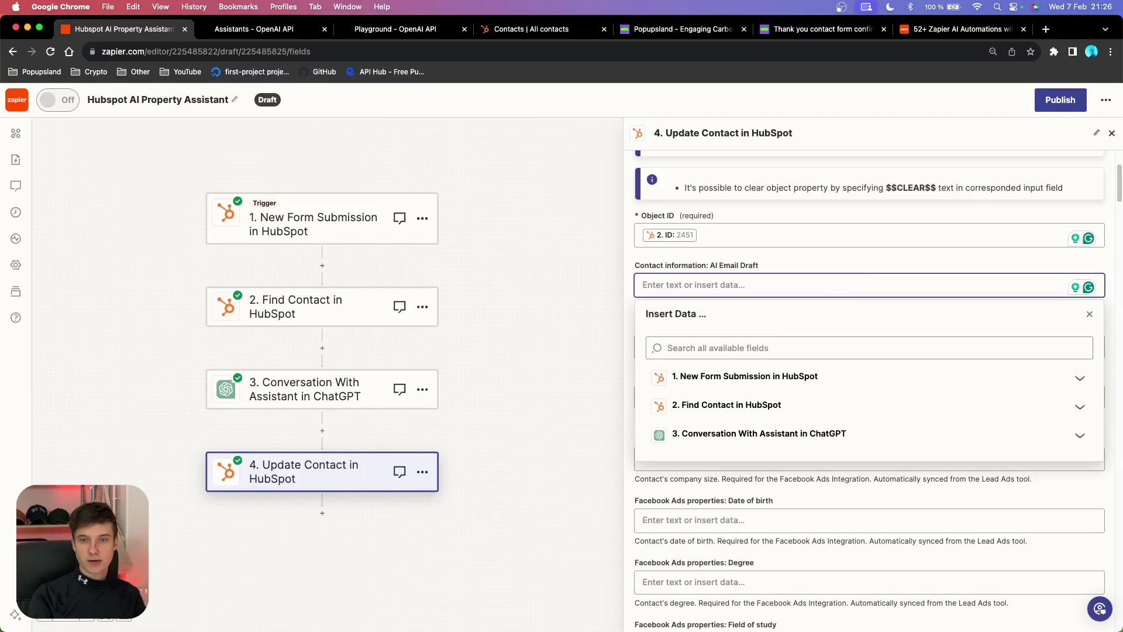
click(845, 260)
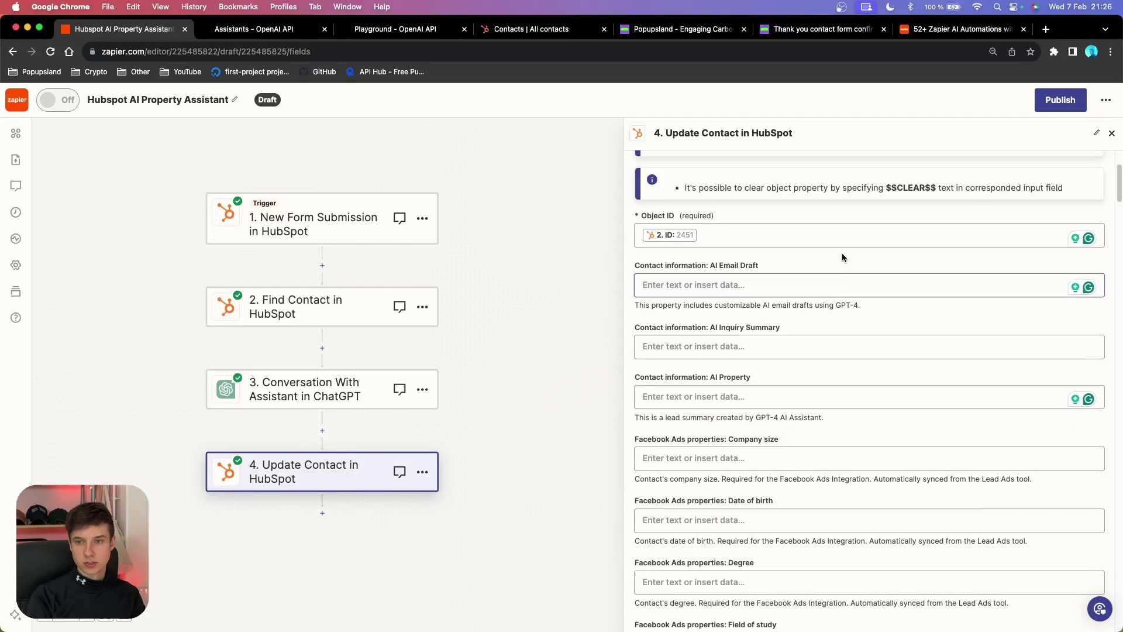
- Map the ChatGPT step's Full Response to the Contact information: AI Property field
click(753, 397)
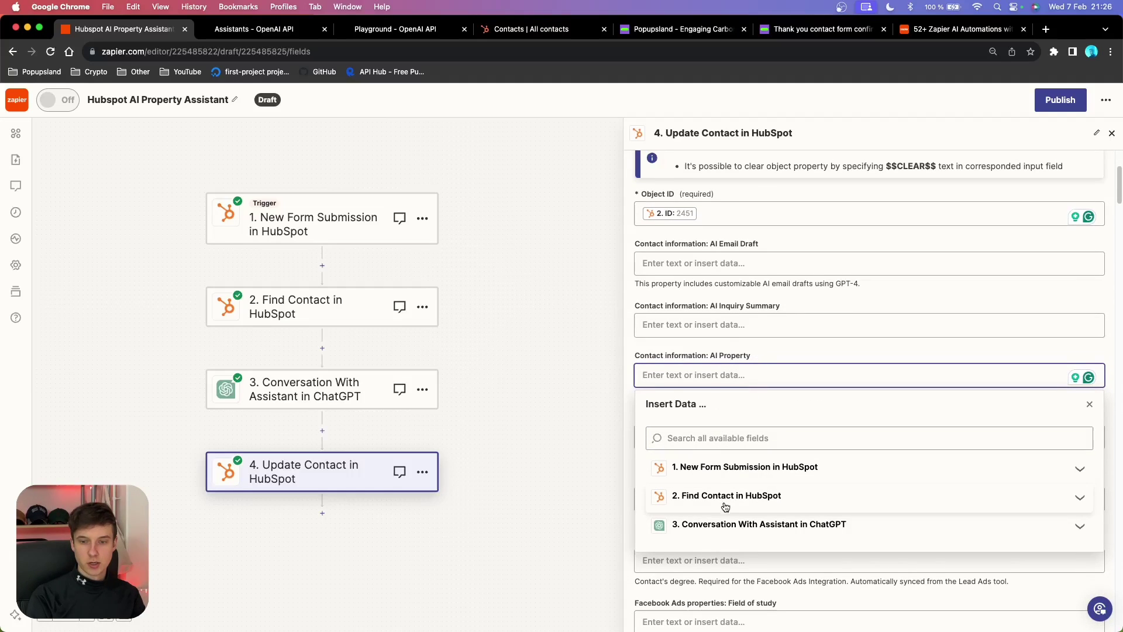
click(727, 523)
scroll(759, 517, down, 3)
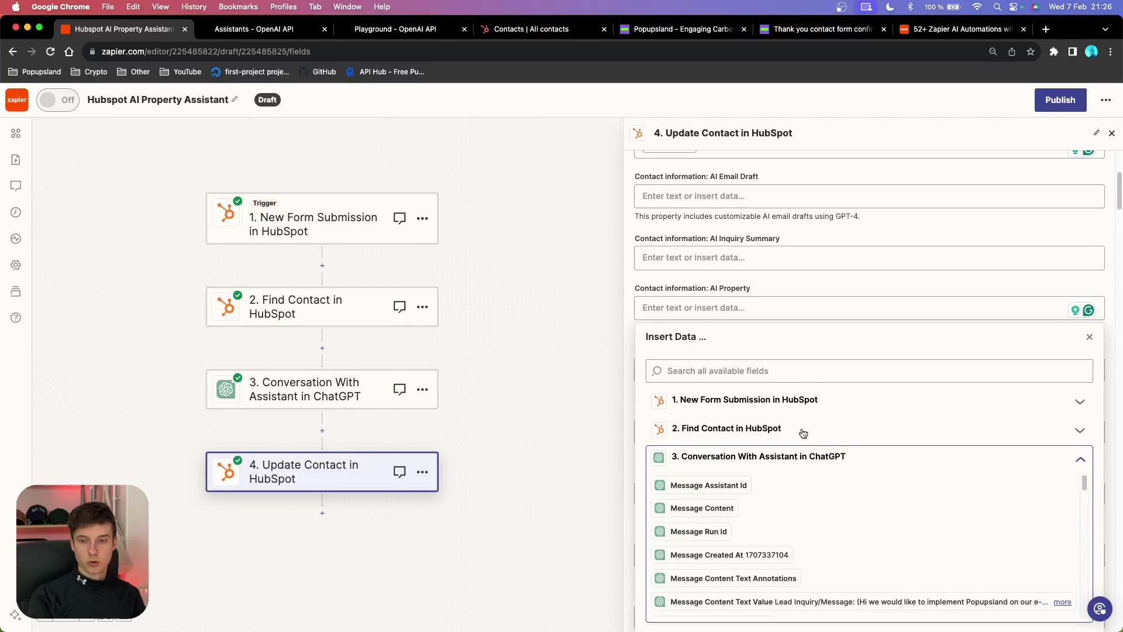
scroll(786, 399, down, 5)
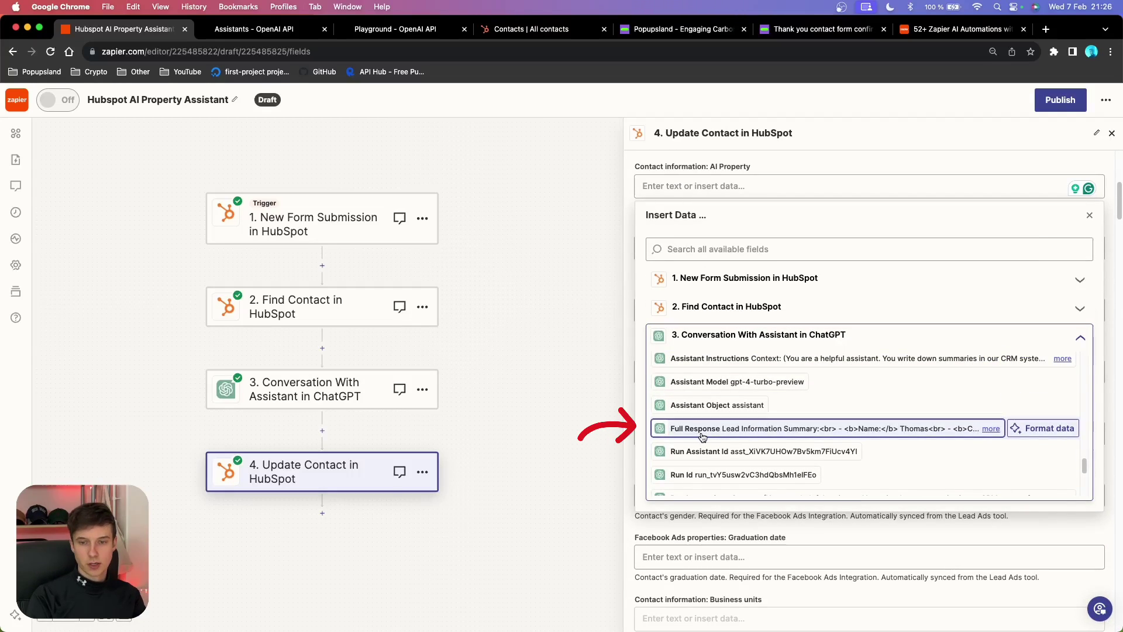
click(706, 430)
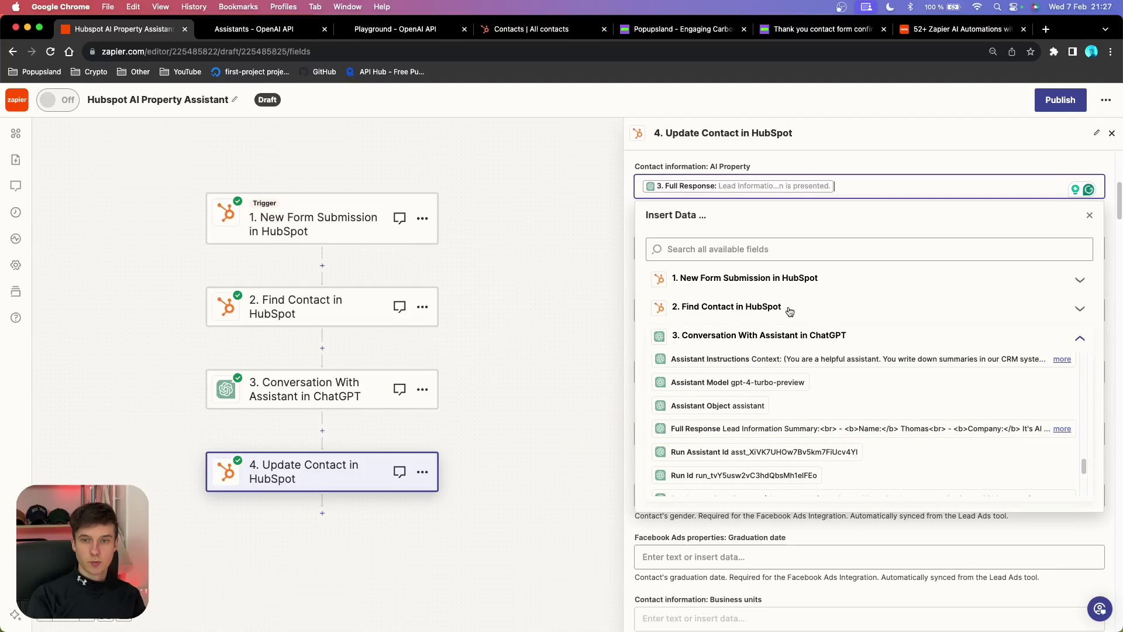
- Refresh the Update Contact step's fields and continue to its test
scroll(721, 491, down, 10)
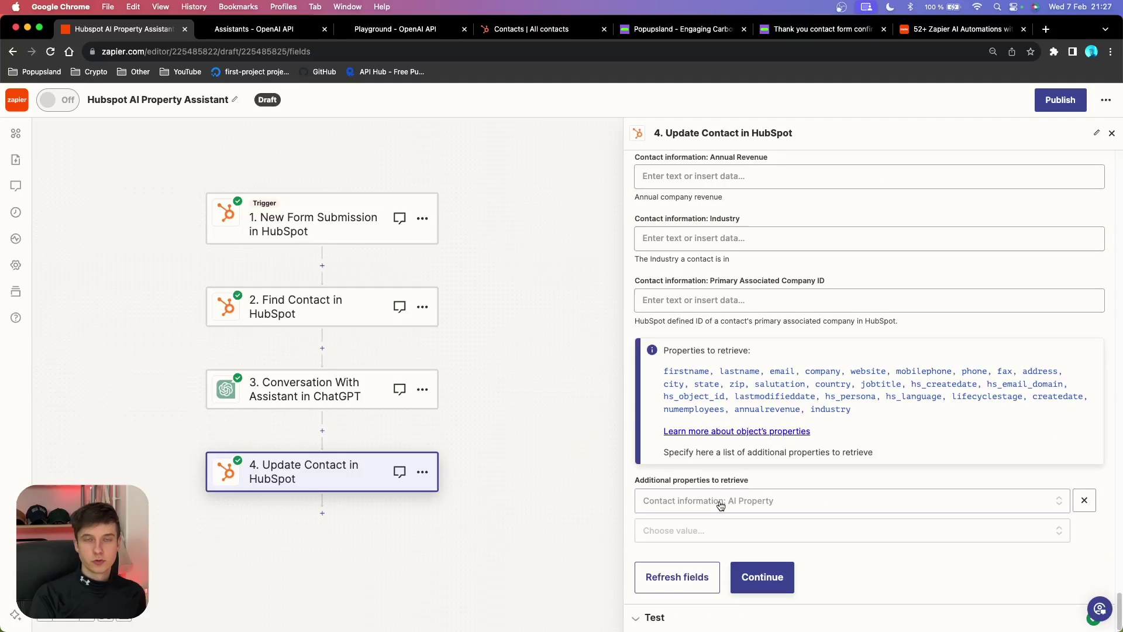
click(677, 585)
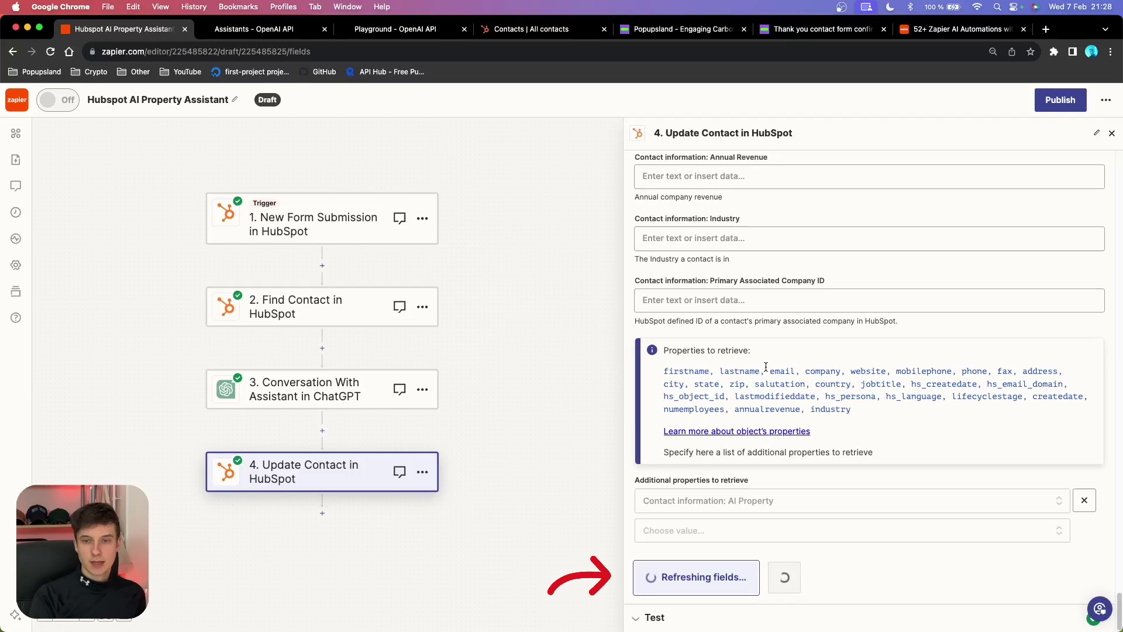
scroll(784, 250, up, 15)
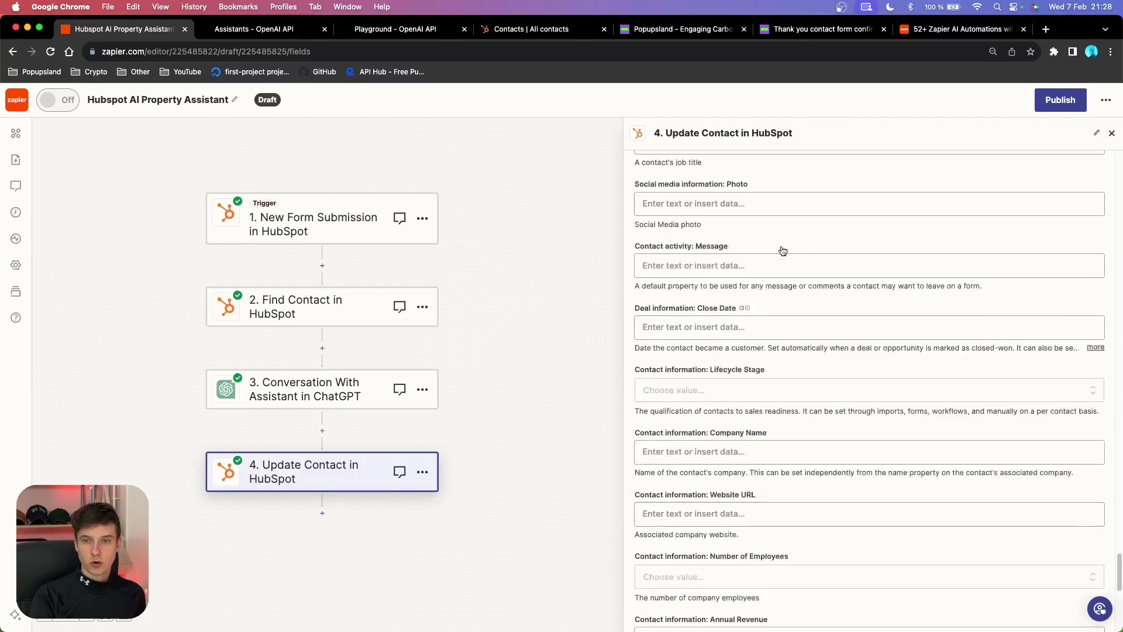
scroll(896, 535, down, 15)
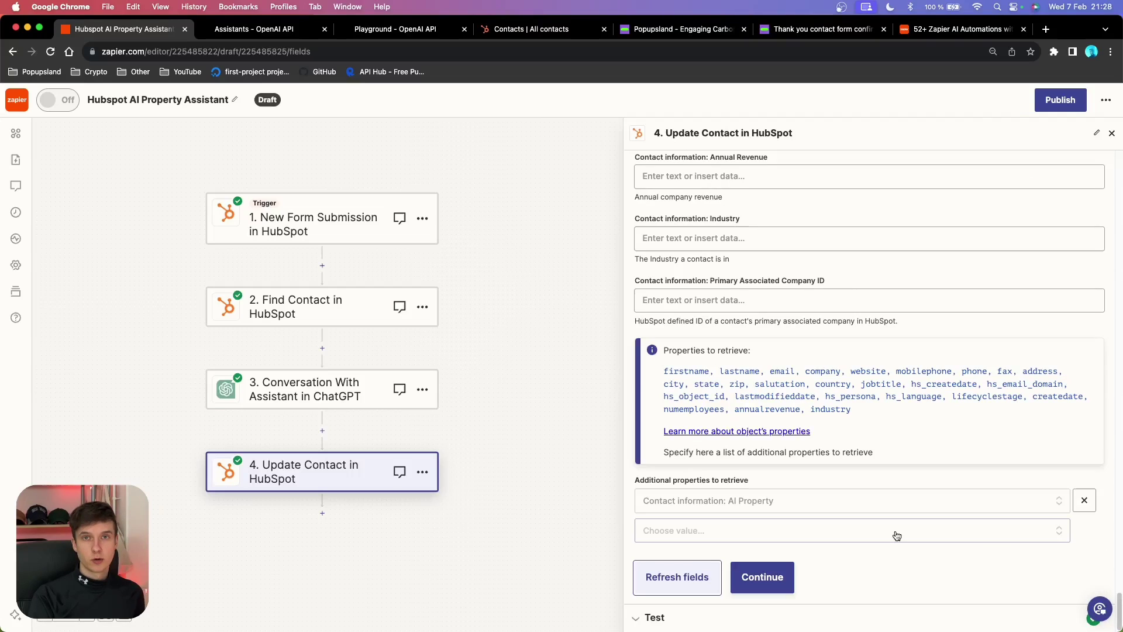
click(770, 577)
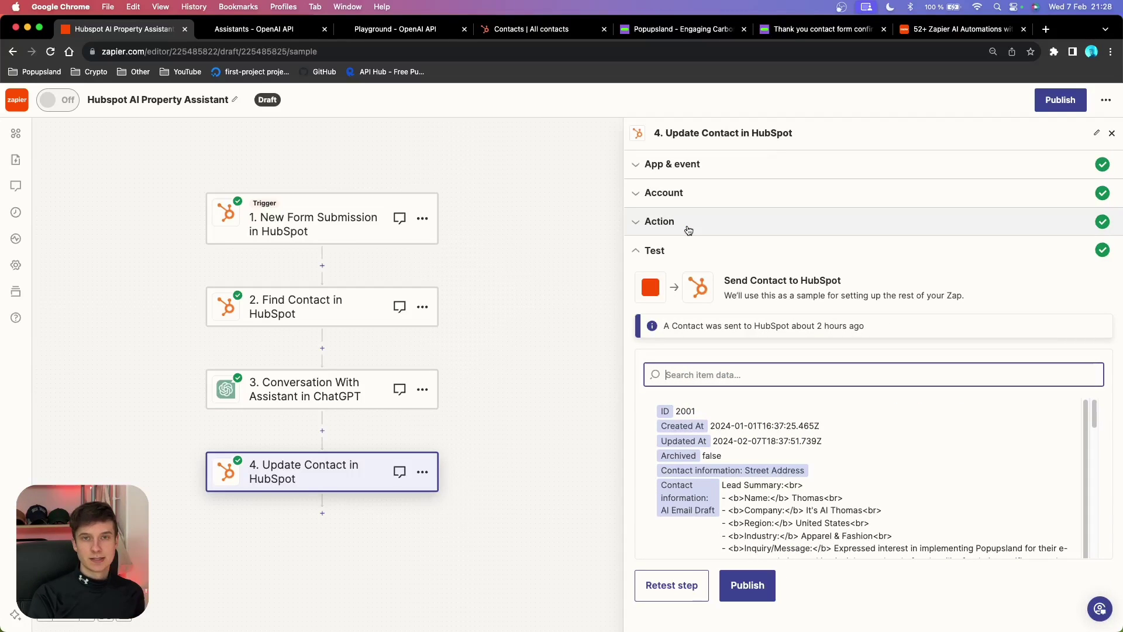
- Retest the Update Contact step and check the contact ID and ai_property in the returned data
click(665, 578)
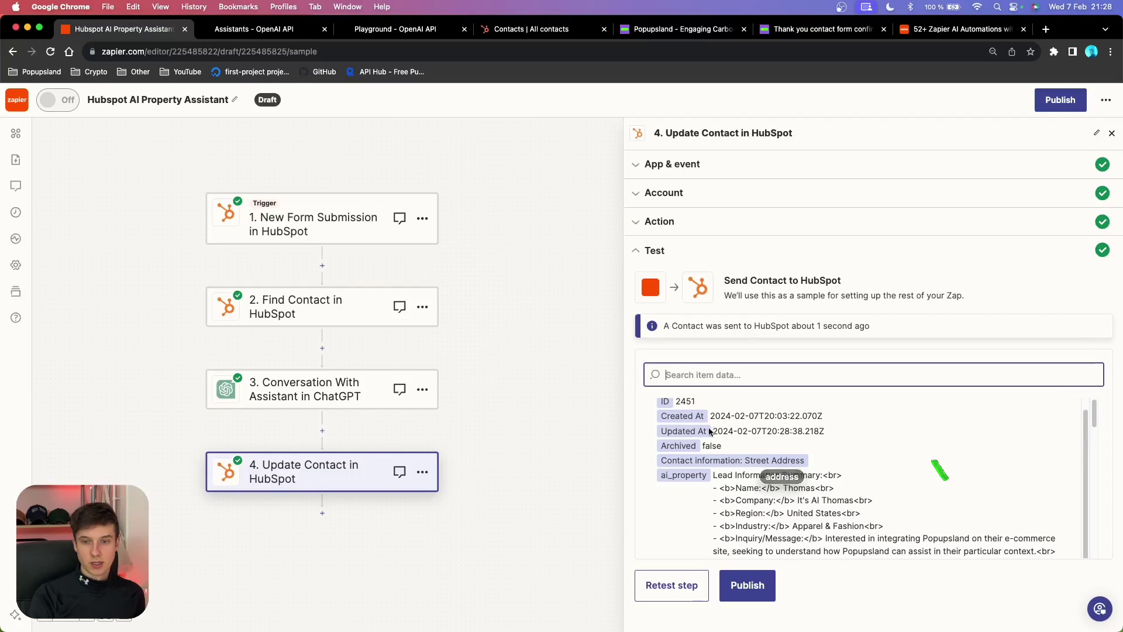
scroll(710, 432, up, 1)
click(660, 411)
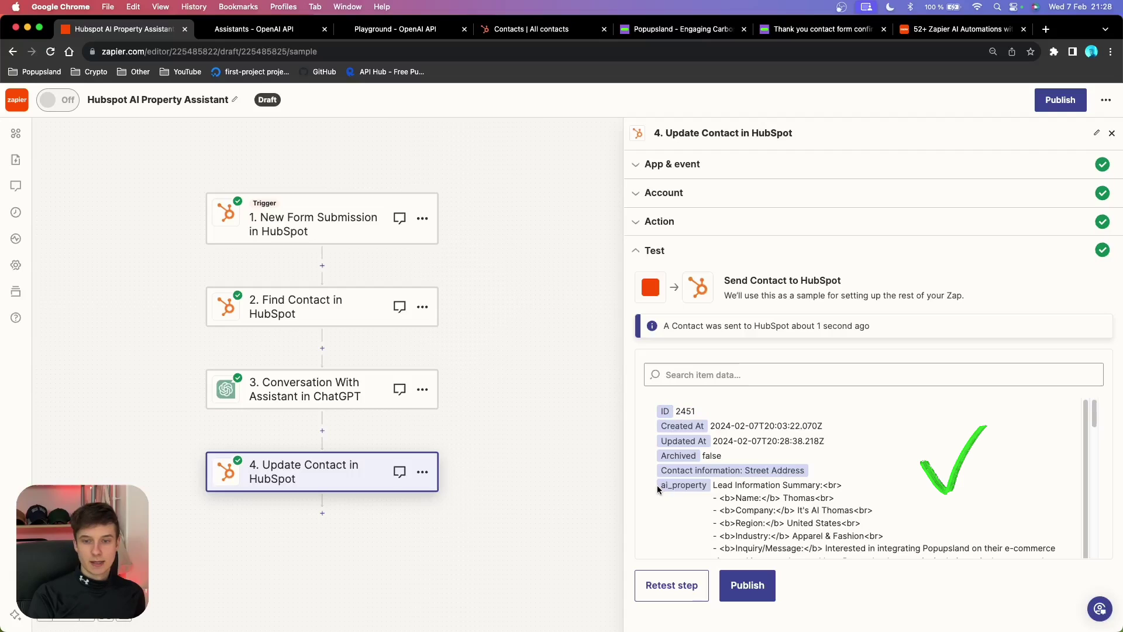
- Switch to the HubSpot contacts list, open the newest contact's AI Property and read the lead summary through its closing sales advice
drag(657, 489, 877, 522)
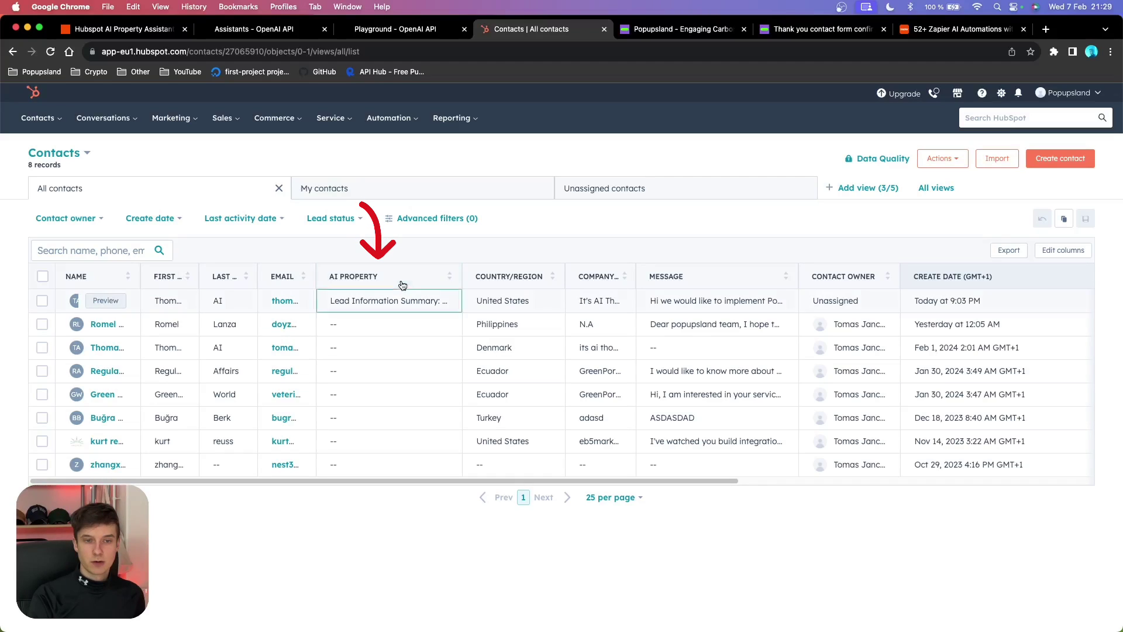
mouse_move(396, 299)
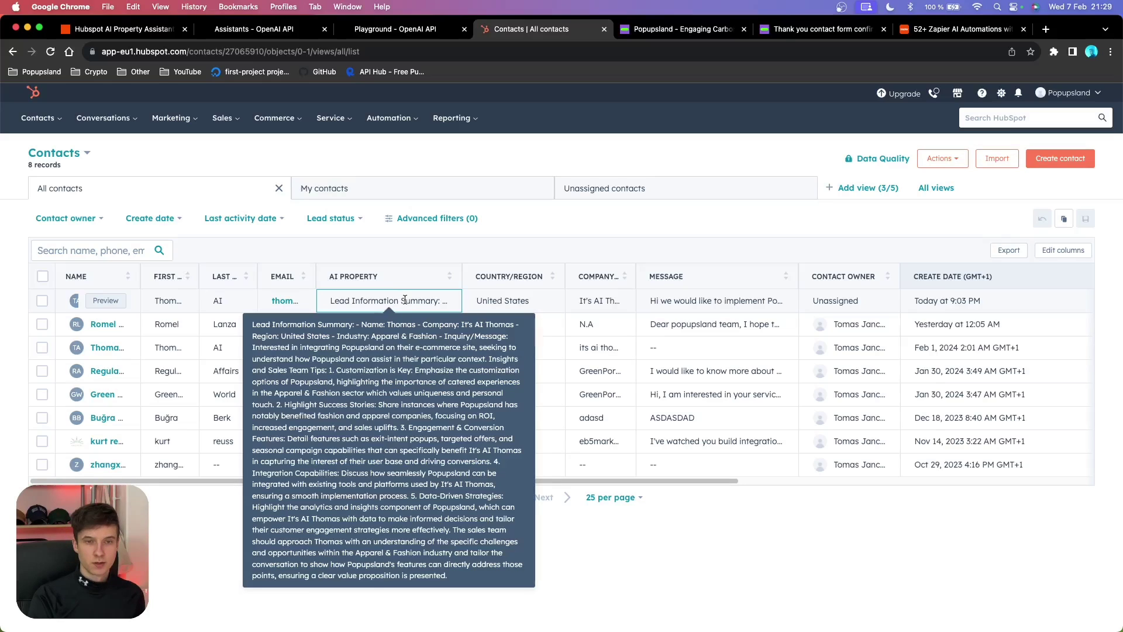
click(405, 299)
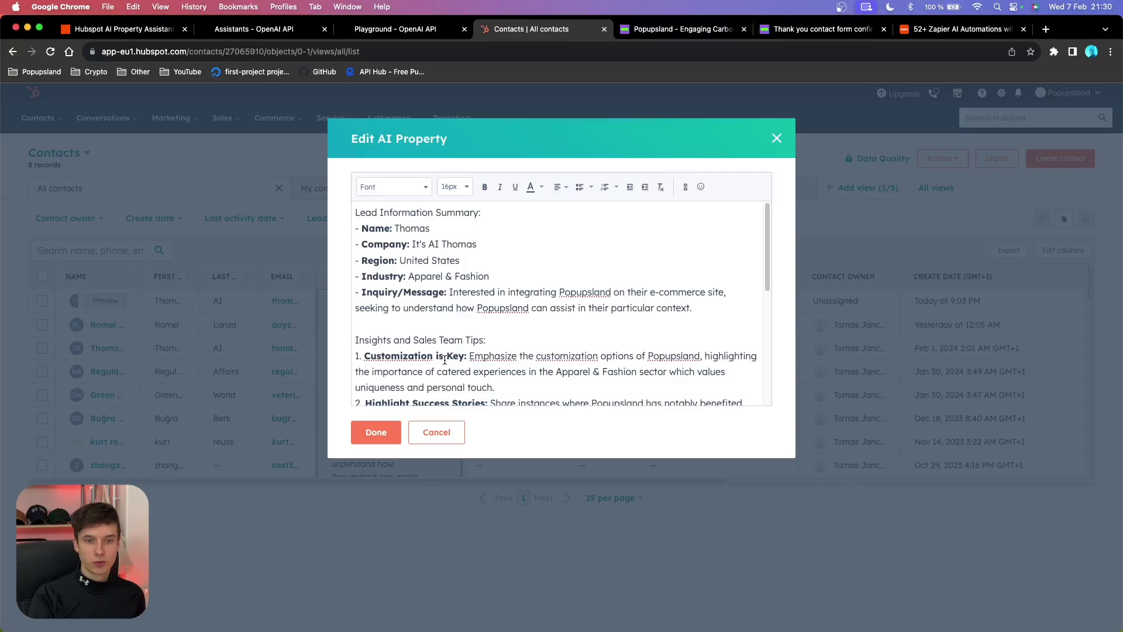
scroll(410, 293, down, 4)
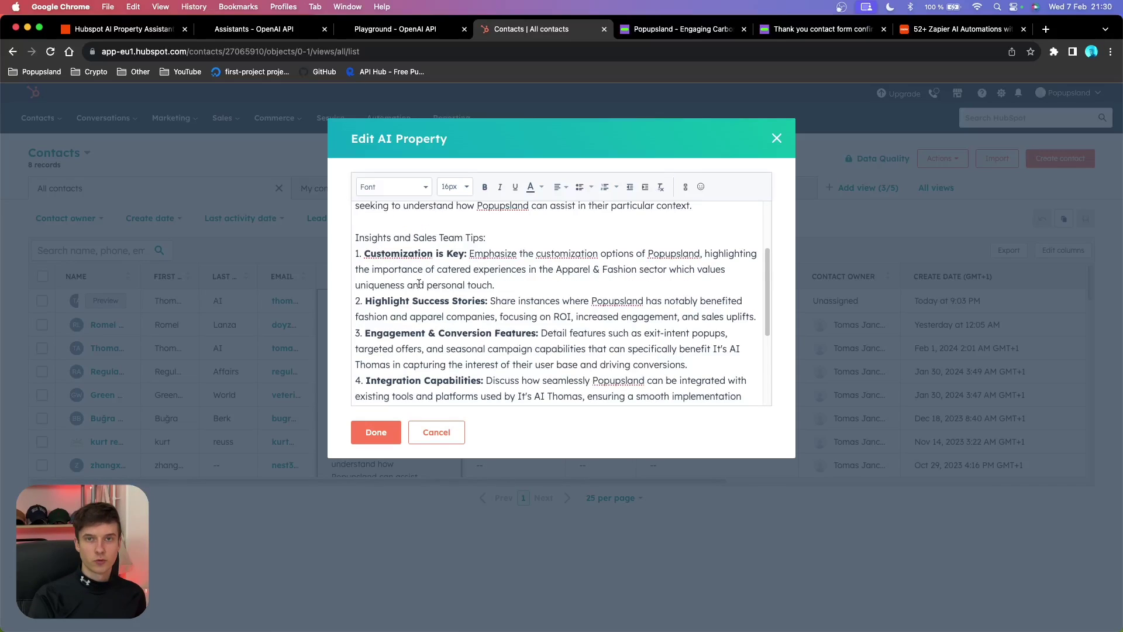
scroll(459, 302, down, 5)
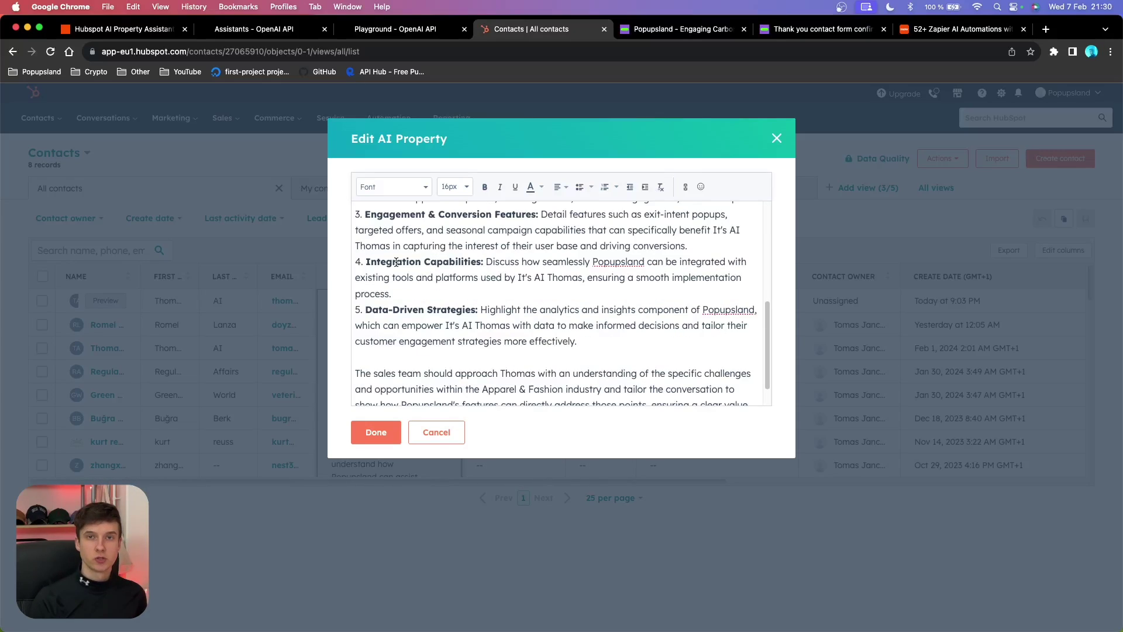
scroll(409, 322, down, 2)
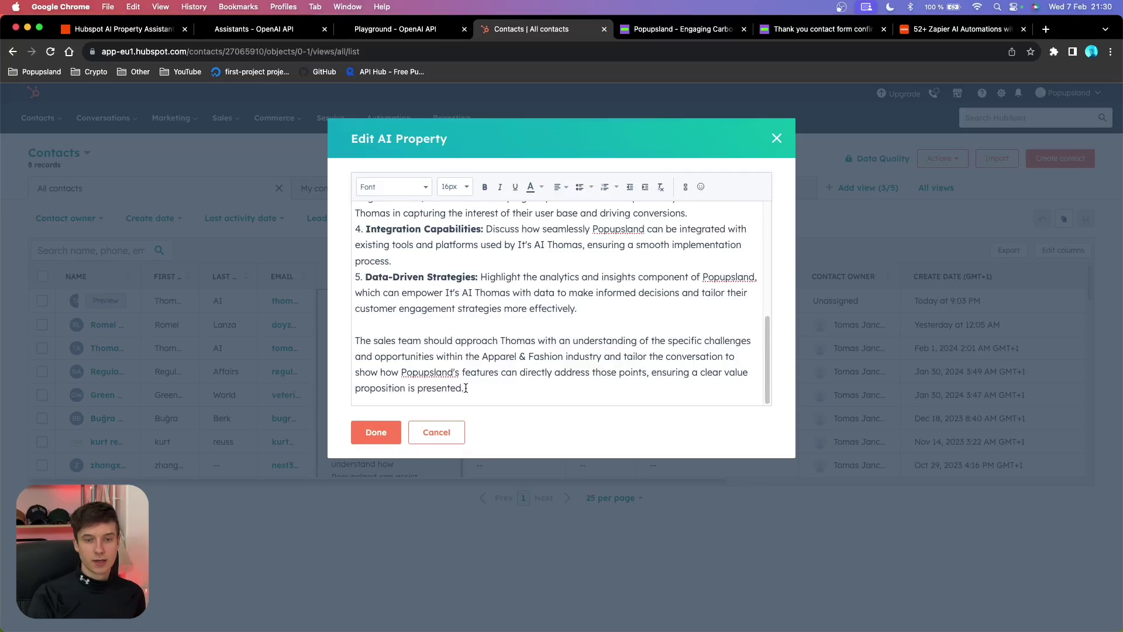
drag(467, 388, 353, 339)
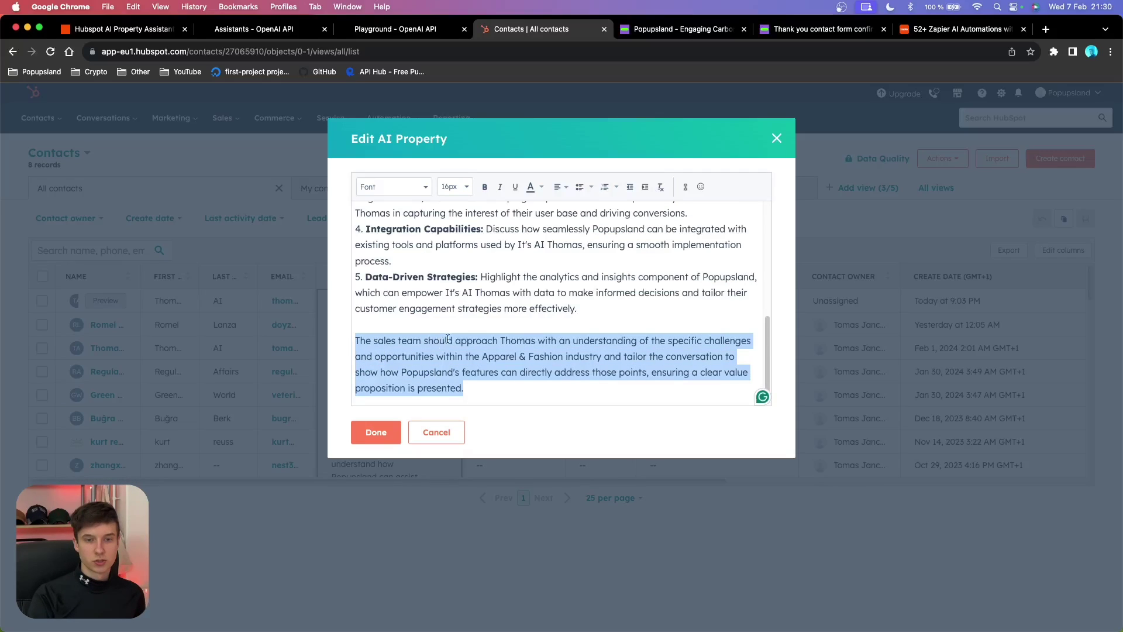
click(487, 319)
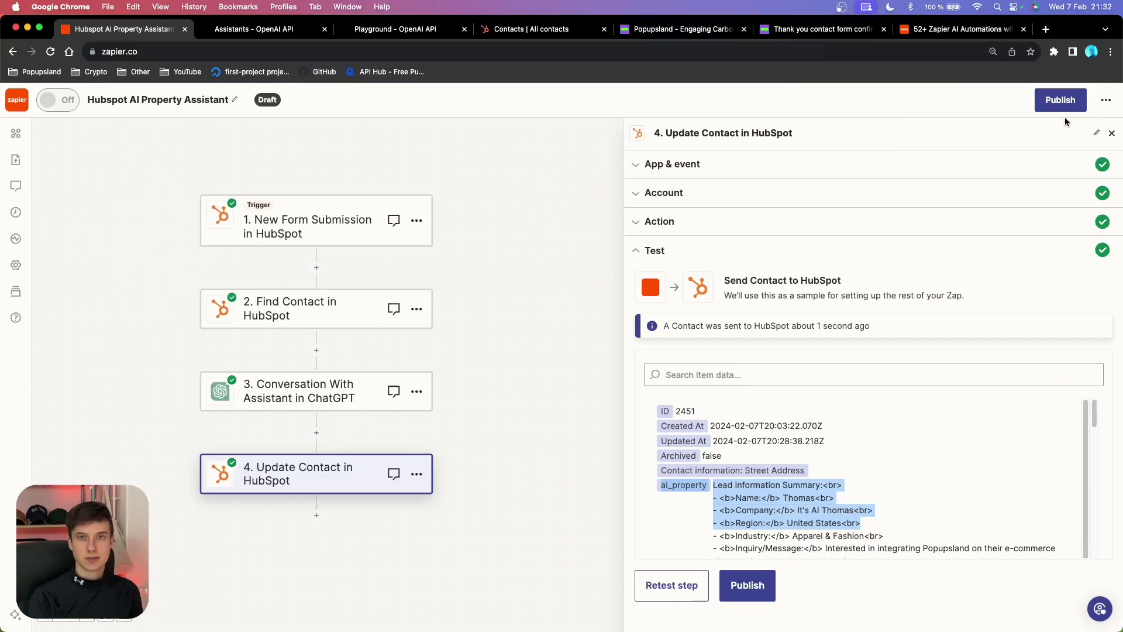
- Review the HubSpot CRM assistant entry and its tag options in the Notion automations database, then return to the Zapier editor
key(super+9)
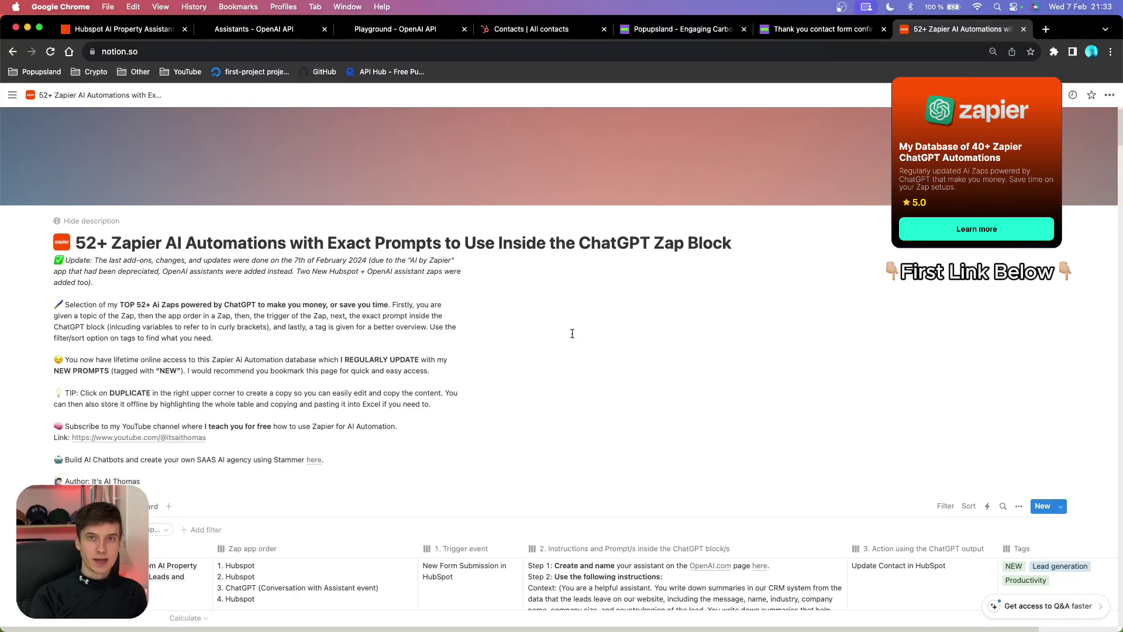
scroll(526, 393, down, 3)
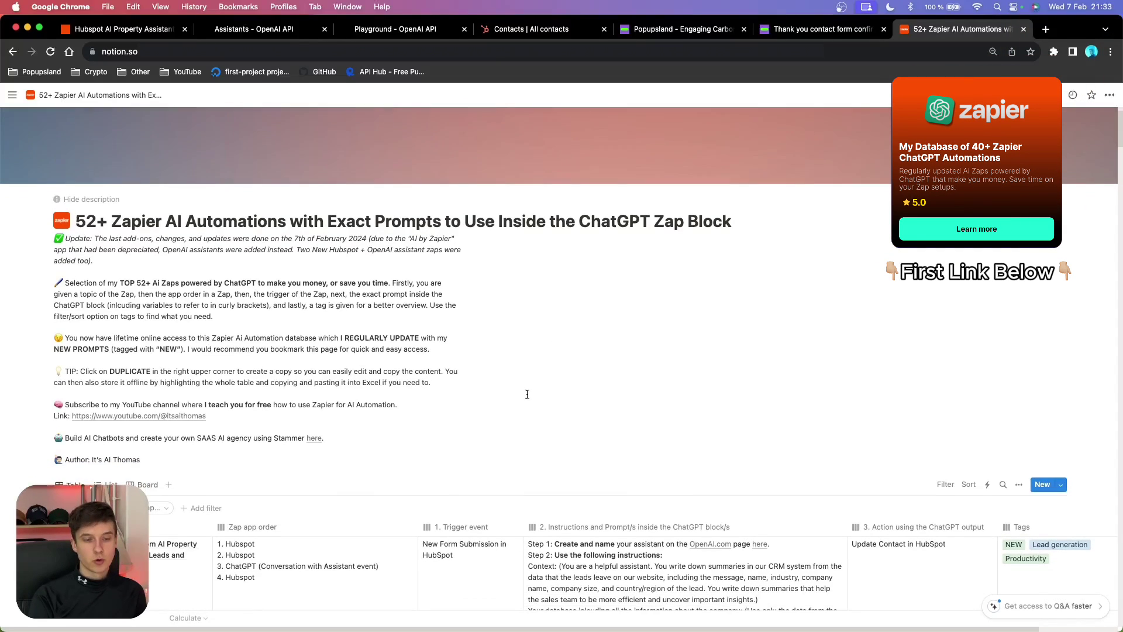
scroll(525, 393, down, 3)
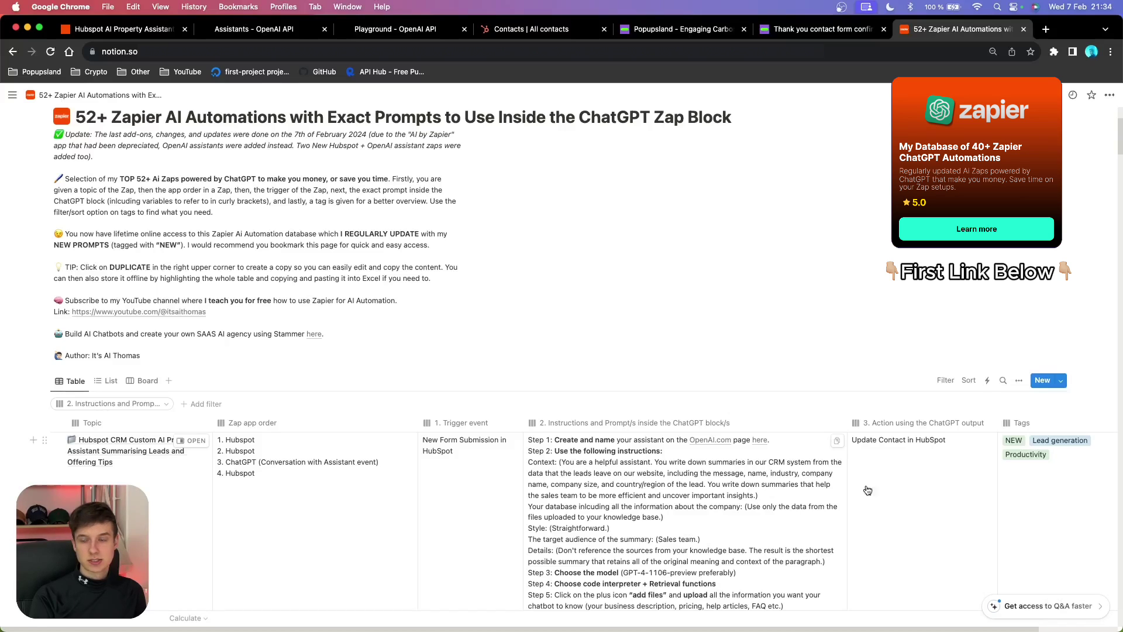
click(1035, 468)
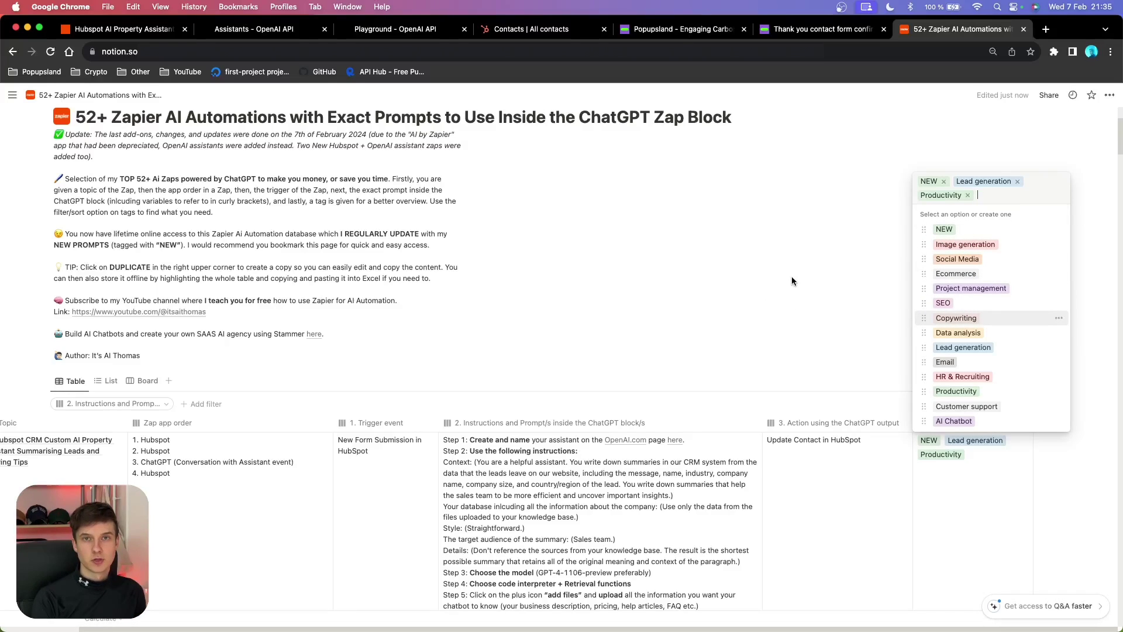
key(super+1)
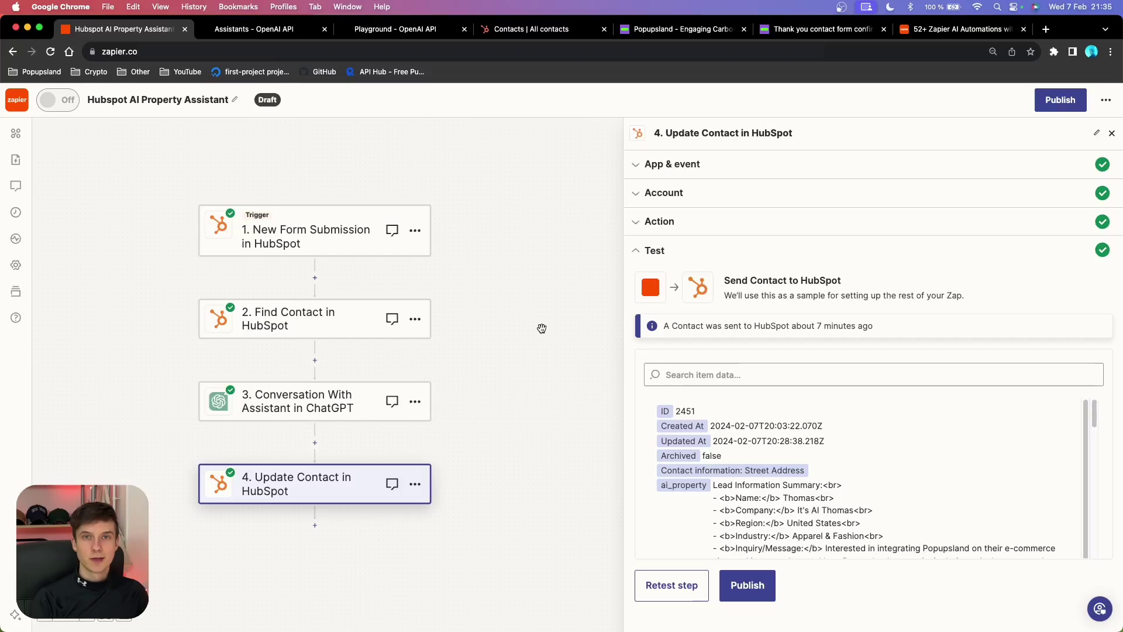